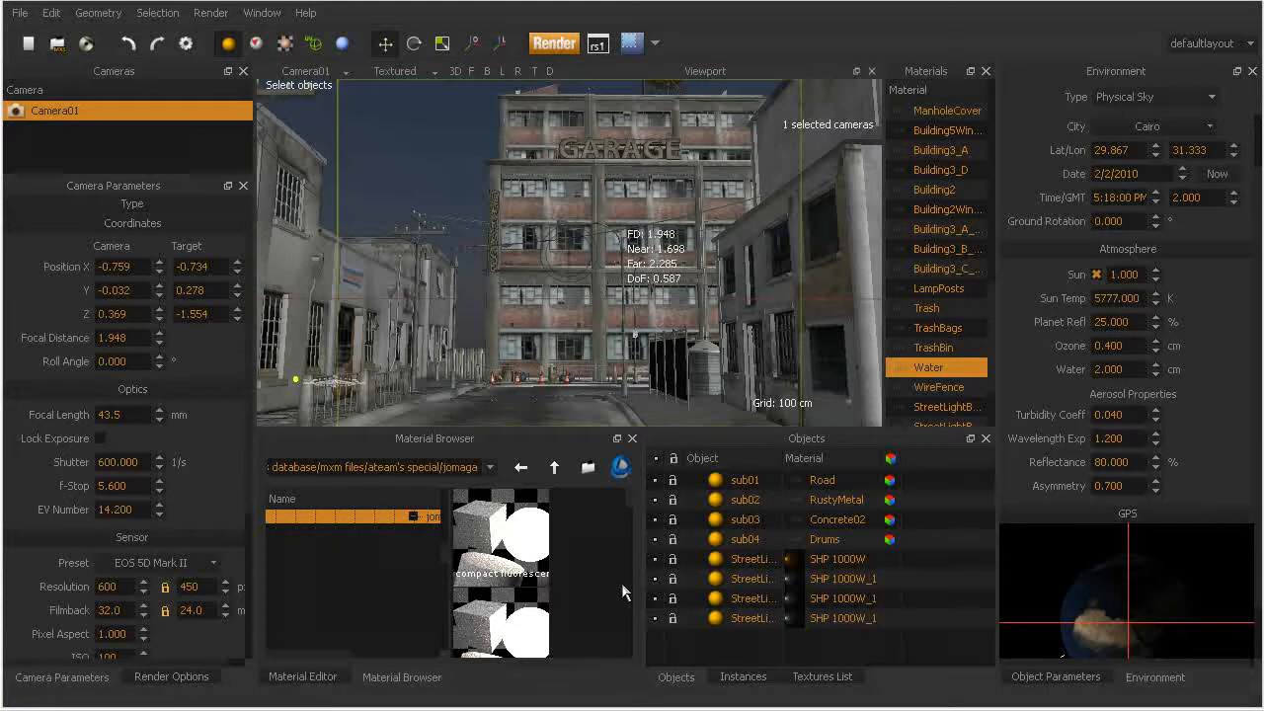
Switch to 3ds Max and examine how the StreetLightBULB mesh sits inside the street lamp housing in the maximized perspective view.
{"action": "key", "text": "alt+Tab"}
{"action": "key", "text": "alt+Tab"}
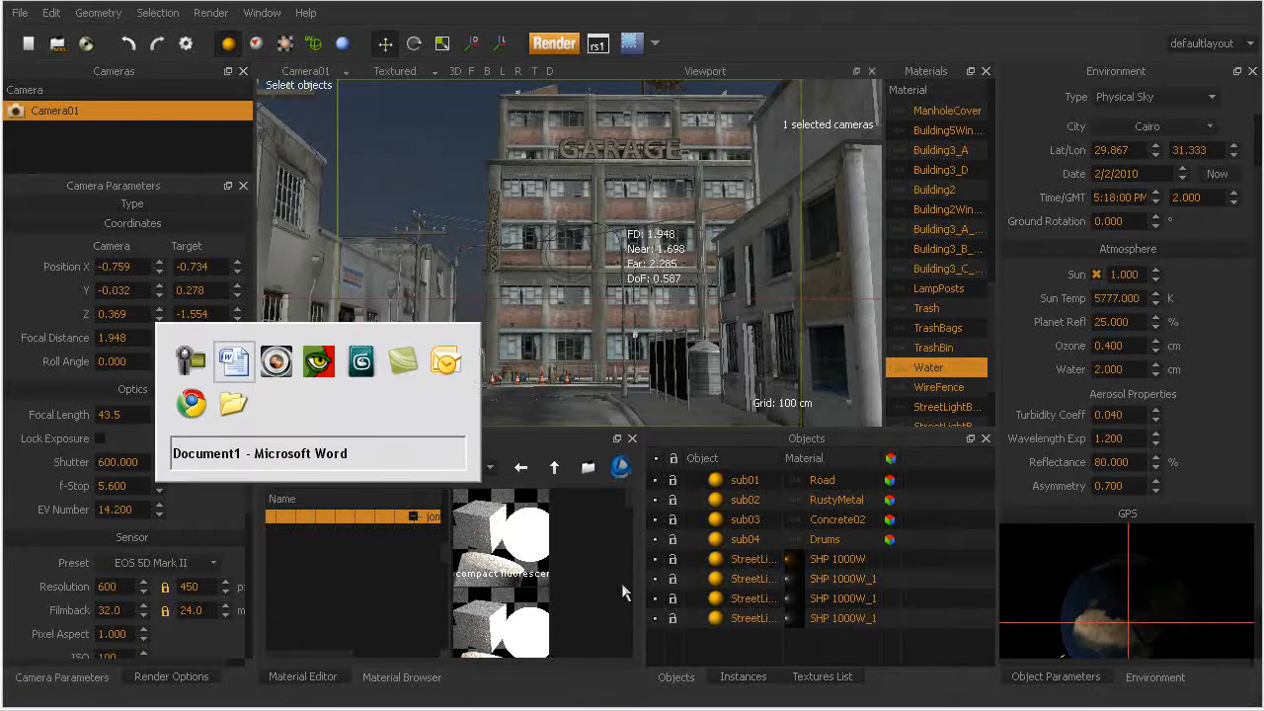
{"action": "key", "text": "alt+Tab"}
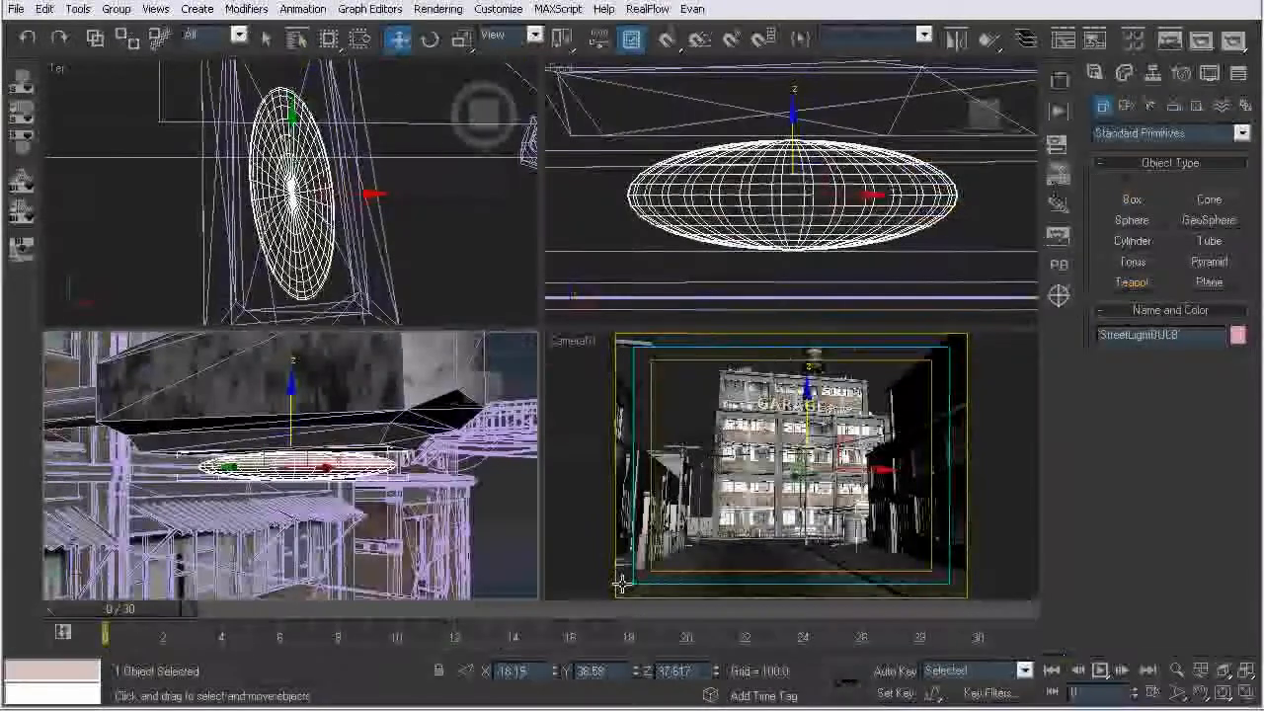
{"action": "key", "text": "alt+w"}
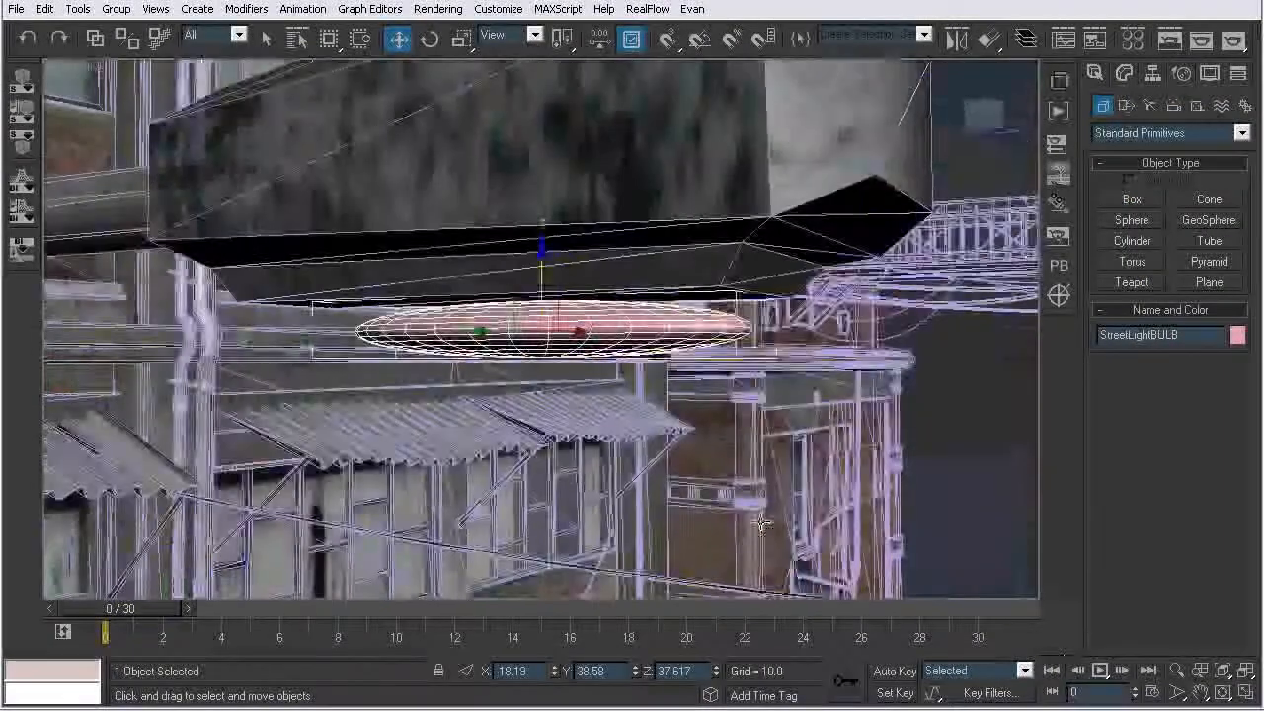
{"action": "middle_click_drag", "start_coordinate": [467, 329], "coordinate": [457, 271], "text": "alt"}
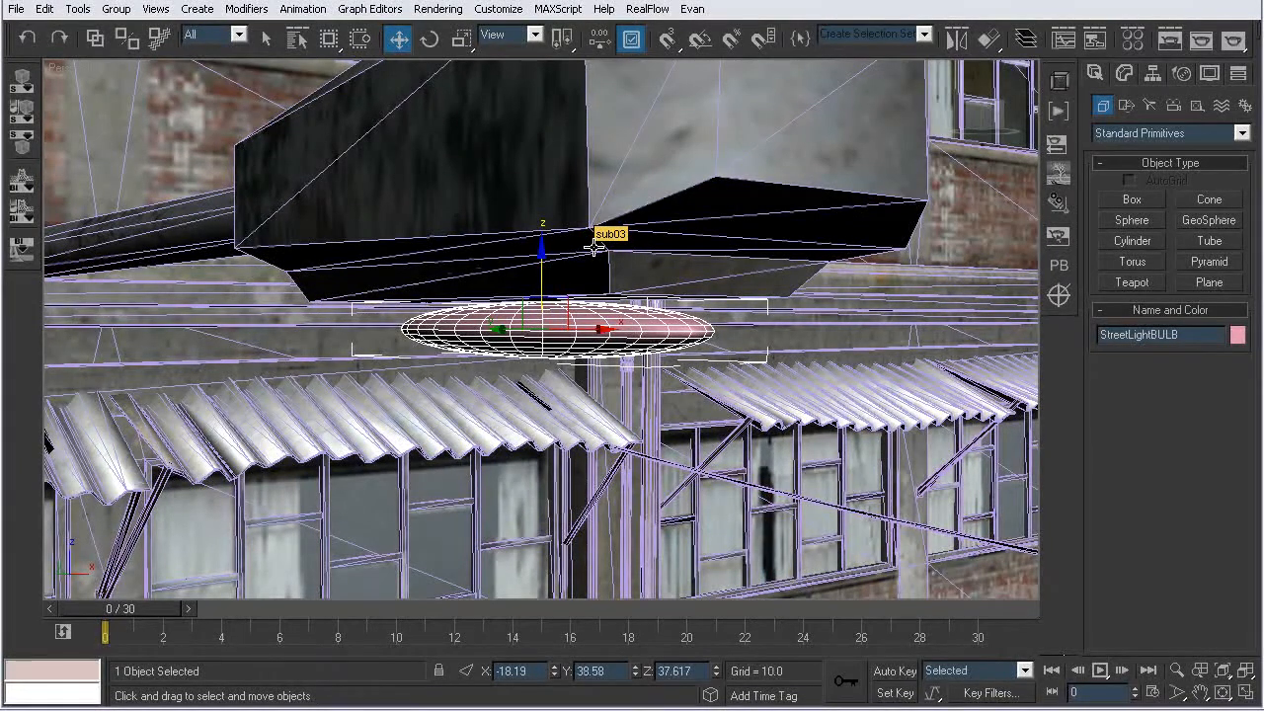
{"action": "middle_click_drag", "start_coordinate": [612, 295], "coordinate": [533, 259], "text": "alt"}
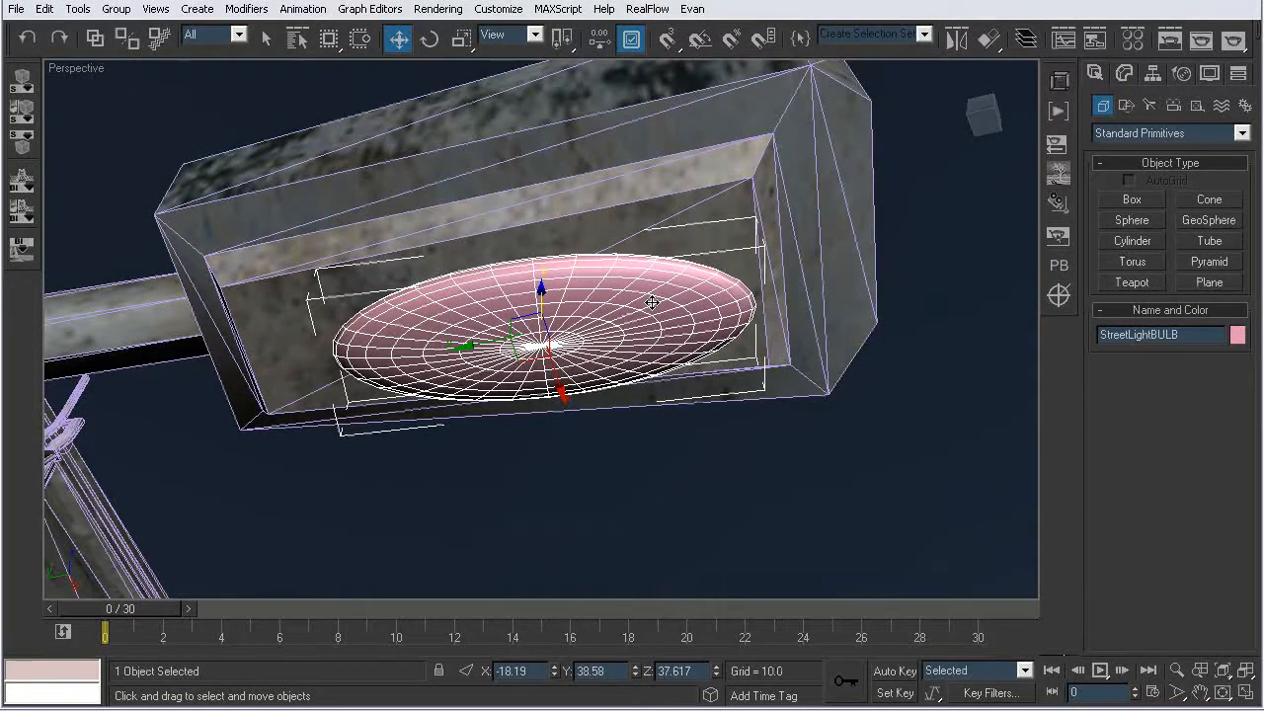
{"action": "middle_click_drag", "start_coordinate": [652, 303], "coordinate": [455, 308], "text": "alt"}
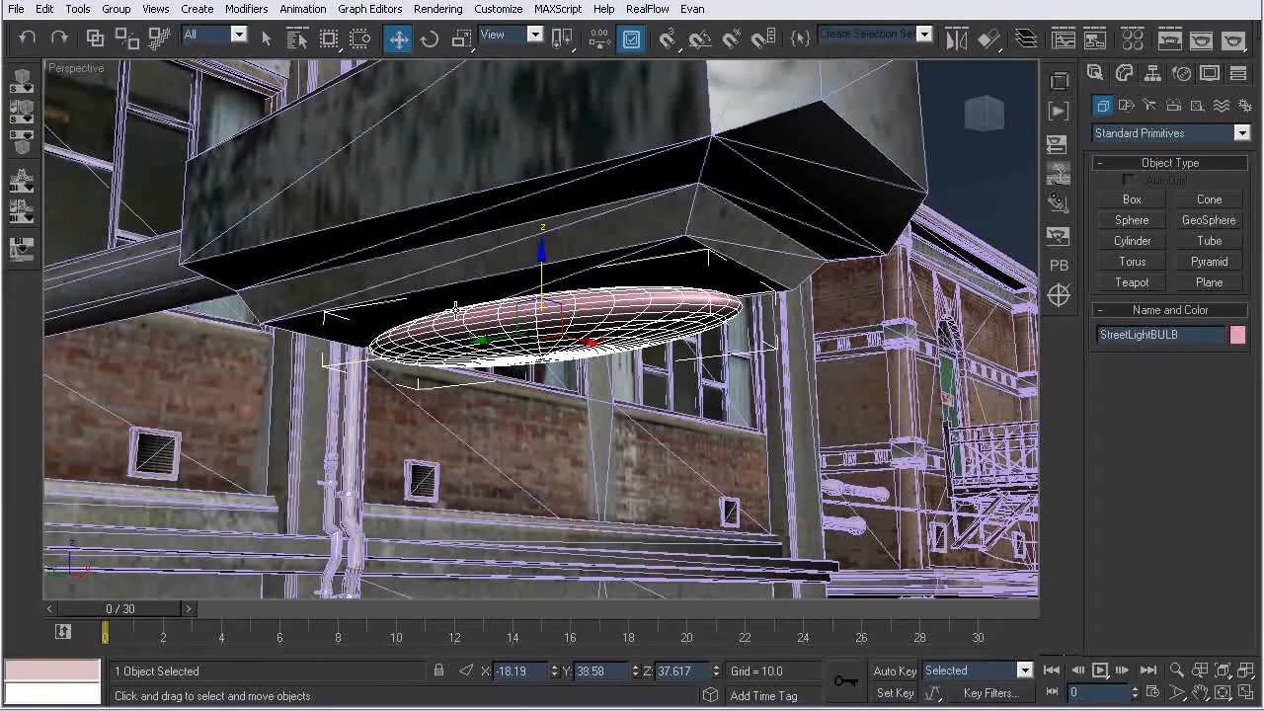
{"action": "middle_click_drag", "start_coordinate": [645, 327], "coordinate": [480, 335], "text": "alt"}
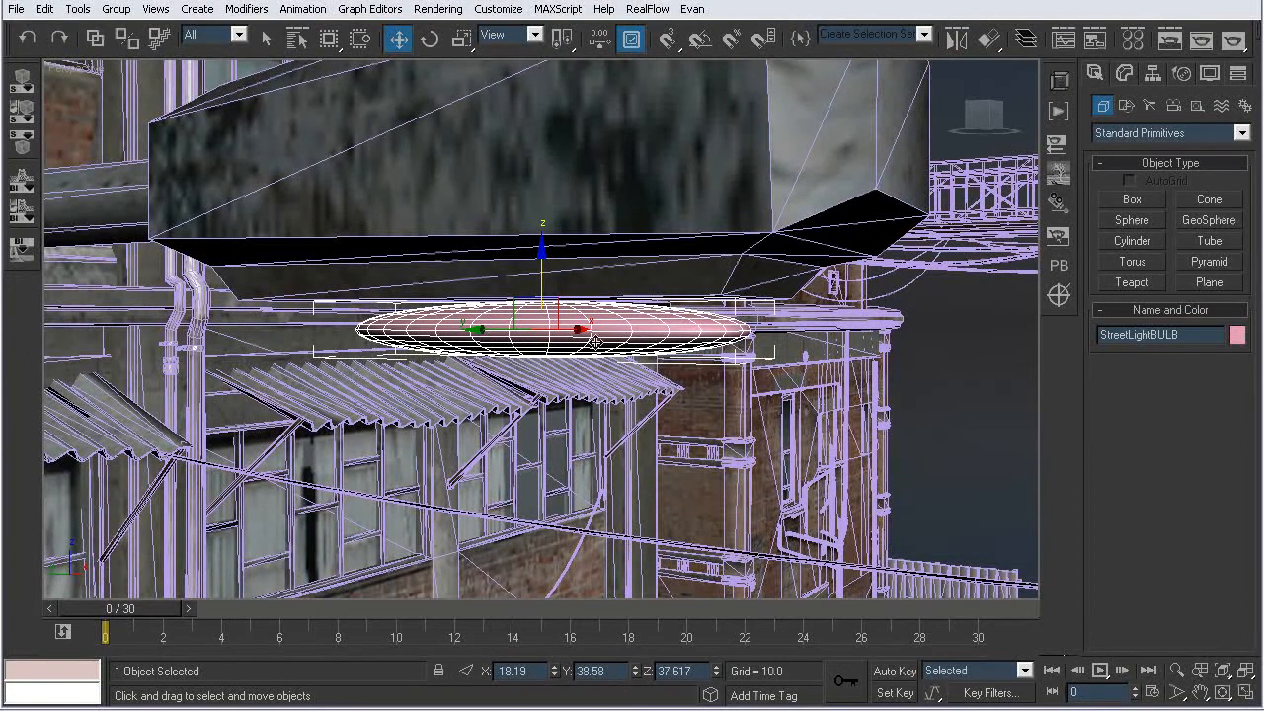
{"action": "middle_click_drag", "start_coordinate": [642, 334], "coordinate": [547, 365], "text": "alt"}
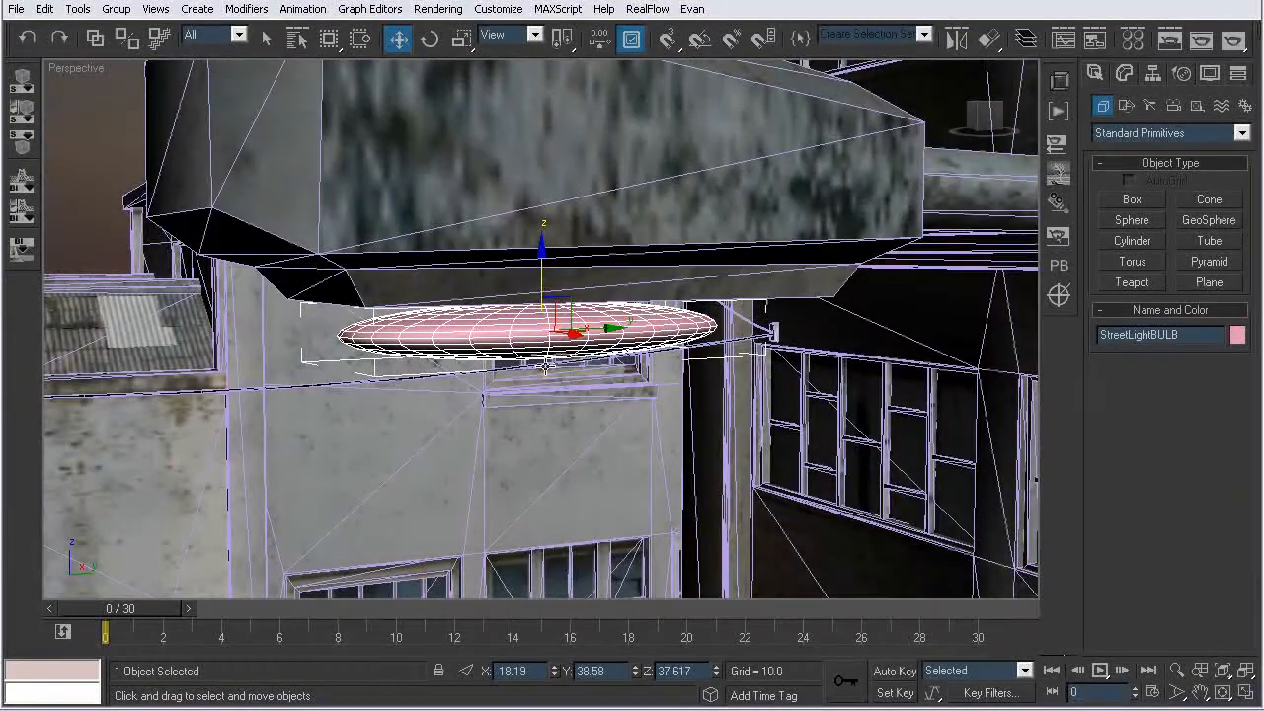
{"action": "middle_click_drag", "start_coordinate": [632, 296], "coordinate": [620, 279], "text": "alt"}
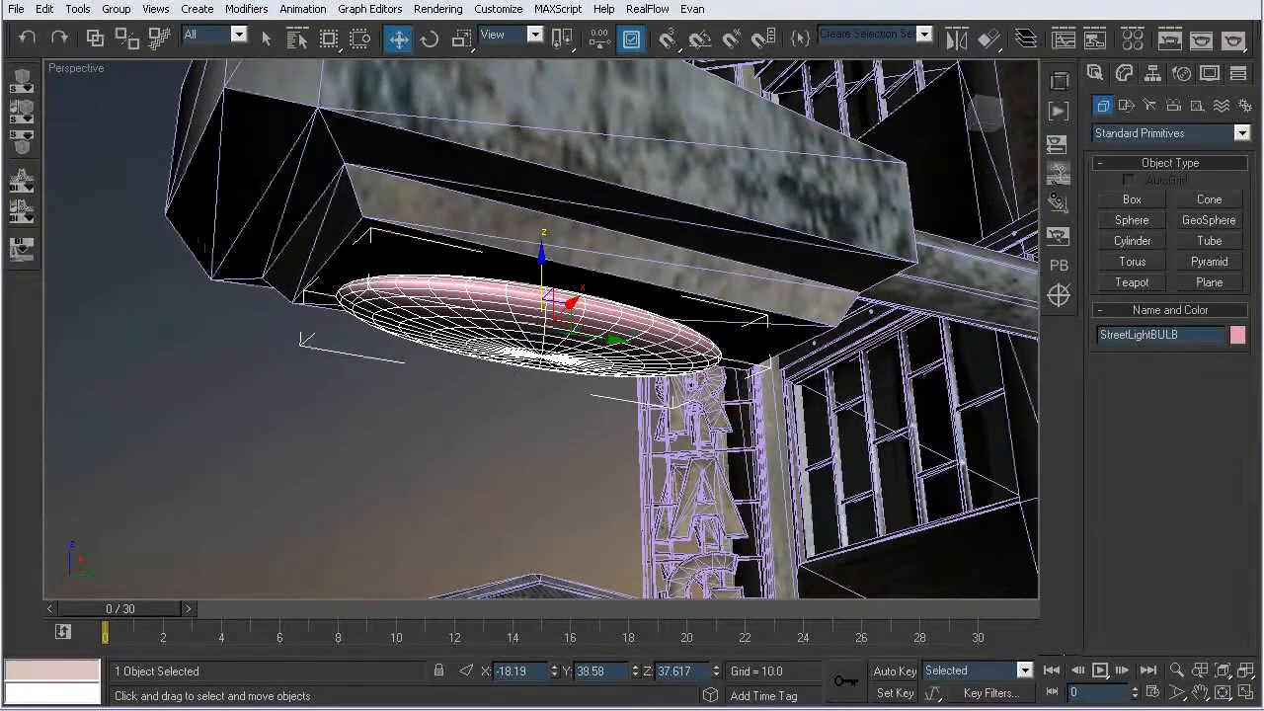
Review the night render of the street lamps against the bulb mesh in 3ds Max, and return to Maxwell Studio.
{"action": "key", "text": "alt+Tab"}
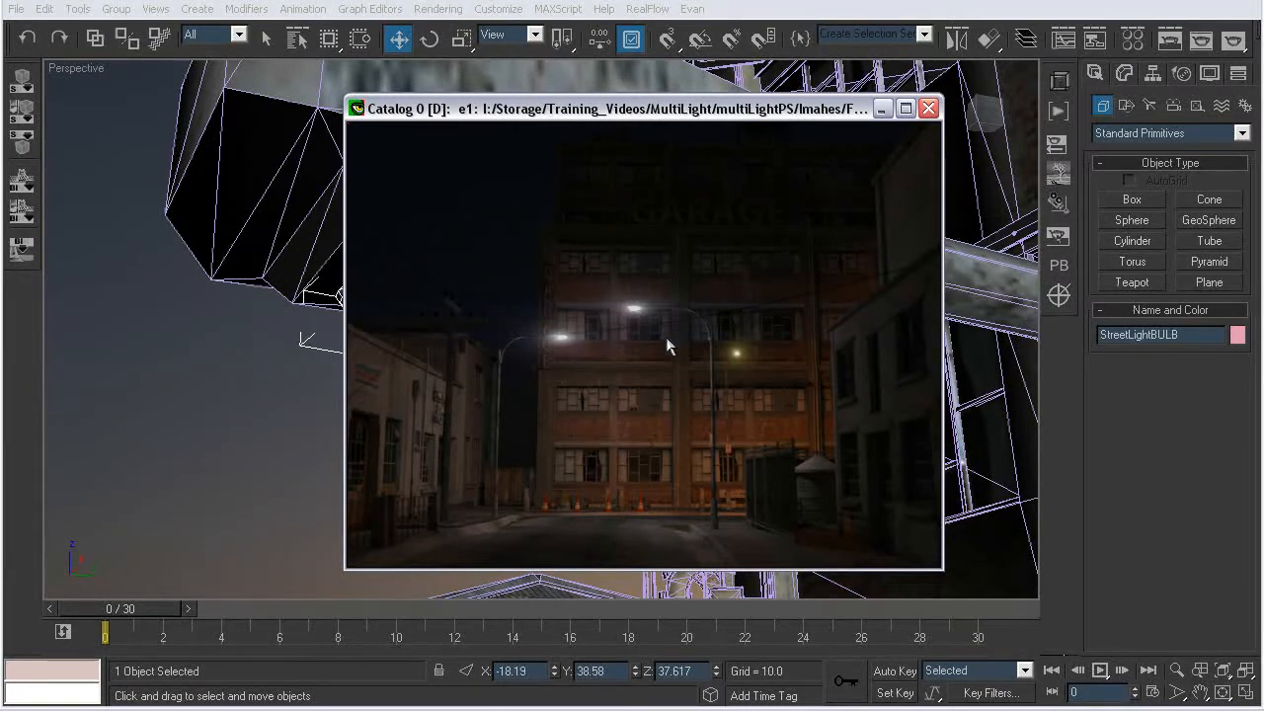
{"action": "left_click", "coordinate": [603, 3]}
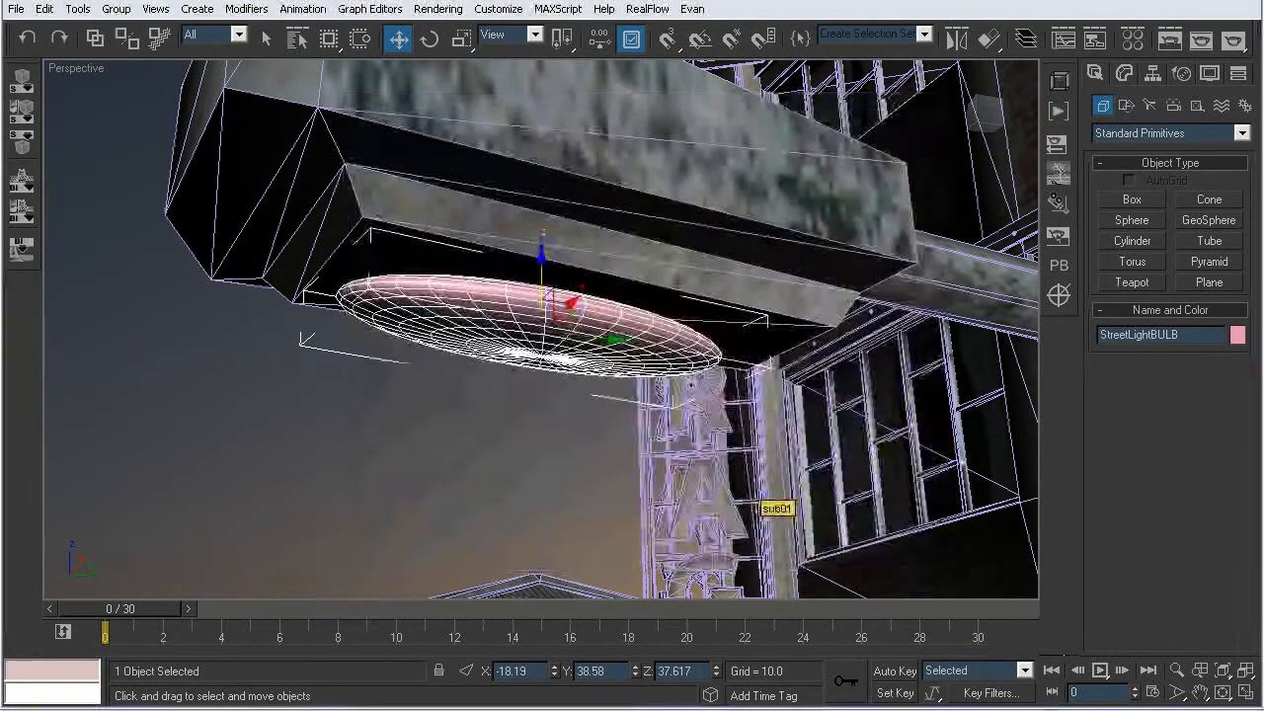
{"action": "middle_click_drag", "start_coordinate": [335, 397], "coordinate": [478, 403], "text": "alt"}
{"action": "key", "text": "alt+Tab"}
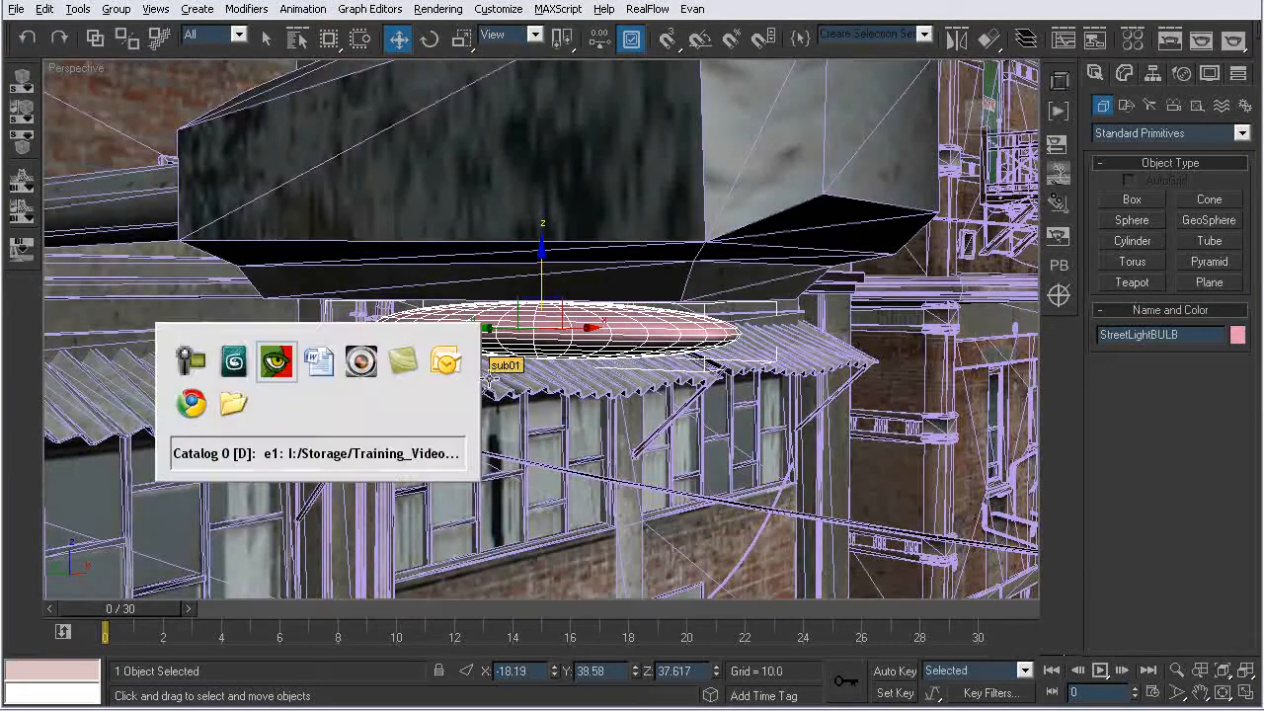
{"action": "key", "text": "alt+Tab"}
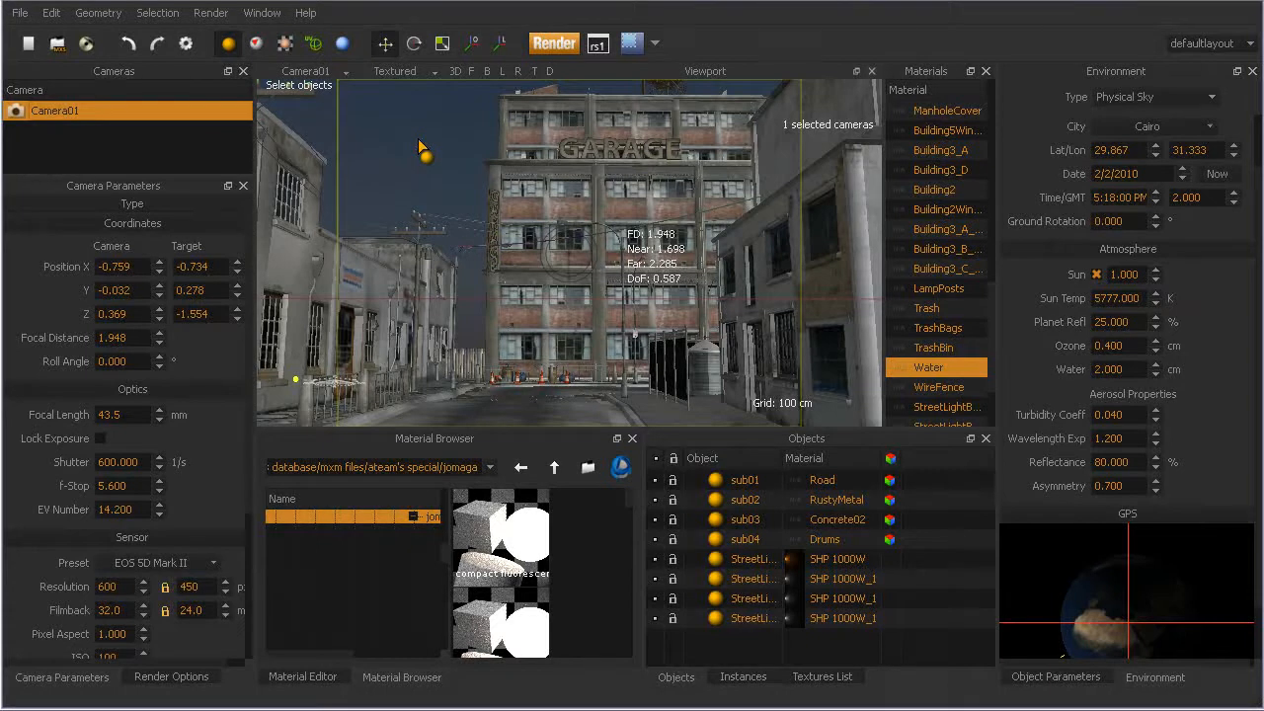
Shift the Physical Sky location on the GPS globe to about latitude 30.06 and longitude 32.70.
{"action": "scroll", "coordinate": [1037, 375], "scroll_direction": "down", "scroll_amount": 1}
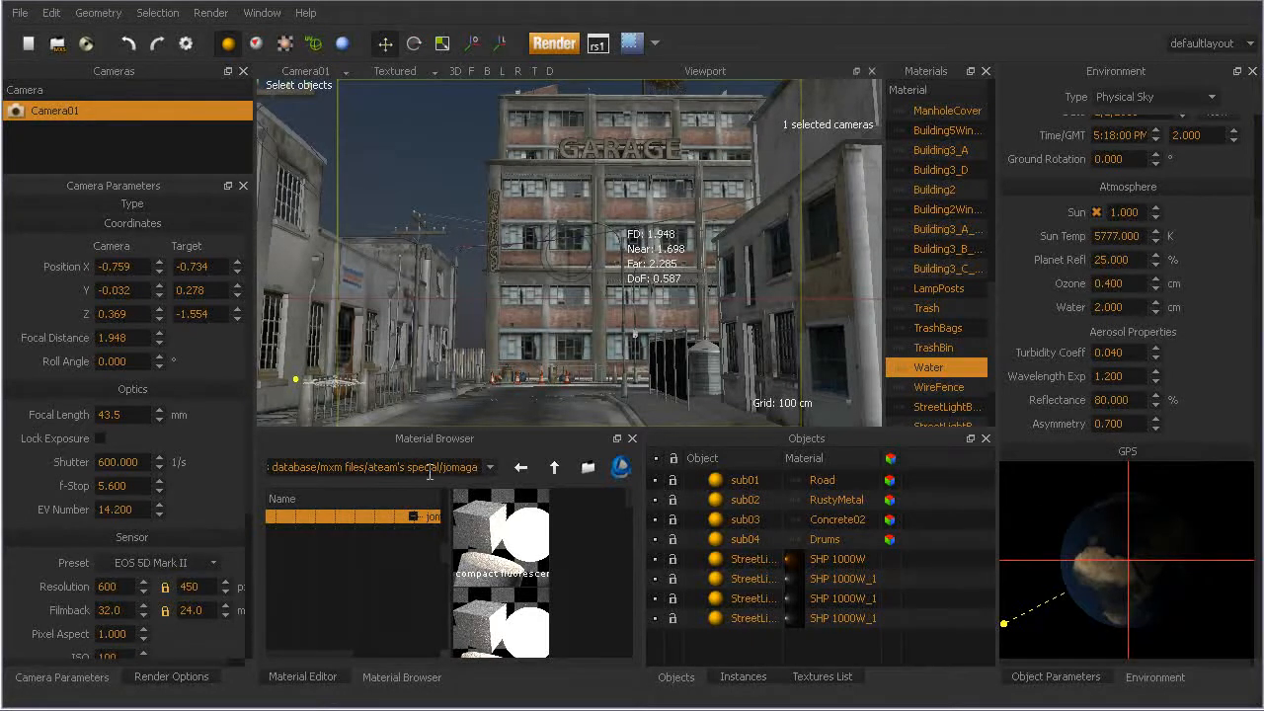
{"action": "left_click", "coordinate": [1086, 453]}
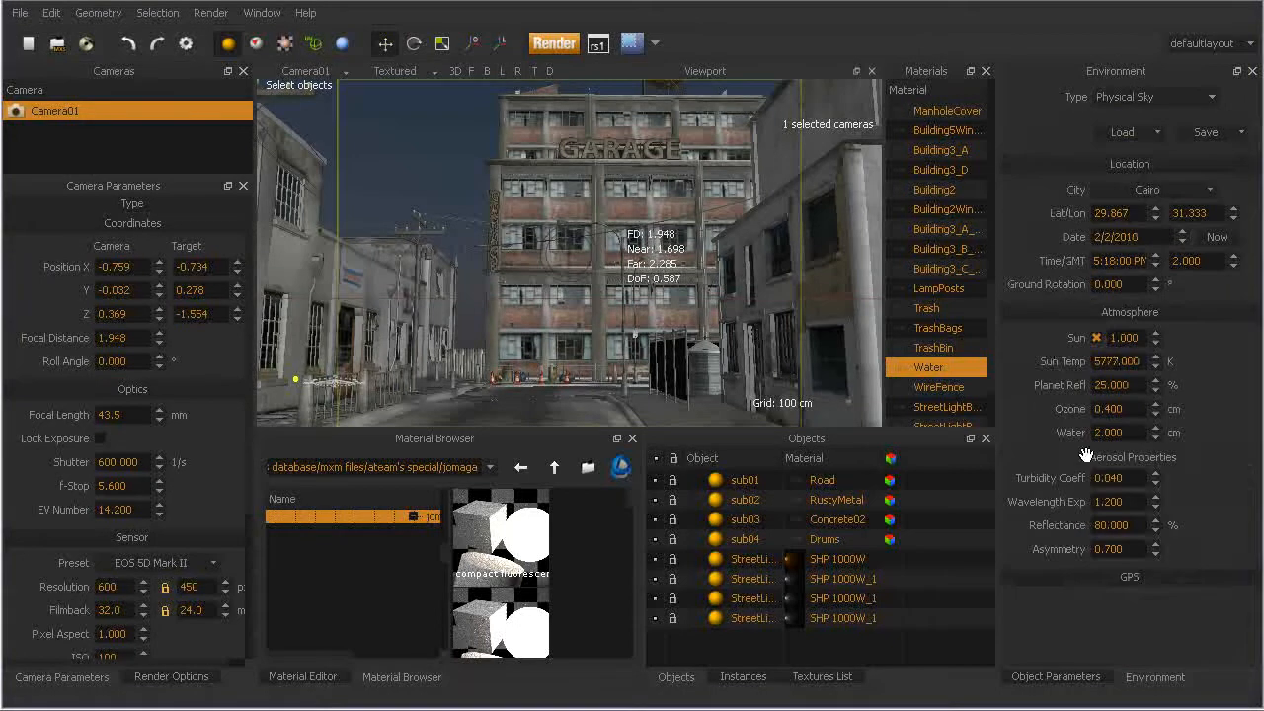
{"action": "left_click", "coordinate": [1087, 578]}
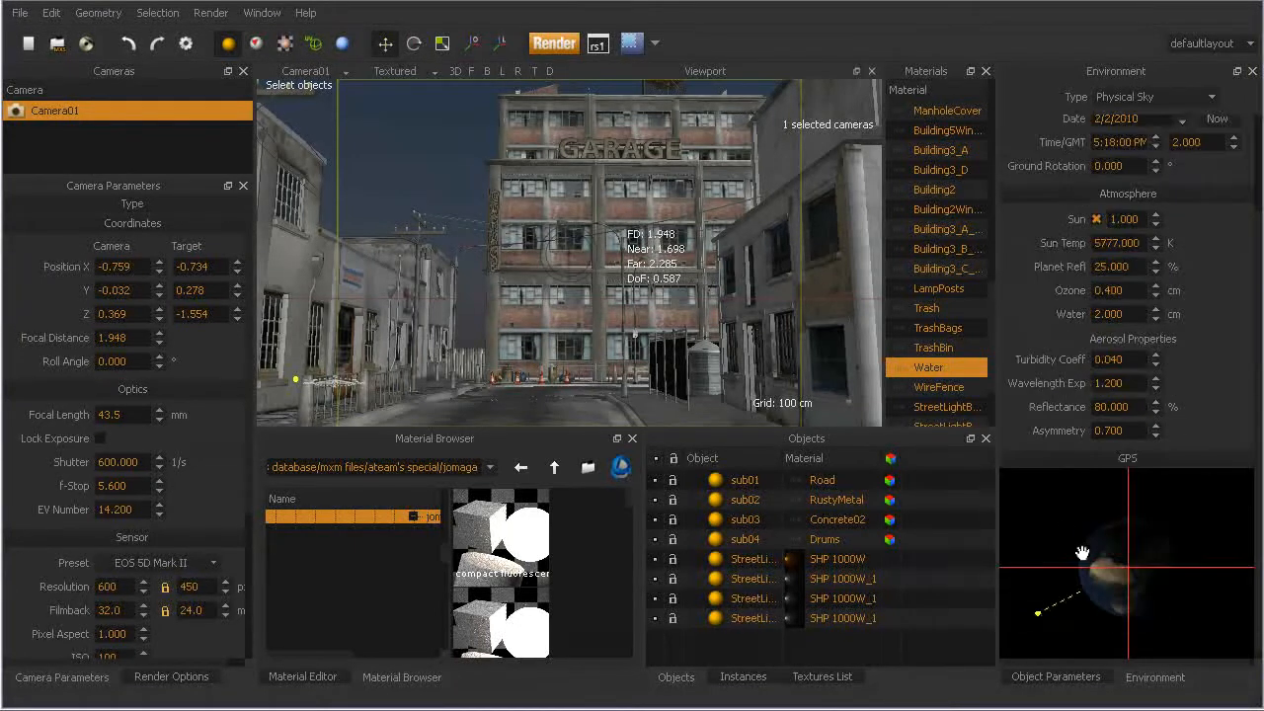
{"action": "left_click_drag", "start_coordinate": [1087, 559], "coordinate": [1065, 535]}
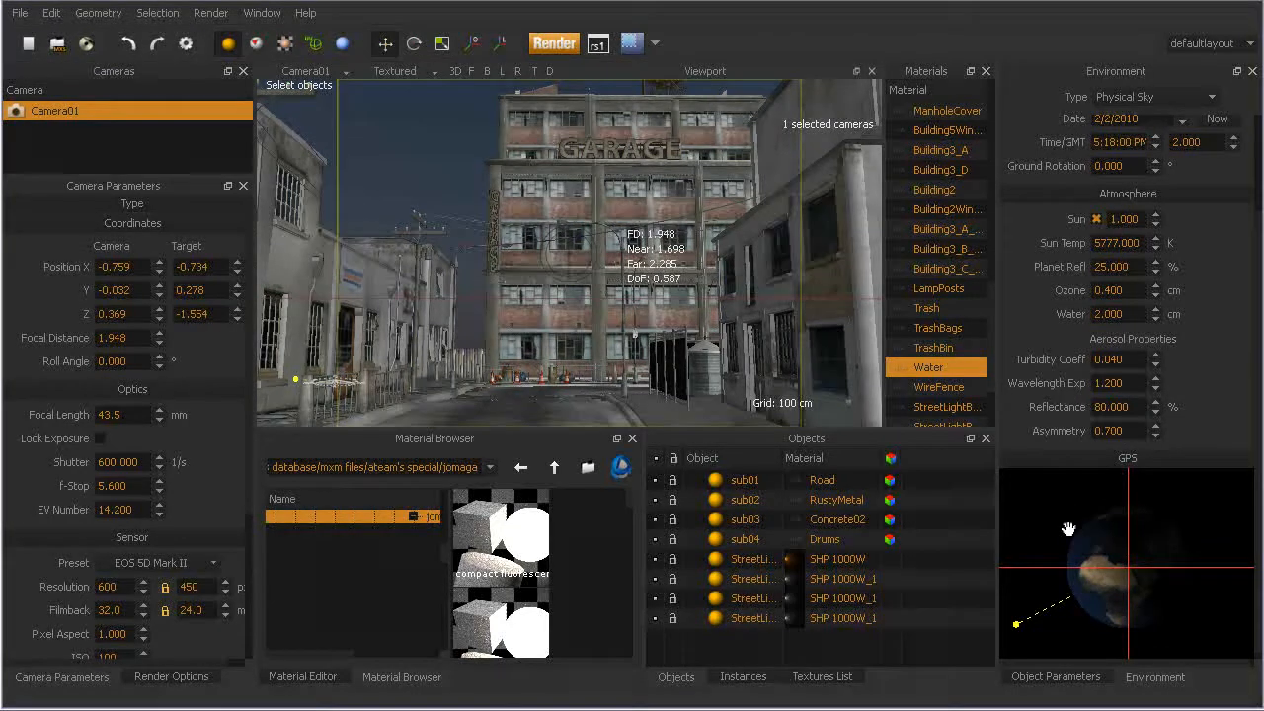
{"action": "mouse_move", "coordinate": [1030, 536]}
{"action": "left_mouse_down"}
{"action": "mouse_move", "coordinate": [1022, 520]}
{"action": "mouse_move", "coordinate": [1033, 531]}
{"action": "mouse_move", "coordinate": [1022, 537]}
{"action": "left_mouse_up"}
{"action": "scroll", "coordinate": [1064, 527], "scroll_direction": "up", "scroll_amount": 5}
{"action": "scroll", "coordinate": [1064, 527], "scroll_direction": "up", "scroll_amount": 3}
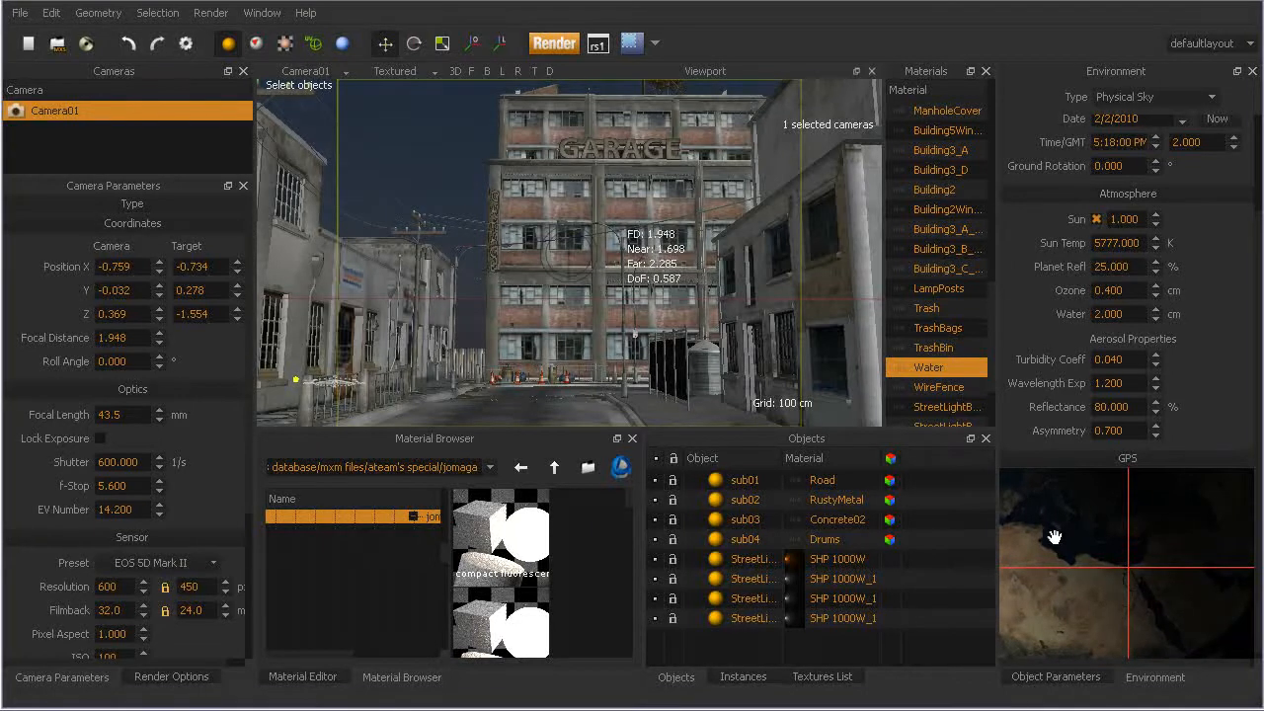
{"action": "scroll", "coordinate": [1050, 531], "scroll_direction": "up", "scroll_amount": 2}
{"action": "scroll", "coordinate": [1046, 533], "scroll_direction": "down", "scroll_amount": 5}
{"action": "scroll", "coordinate": [1051, 530], "scroll_direction": "up", "scroll_amount": 5}
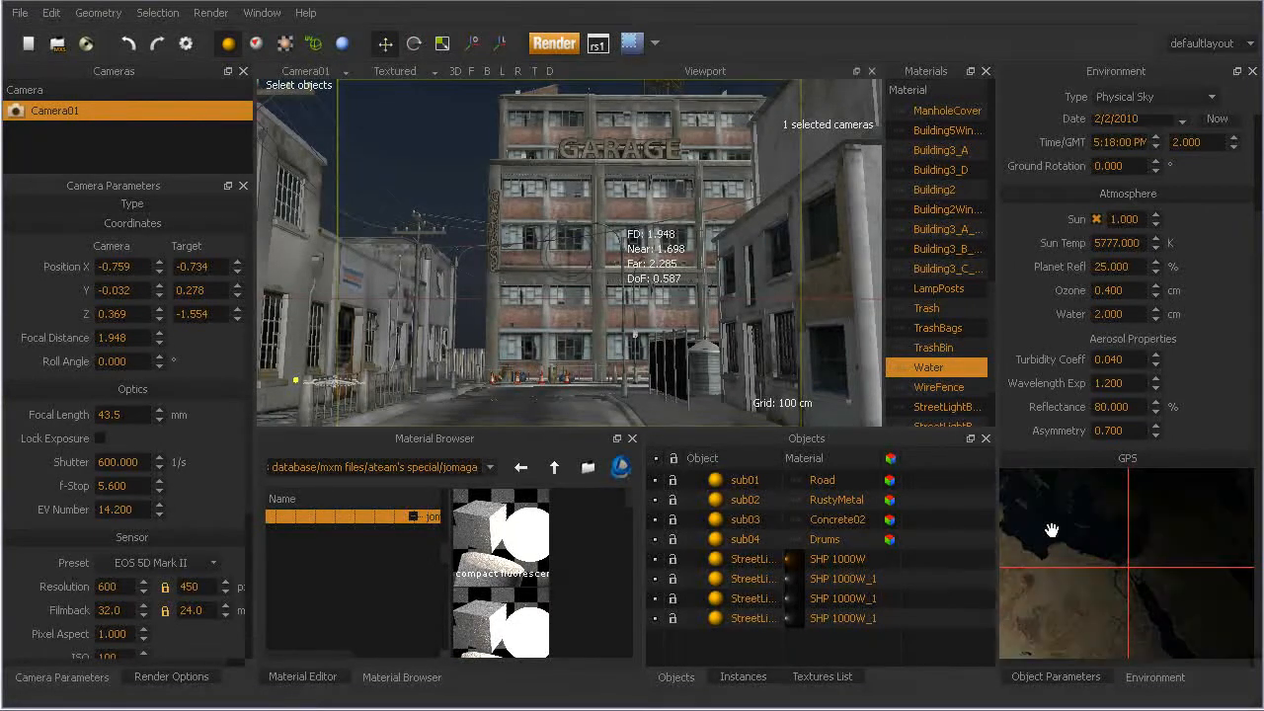
{"action": "scroll", "coordinate": [1096, 558], "scroll_direction": "down", "scroll_amount": 4}
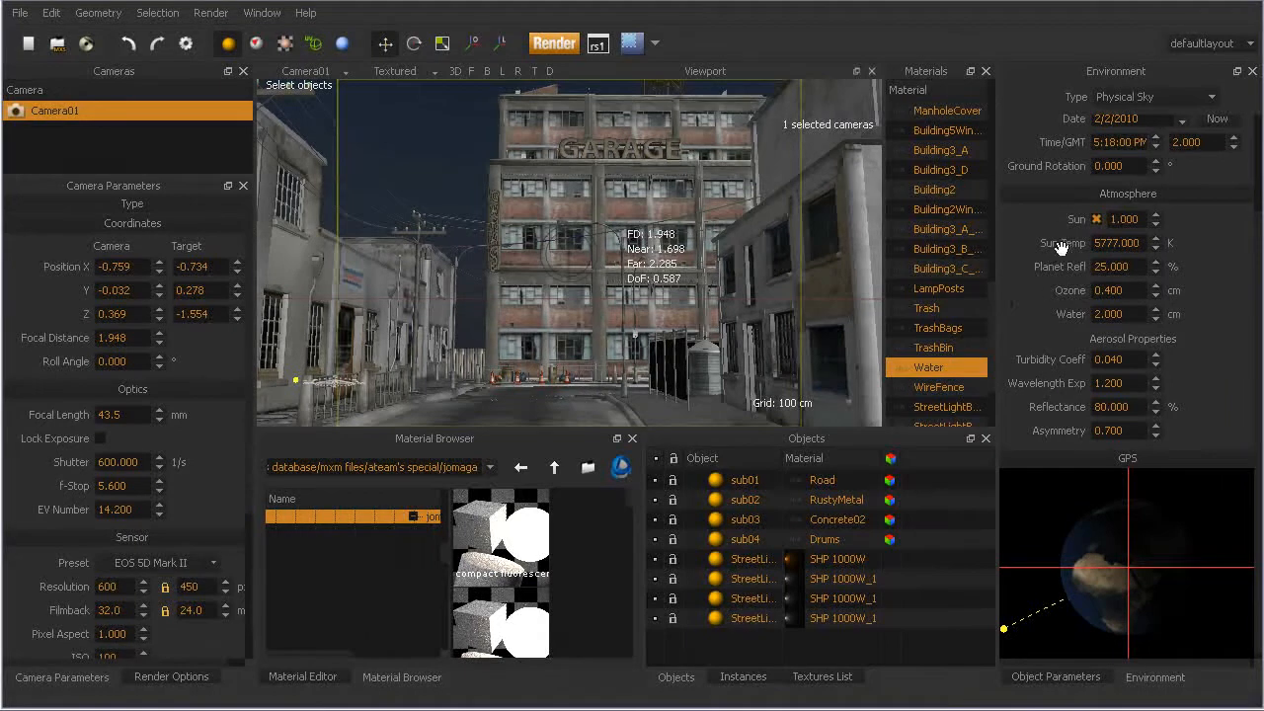
{"action": "scroll", "coordinate": [1040, 297], "scroll_direction": "up", "scroll_amount": 1}
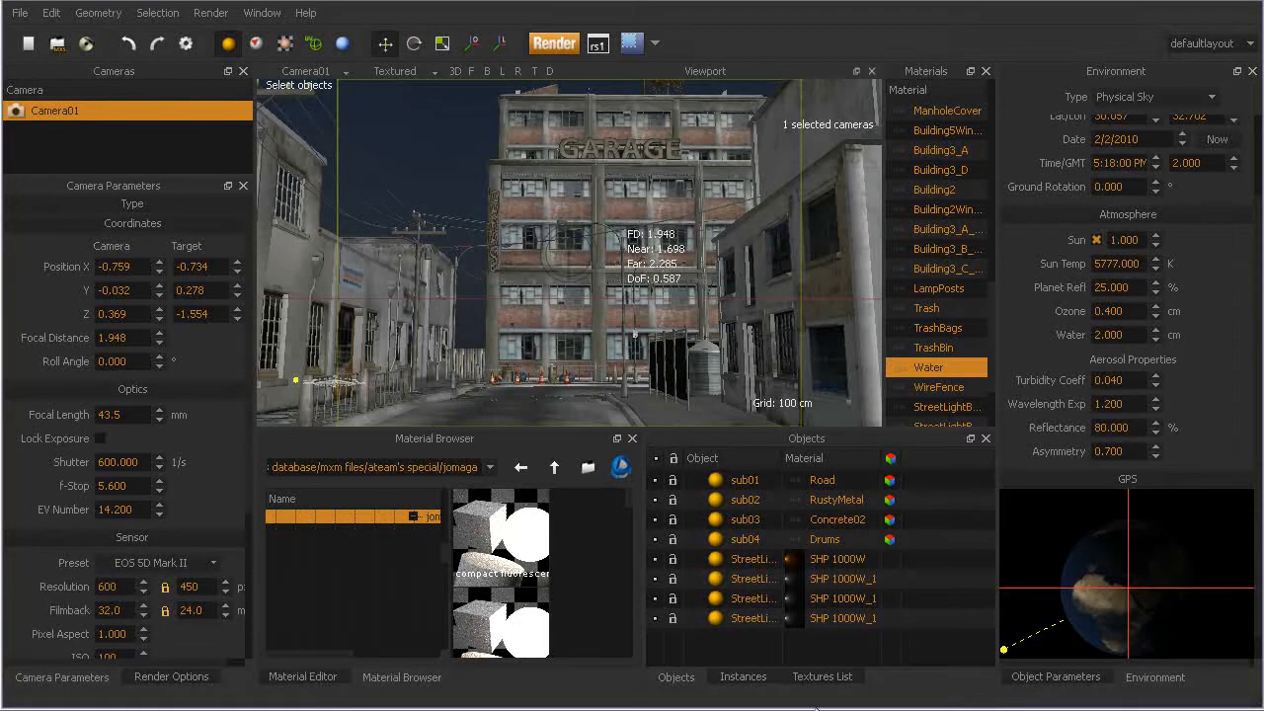
Compare the daytime and night renders of the garage street in the image viewer, and return to Maxwell Studio.
{"action": "key", "text": "alt+Tab"}
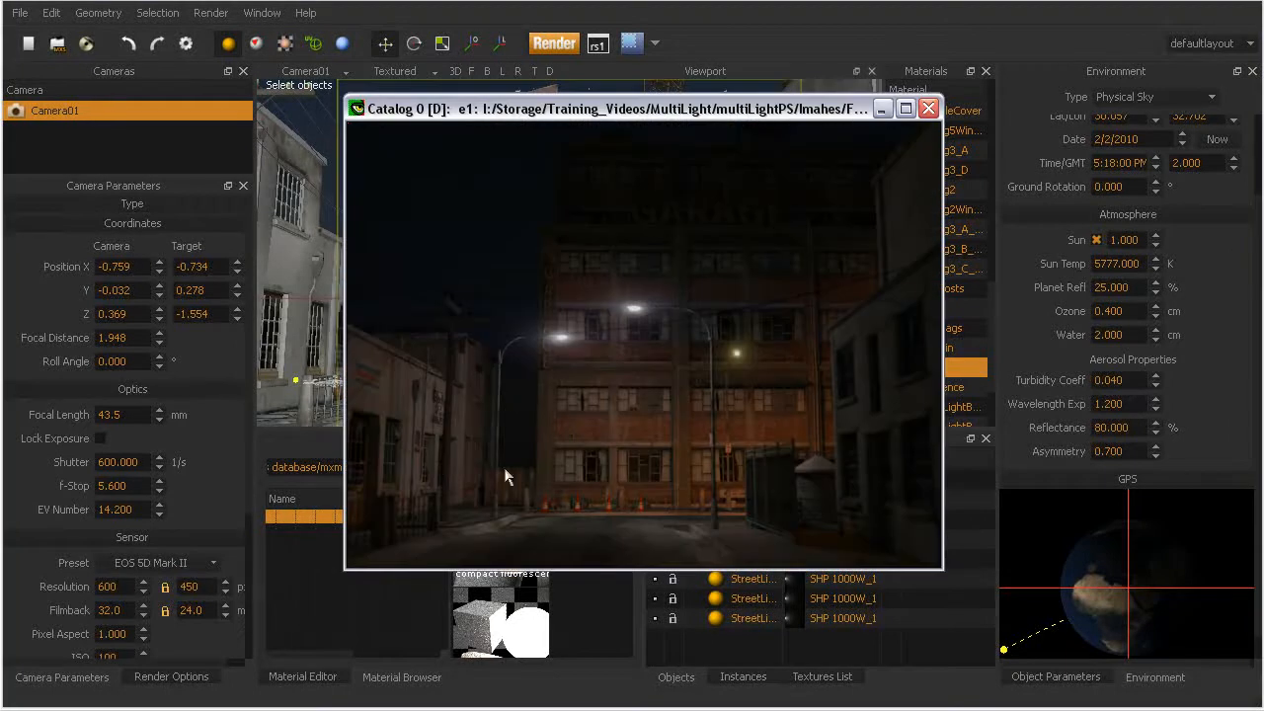
{"action": "key", "text": "Left"}
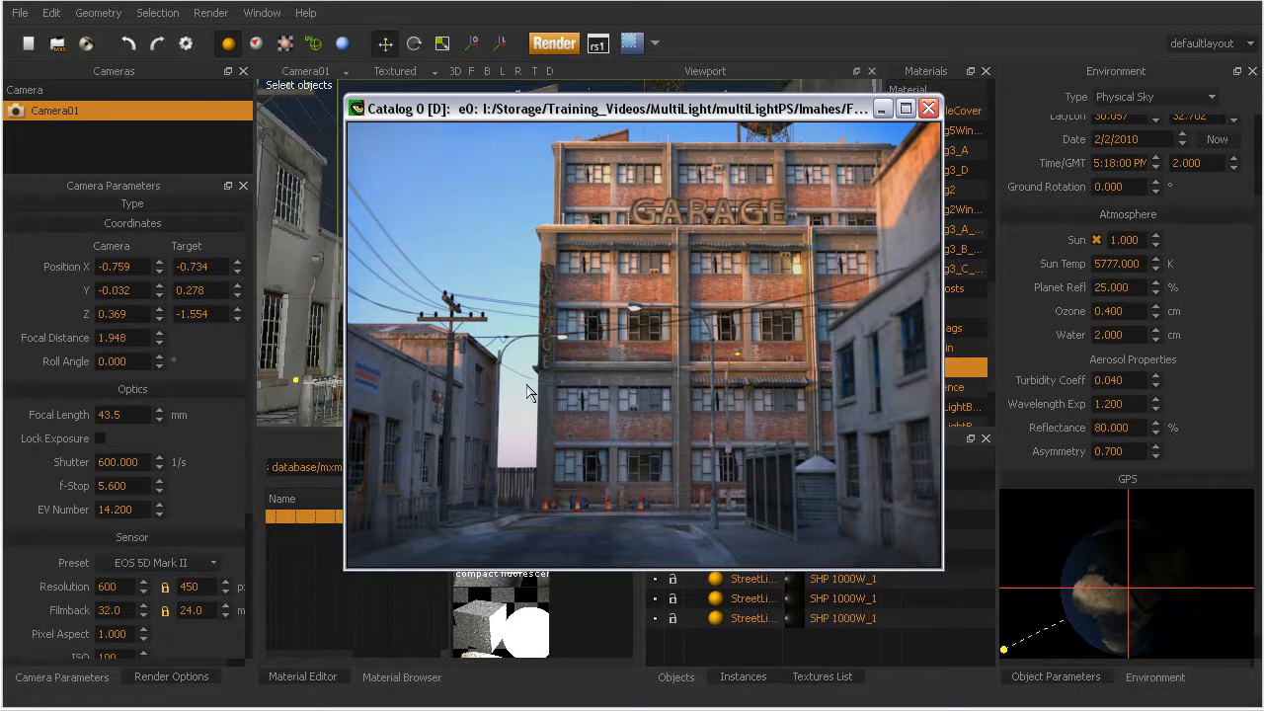
{"action": "scroll", "coordinate": [528, 426], "scroll_direction": "down", "scroll_amount": 1}
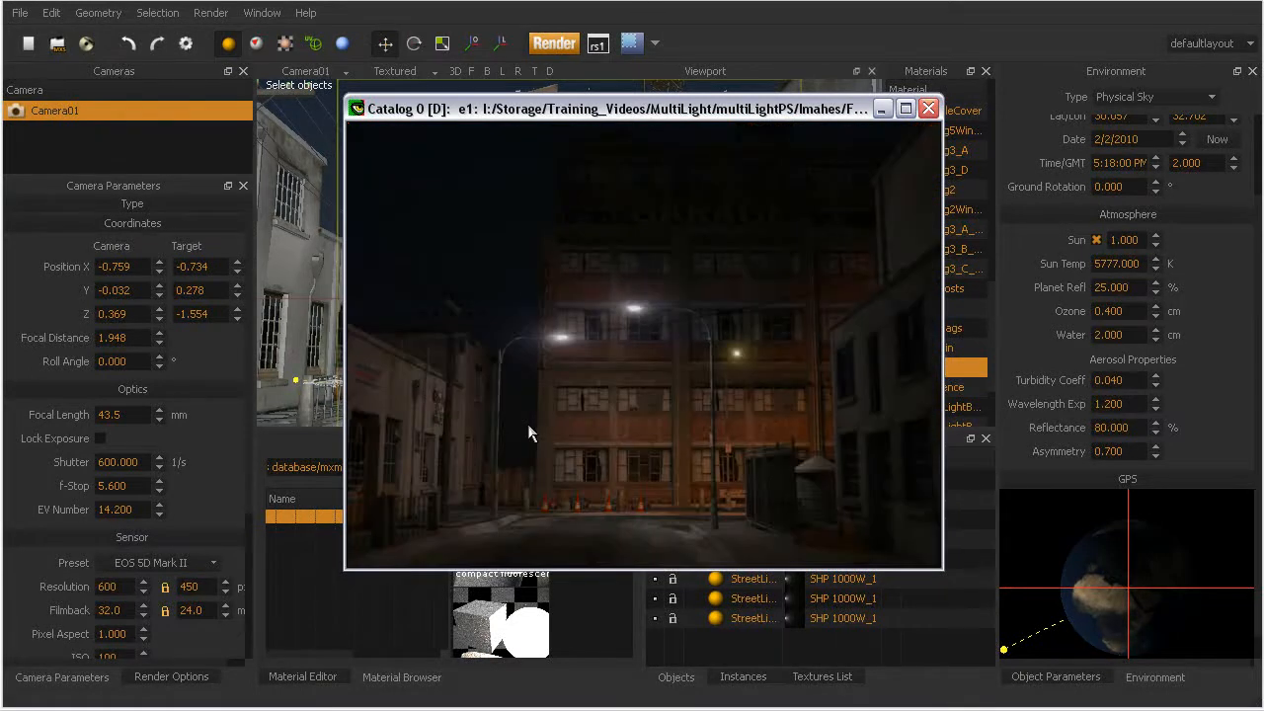
{"action": "scroll", "coordinate": [528, 427], "scroll_direction": "up", "scroll_amount": 1}
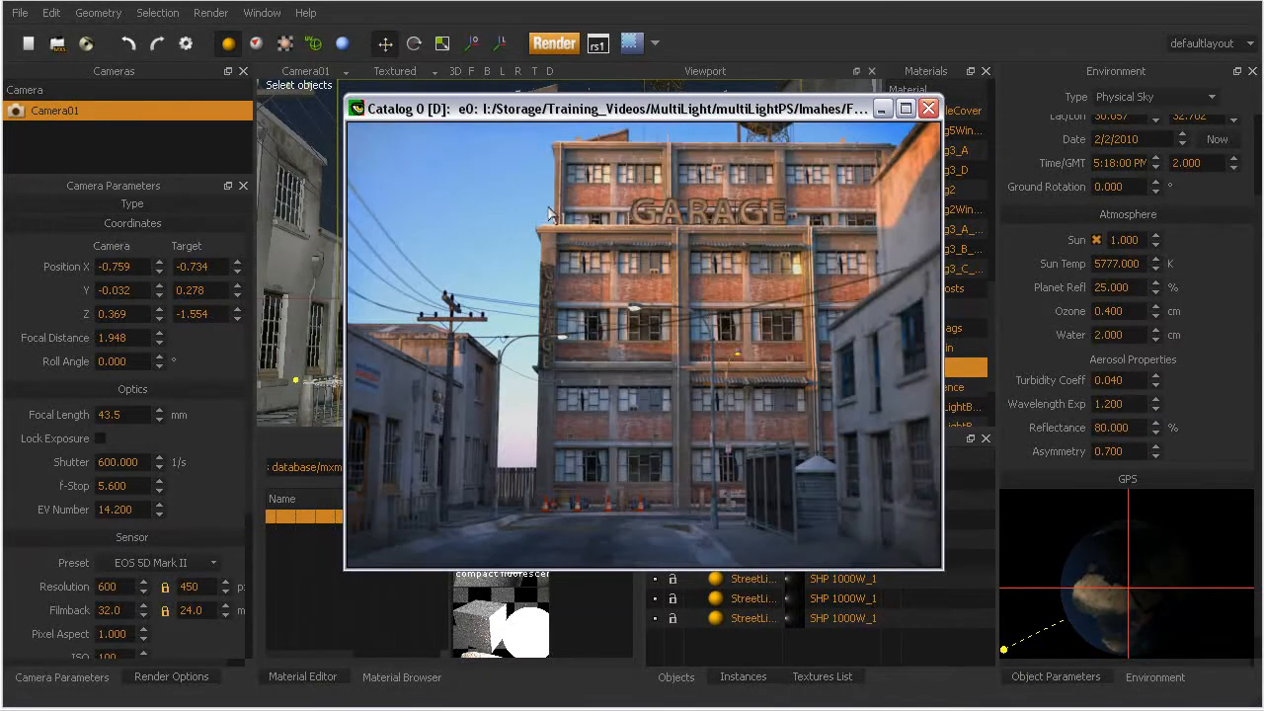
{"action": "left_click", "coordinate": [618, 9]}
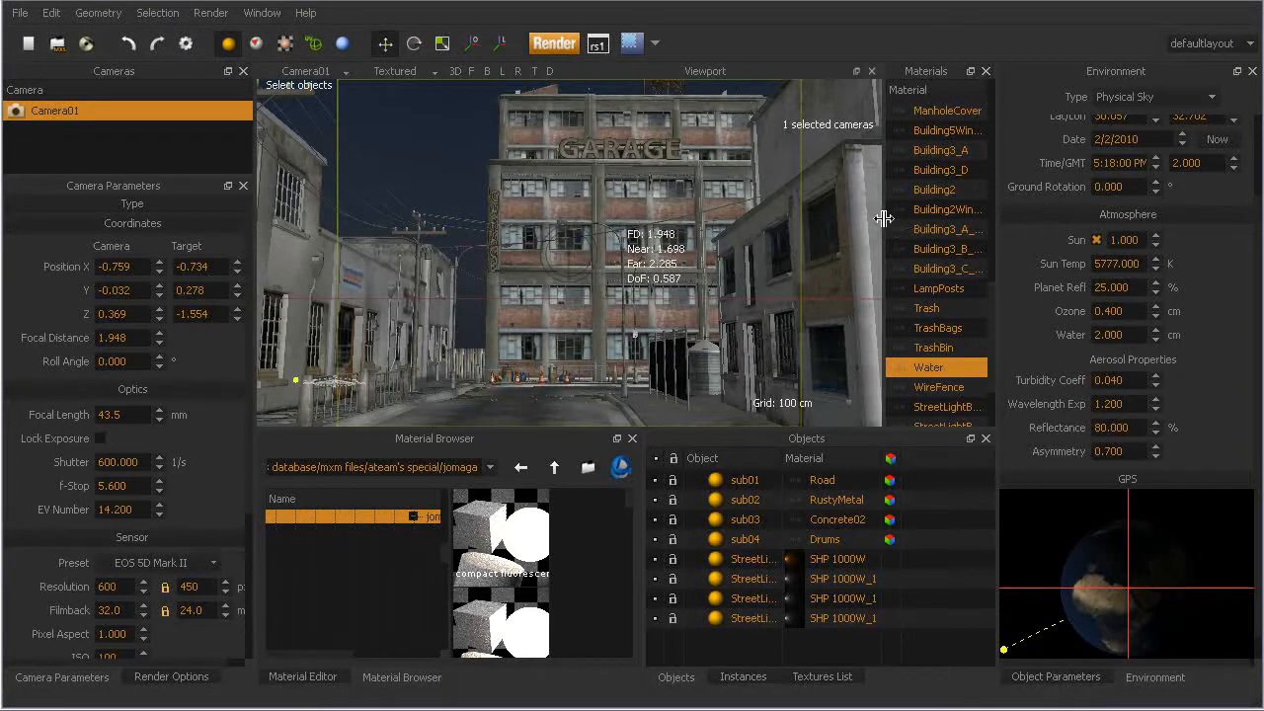
Widen the Materials list and the Material Browser's file list, and review the night render once more.
{"action": "left_click_drag", "start_coordinate": [885, 218], "coordinate": [804, 217]}
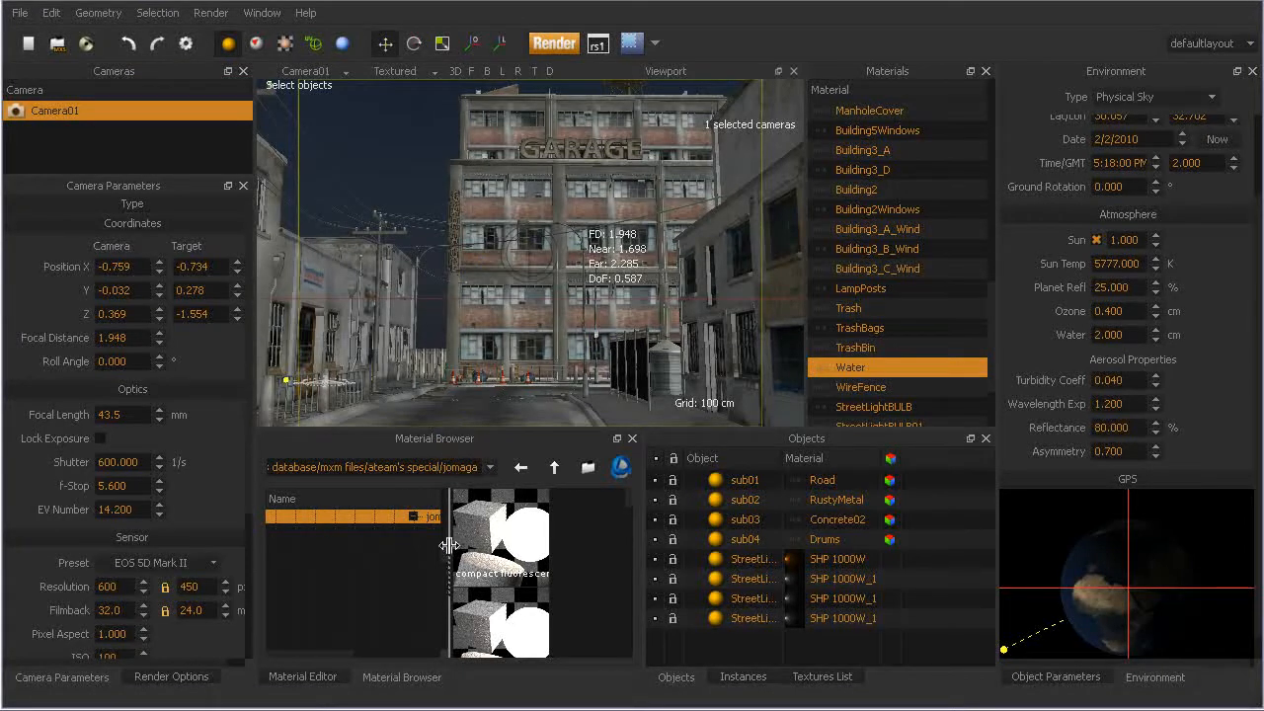
{"action": "left_click_drag", "start_coordinate": [451, 534], "coordinate": [583, 541]}
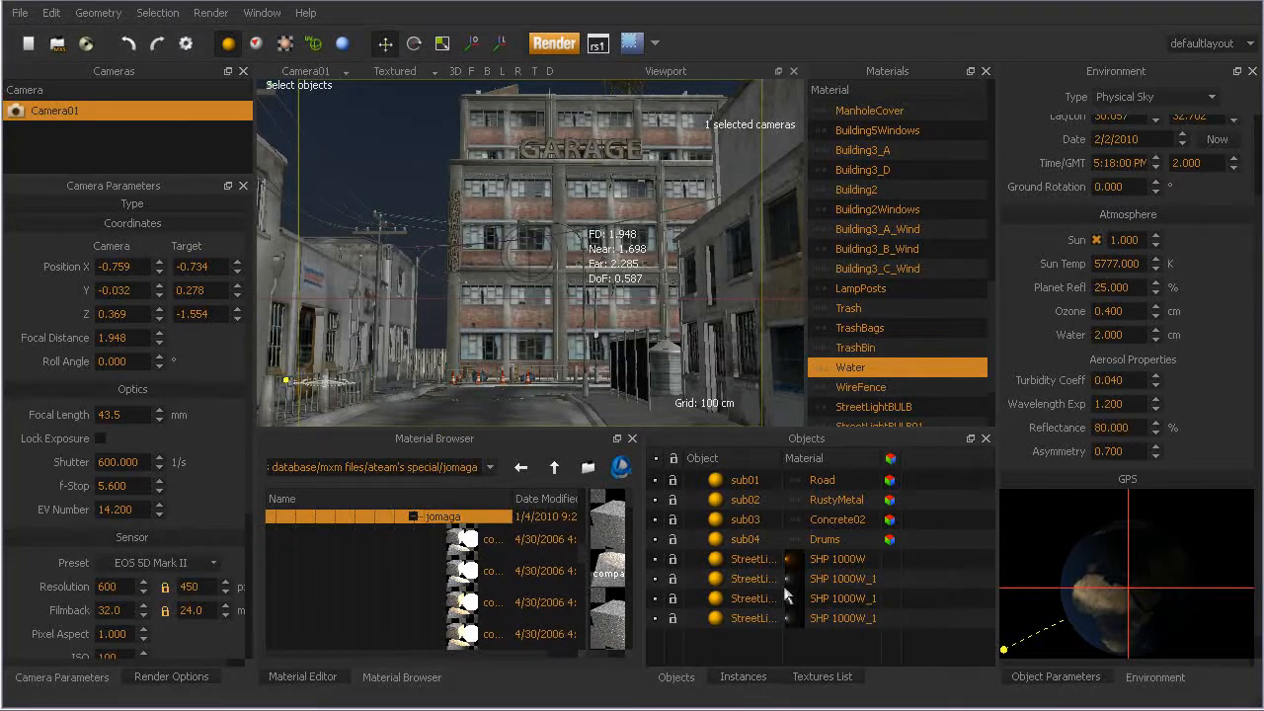
{"action": "key", "text": "alt+Tab"}
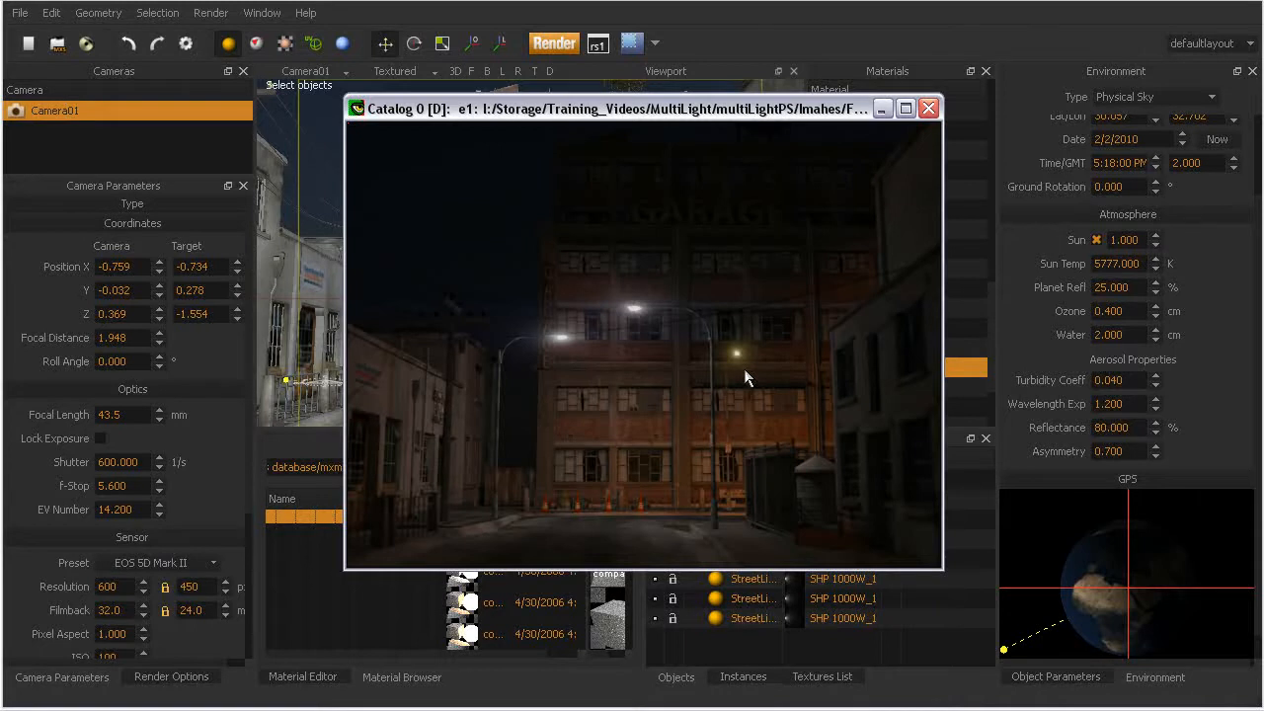
{"action": "left_click", "coordinate": [505, 699]}
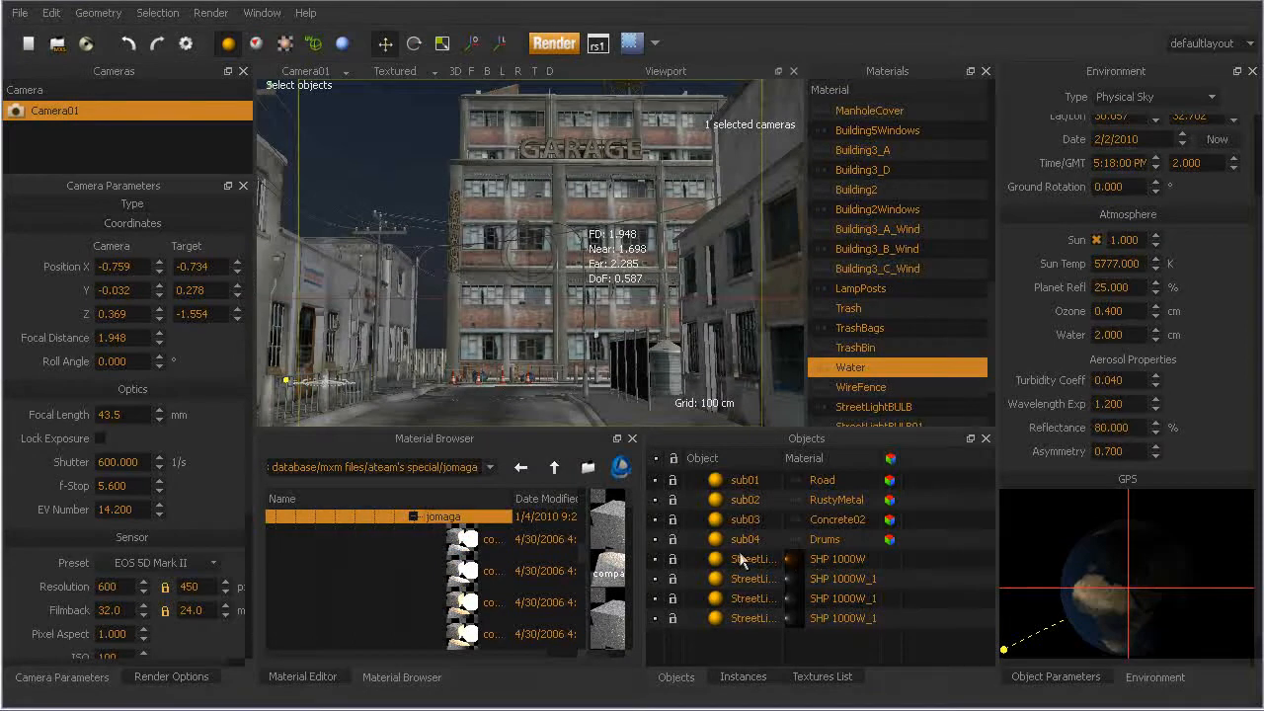
Set the SHP 1000W emitter's color temperature to 1000 K and refresh the material preview.
{"action": "left_click", "coordinate": [830, 560]}
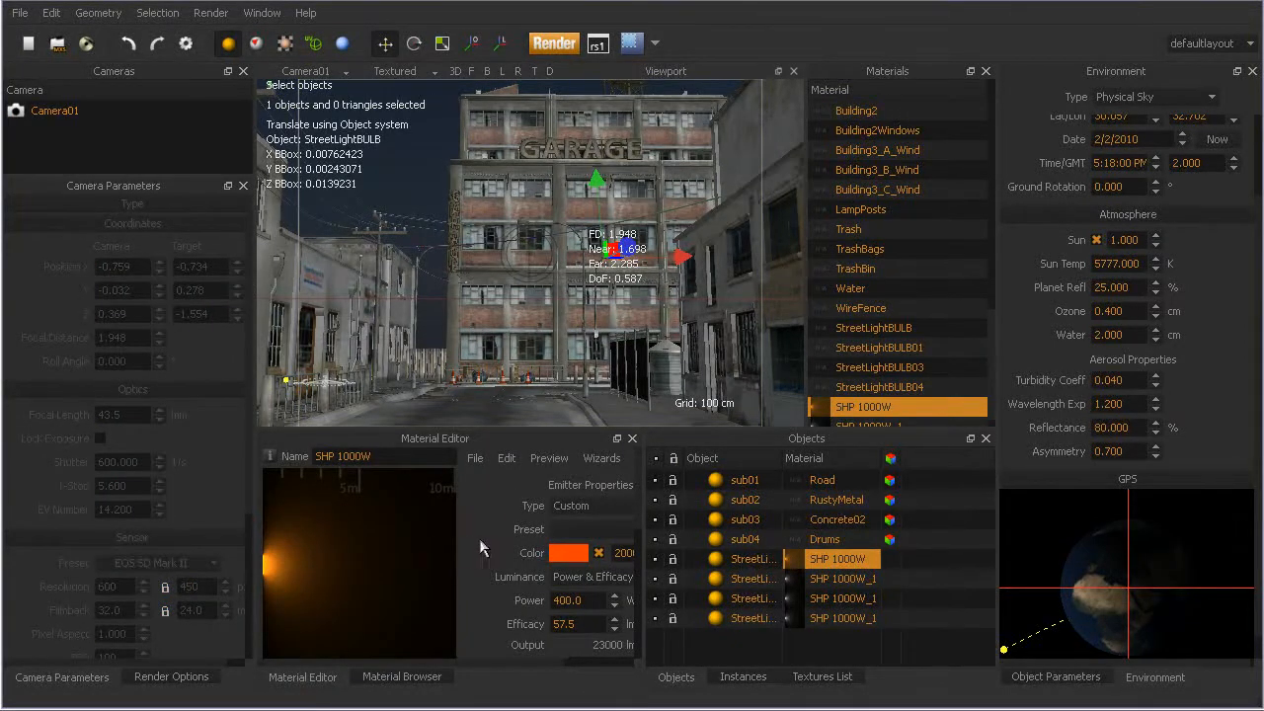
{"action": "left_click_drag", "start_coordinate": [529, 665], "coordinate": [613, 667]}
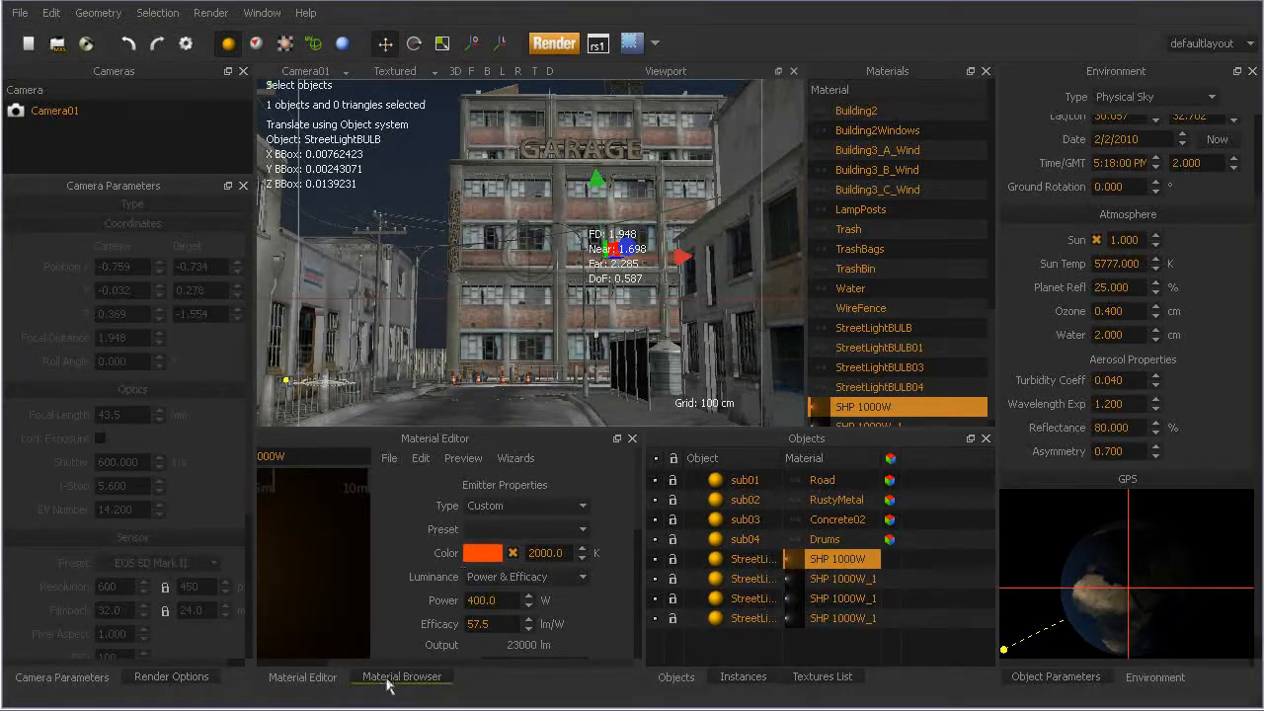
{"action": "left_click_drag", "start_coordinate": [466, 666], "coordinate": [405, 656]}
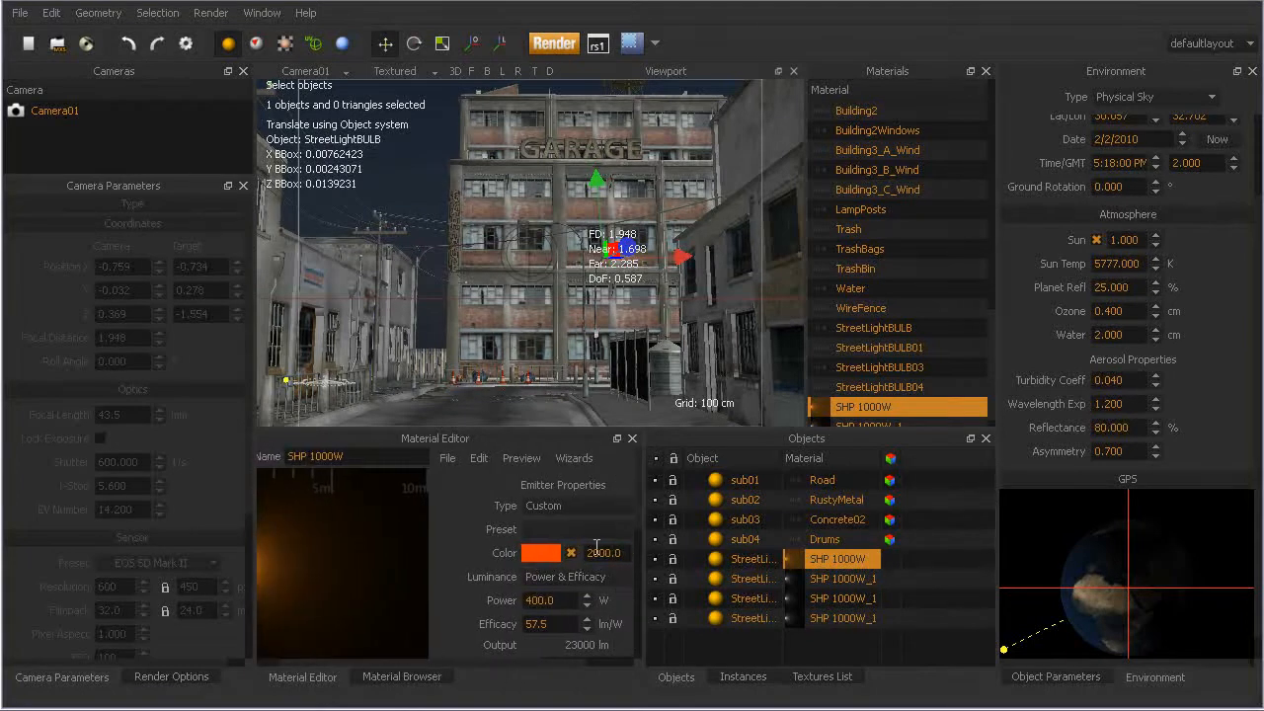
{"action": "left_click_drag", "start_coordinate": [626, 551], "coordinate": [527, 564]}
{"action": "type", "text": "1000"}
{"action": "key", "text": "Return"}
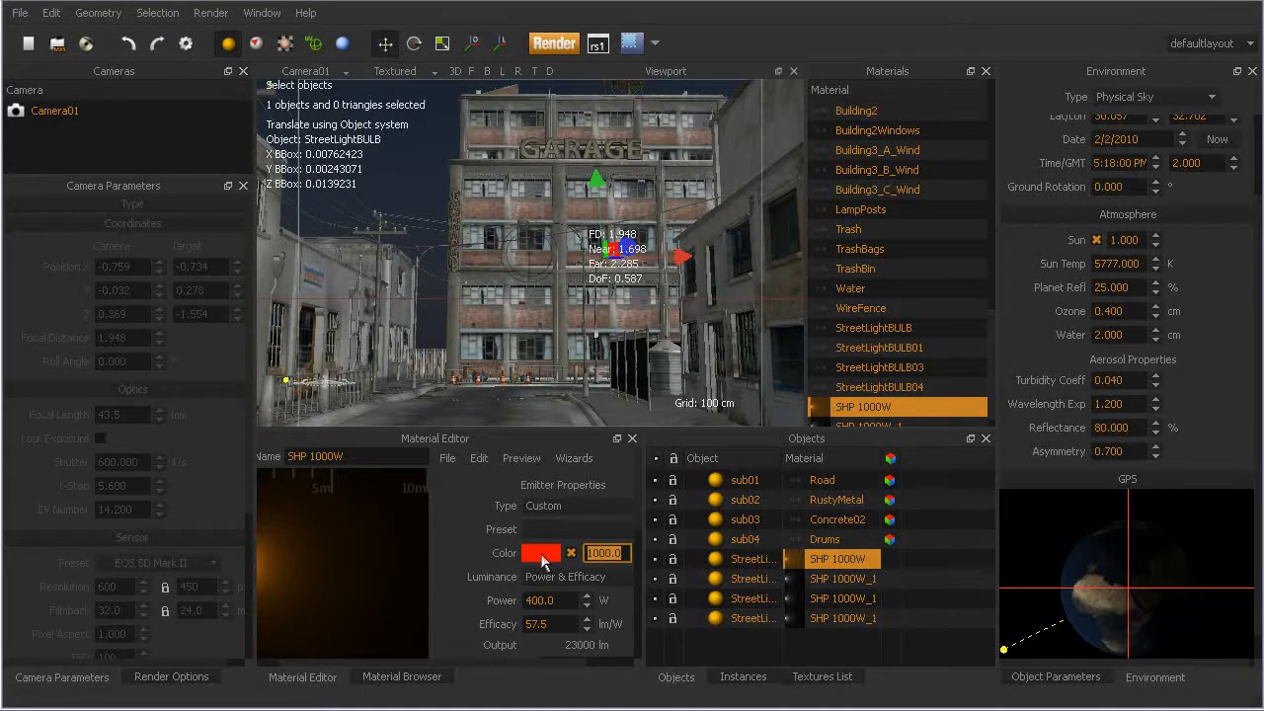
{"action": "double_click", "coordinate": [356, 582]}
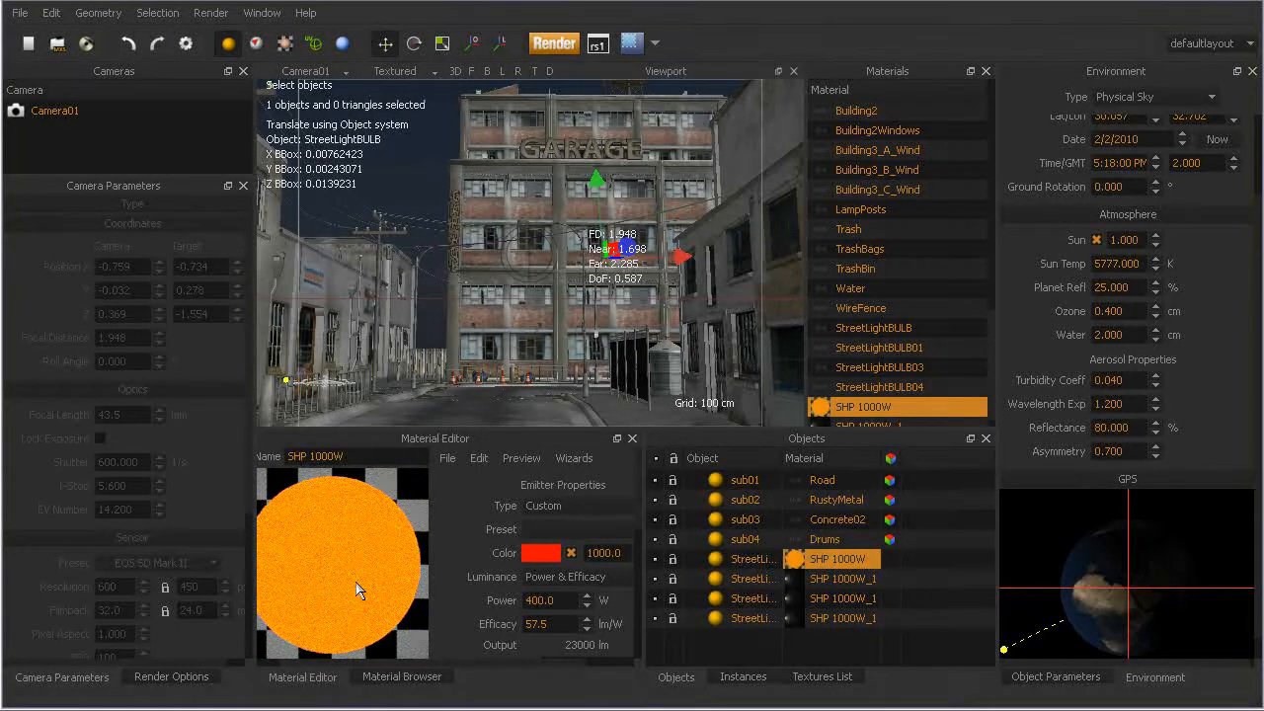
Switch the SHP 1000W material preview to the emitter_10m scene and widen the Material Editor to show all emitter properties.
{"action": "right_click", "coordinate": [328, 516]}
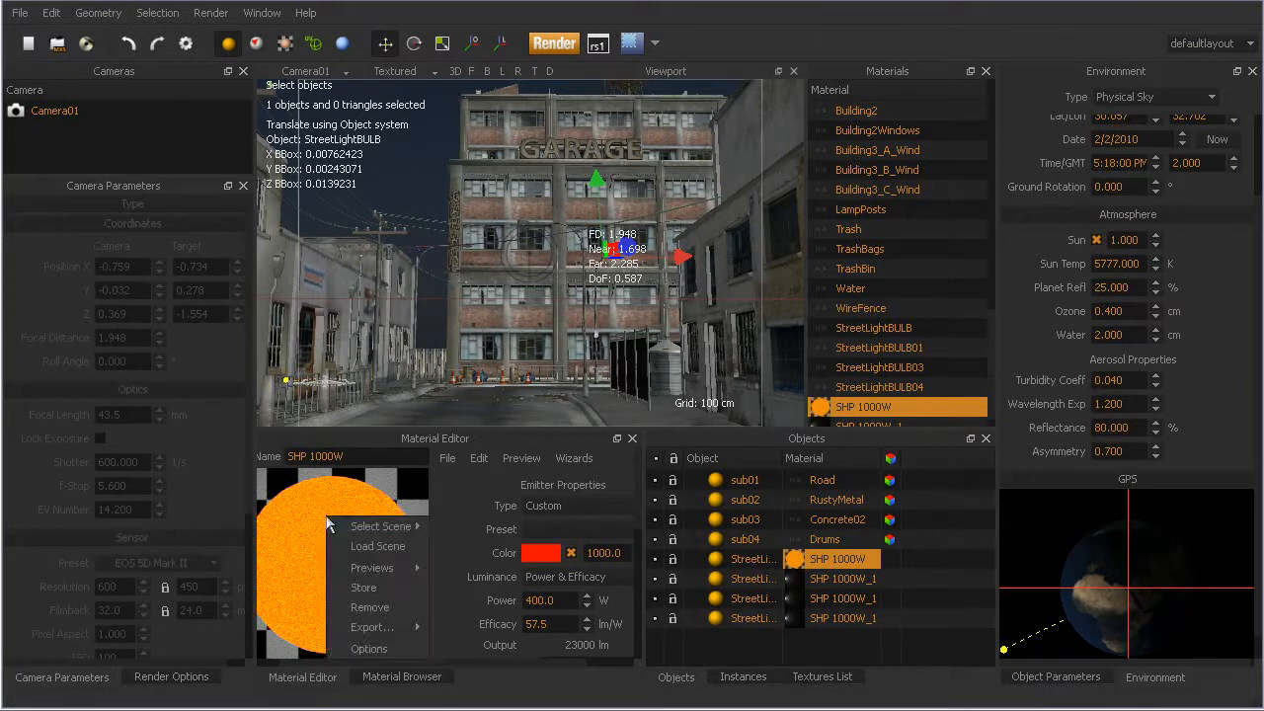
{"action": "mouse_move", "coordinate": [354, 532]}
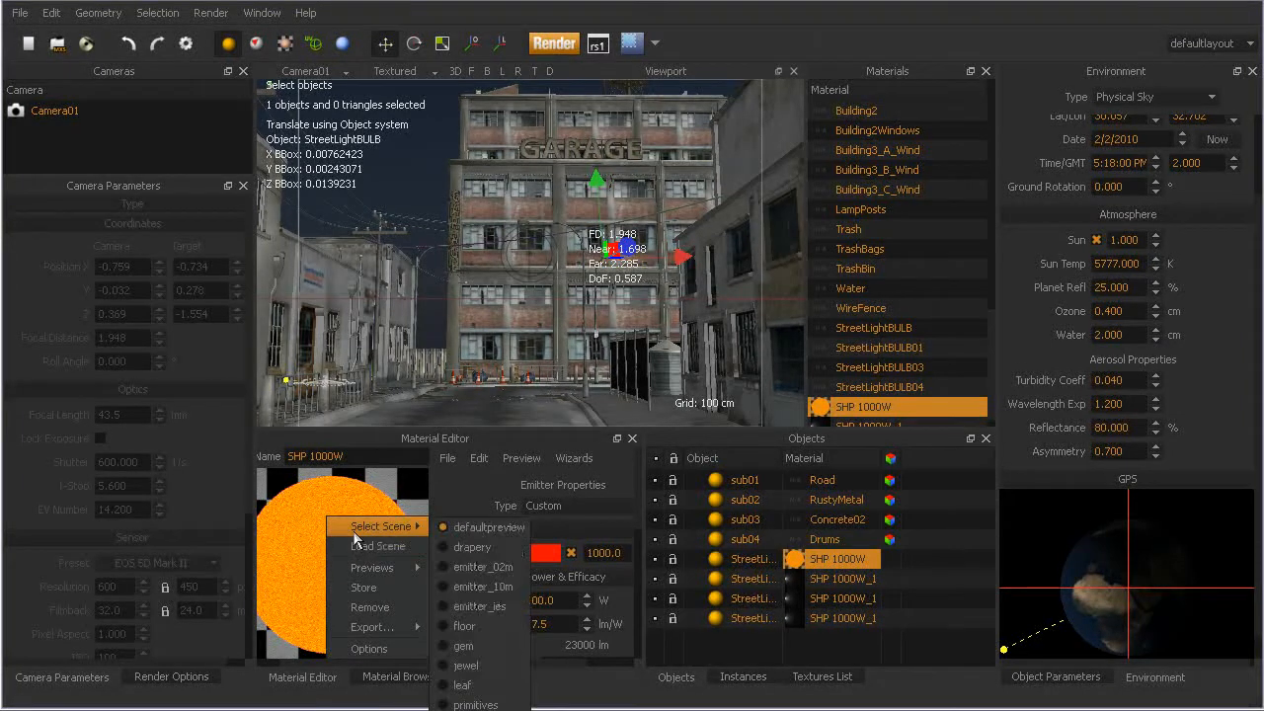
{"action": "left_click", "coordinate": [456, 587]}
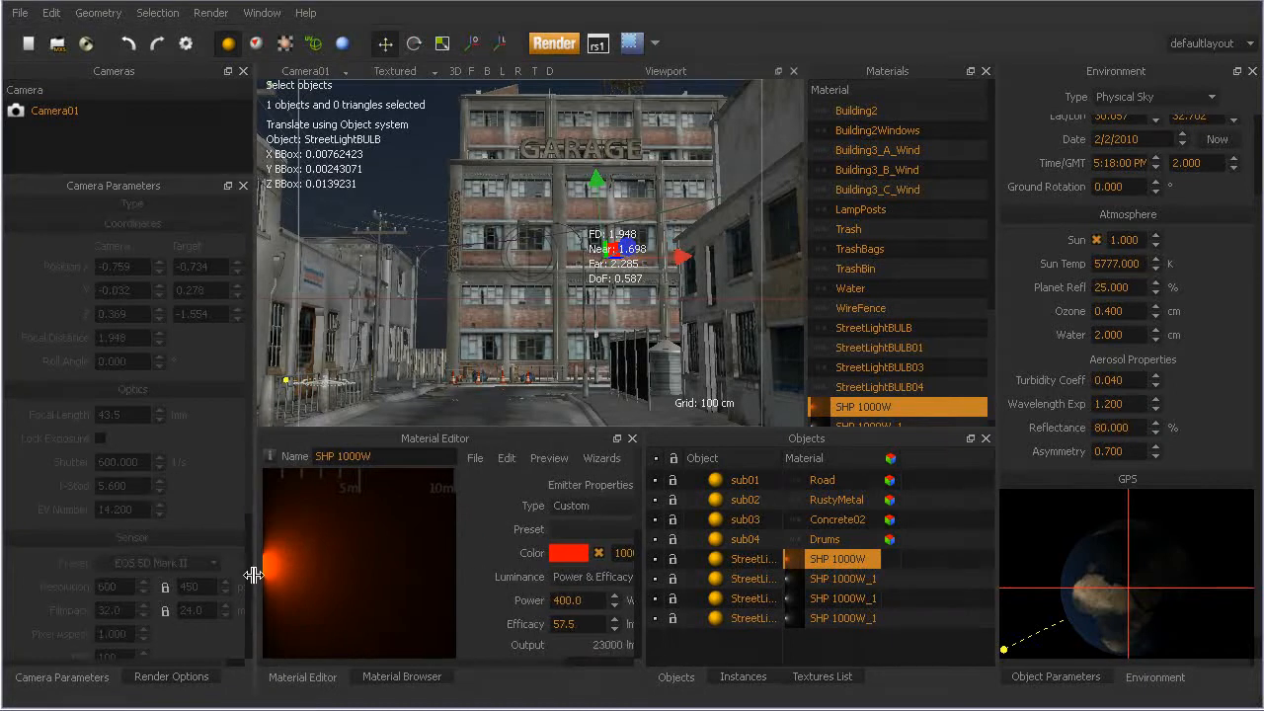
{"action": "left_click_drag", "start_coordinate": [250, 573], "coordinate": [109, 580]}
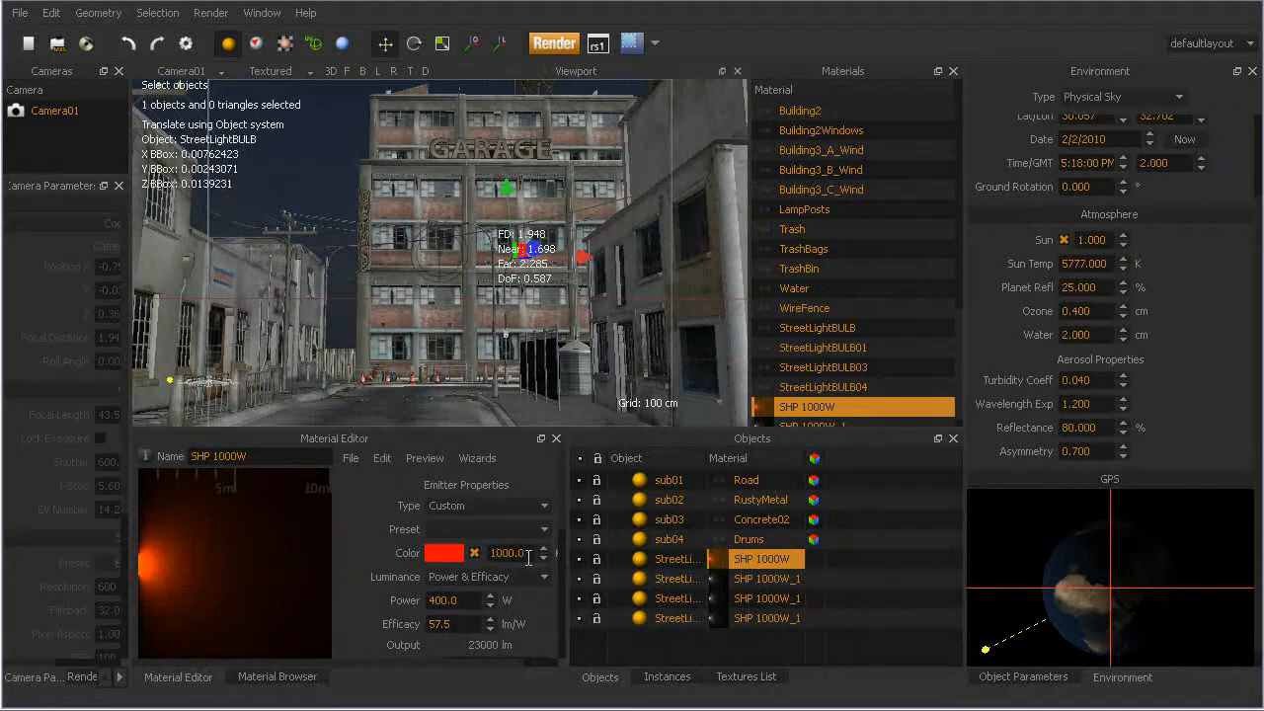
Try color temperatures of 6000 K and 3000 K on the SHP 1000W emitter, refreshing the material preview for each.
{"action": "left_click_drag", "start_coordinate": [529, 555], "coordinate": [412, 578]}
{"action": "type", "text": "6000"}
{"action": "key", "text": "Return"}
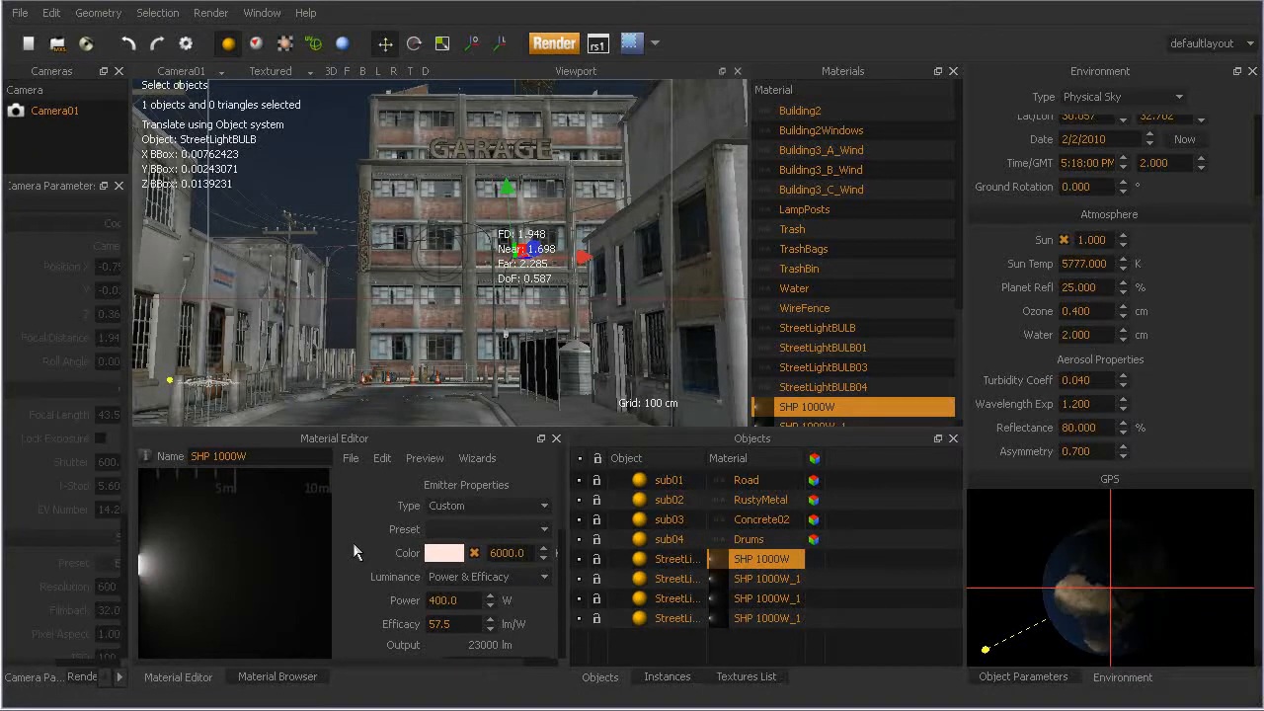
{"action": "double_click", "coordinate": [519, 553]}
{"action": "type", "text": "3000"}
{"action": "key", "text": "Return"}
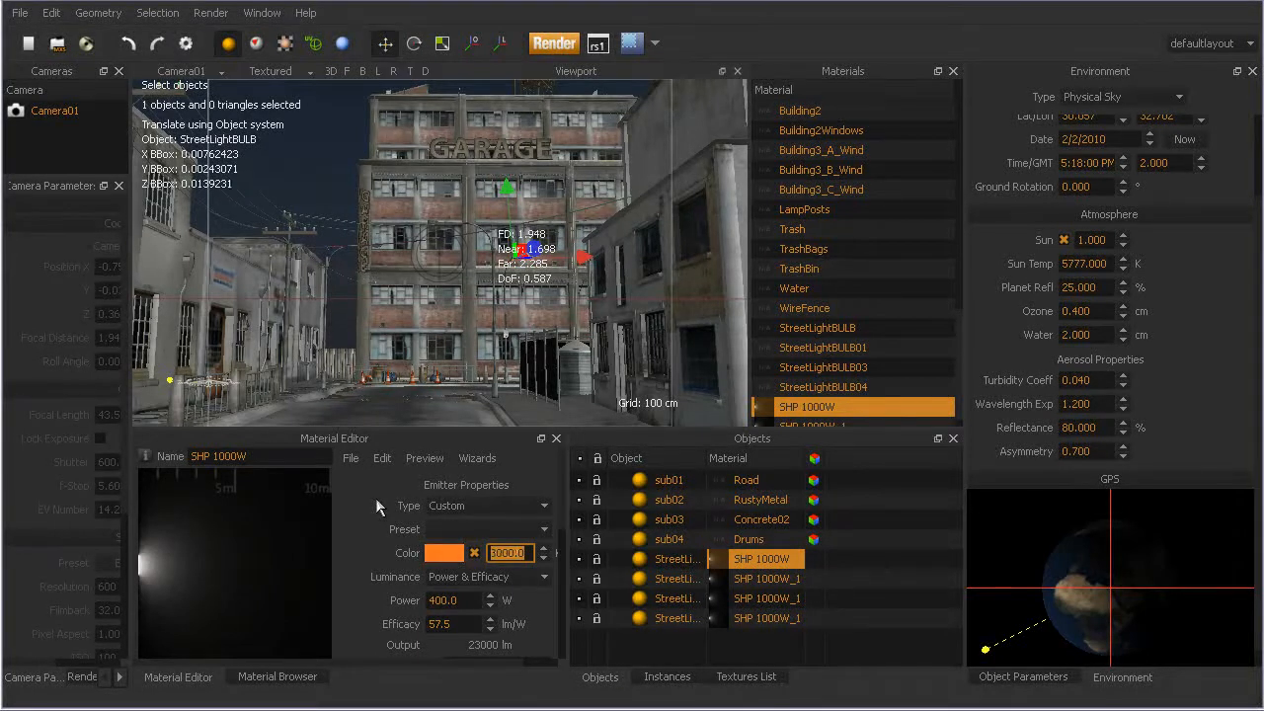
{"action": "double_click", "coordinate": [284, 529]}
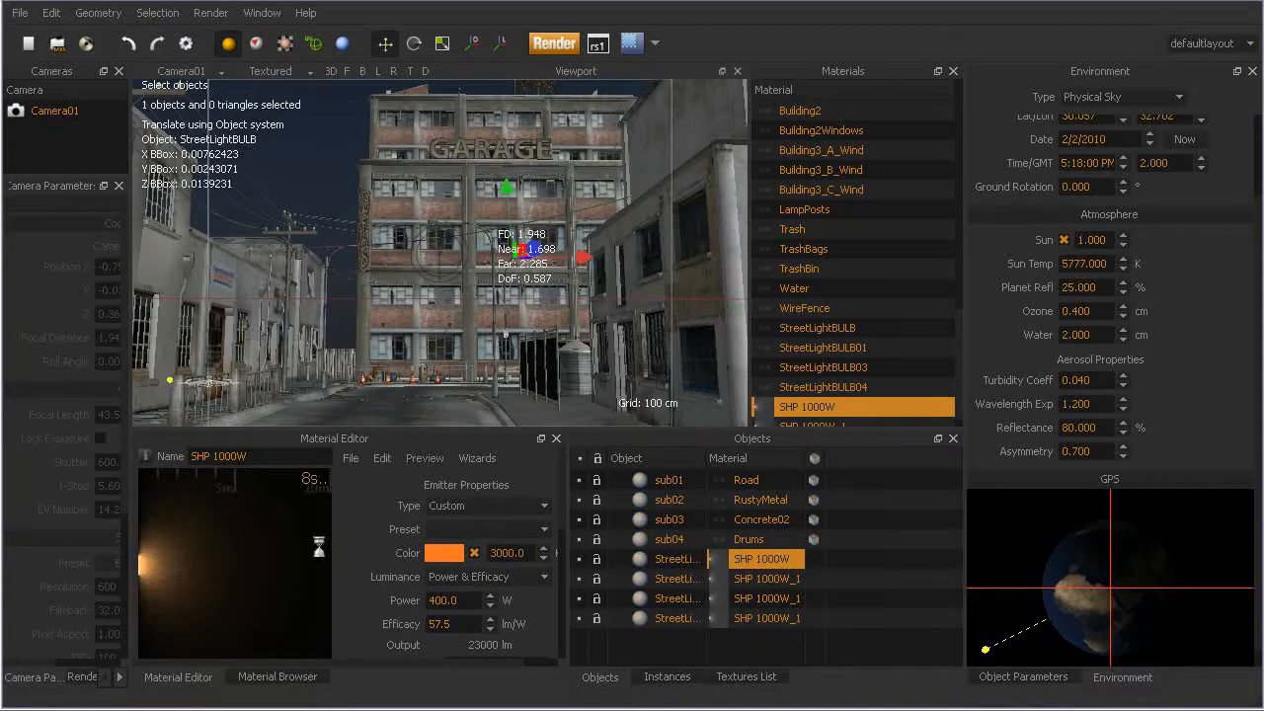
Set the SHP 1000W emitter's color temperature to 2500 K.
{"action": "double_click", "coordinate": [528, 555]}
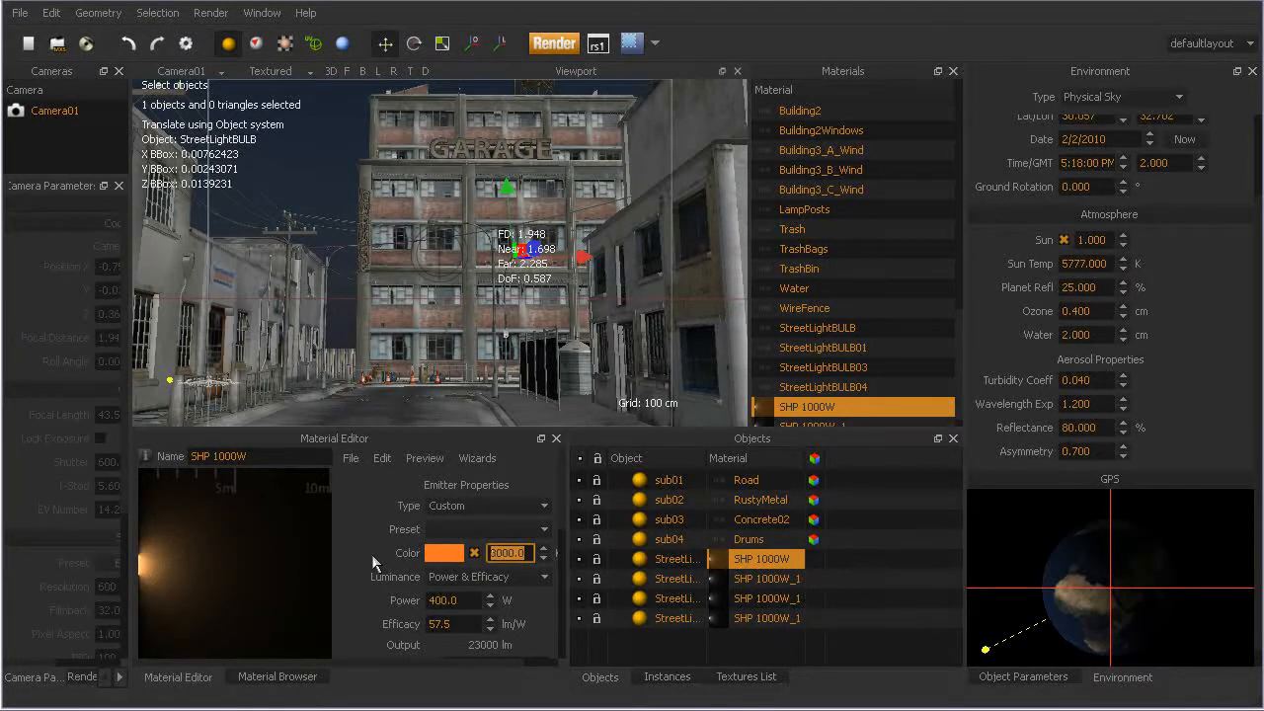
{"action": "type", "text": "2500"}
{"action": "key", "text": "Return"}
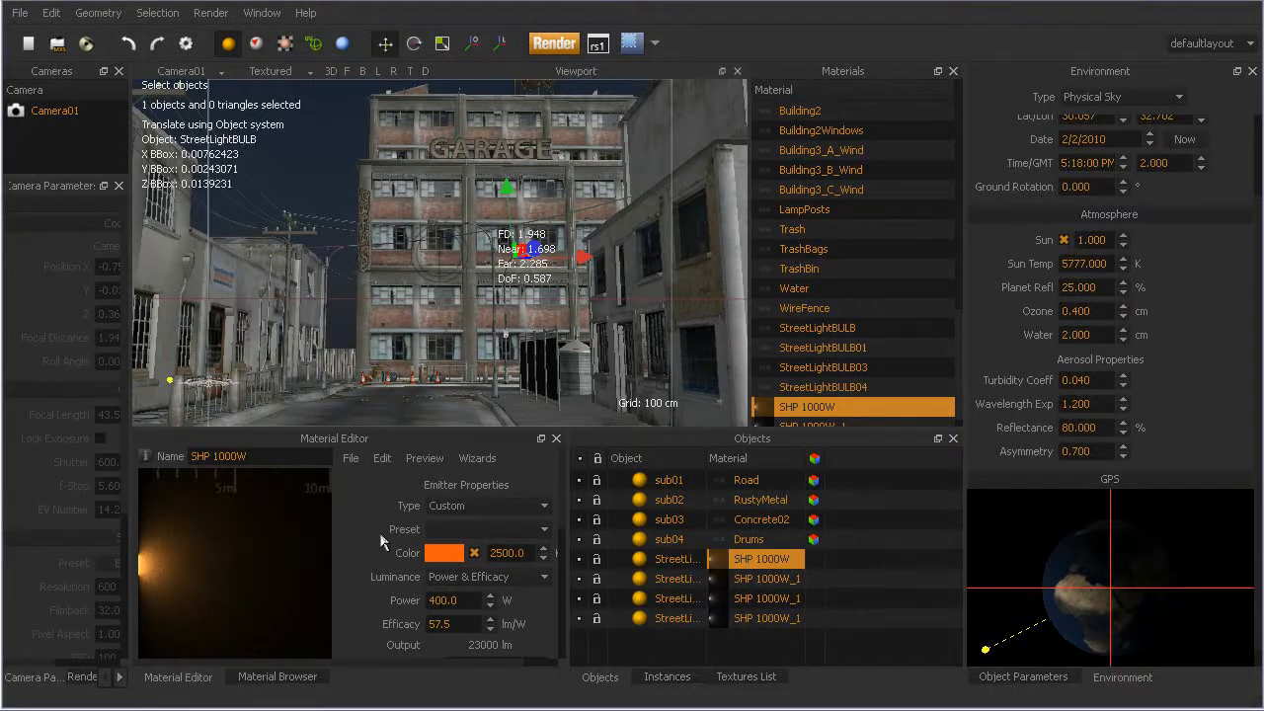
Compare the emitter properties of the SHP 1000W and SHP 1000W_1 materials assigned to the street light bulbs.
{"action": "left_click", "coordinate": [729, 598]}
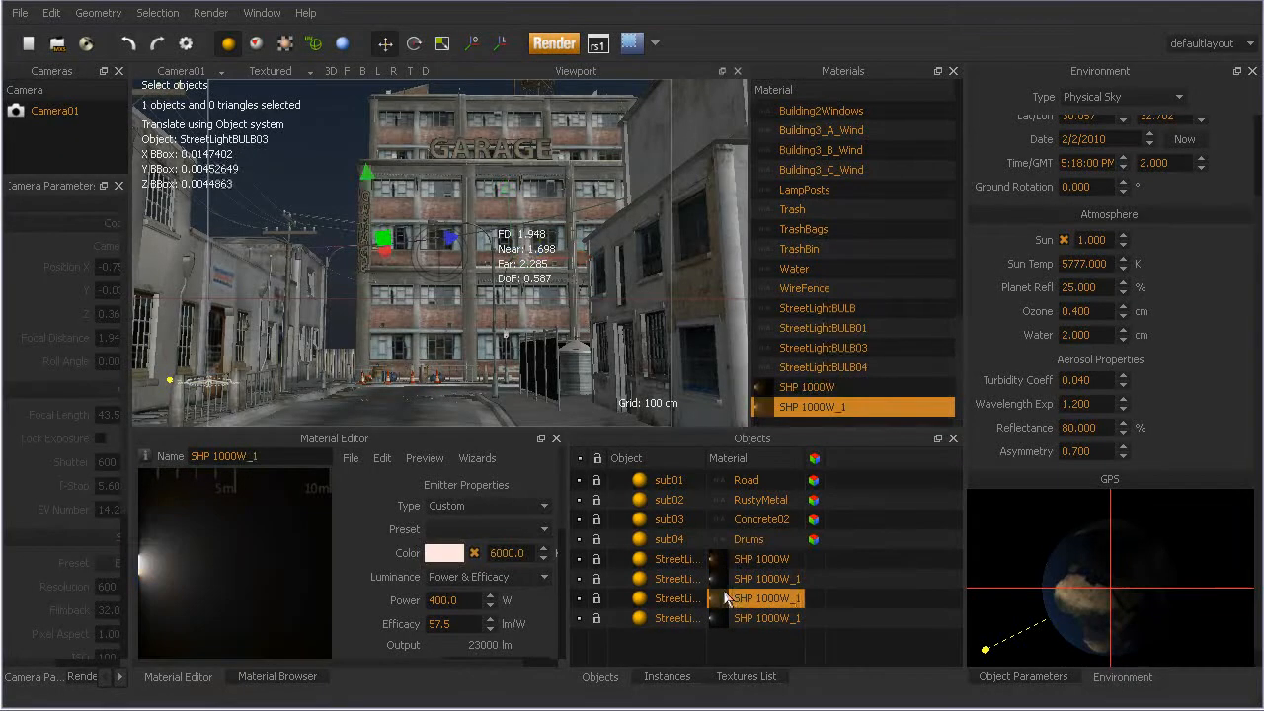
{"action": "left_click", "coordinate": [753, 561]}
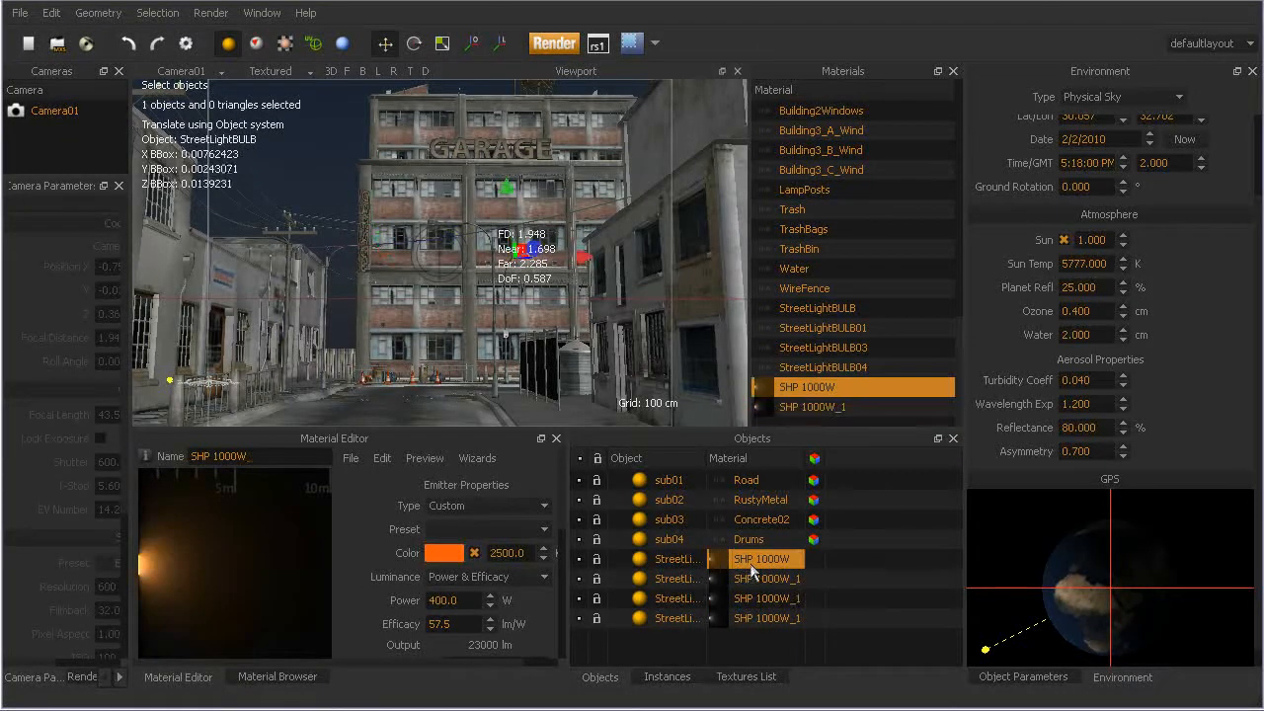
{"action": "left_click", "coordinate": [760, 578]}
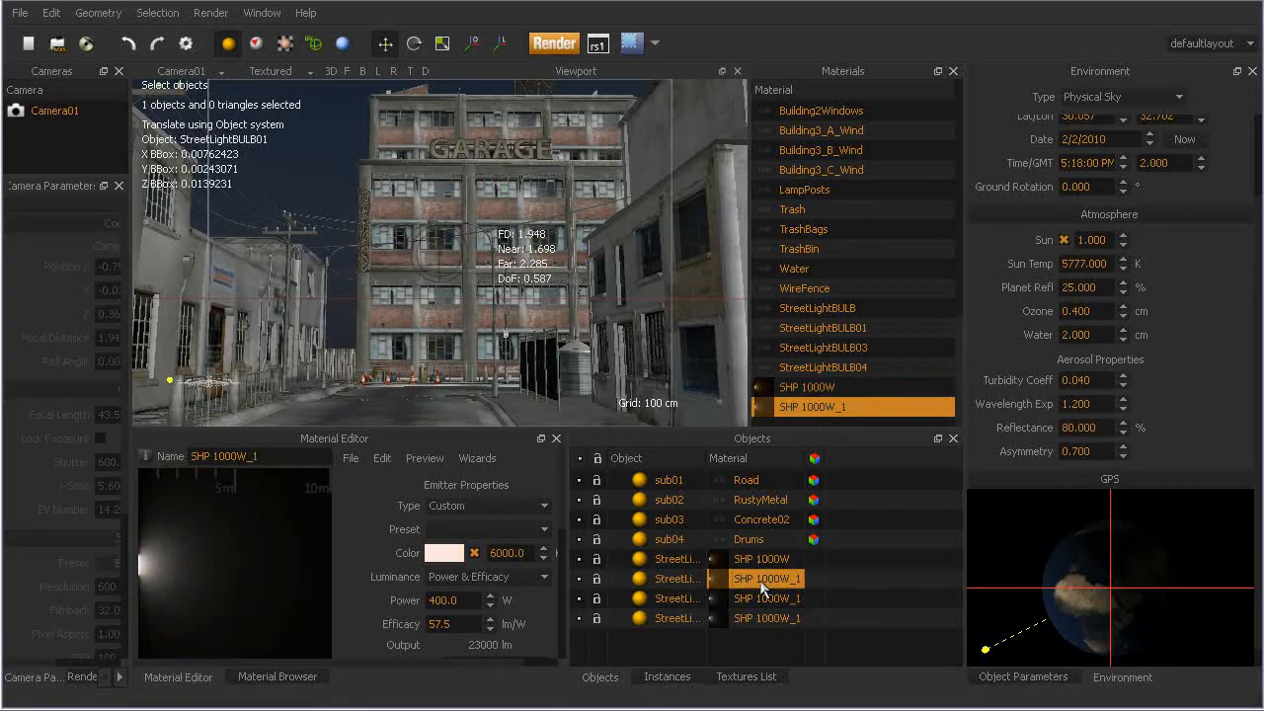
{"action": "left_click", "coordinate": [761, 561]}
{"action": "left_click", "coordinate": [758, 585]}
Review the available luminance units and emitter types for SHP 1000W_1, keep the current choices, and deselect the bulb object.
{"action": "left_click", "coordinate": [546, 578]}
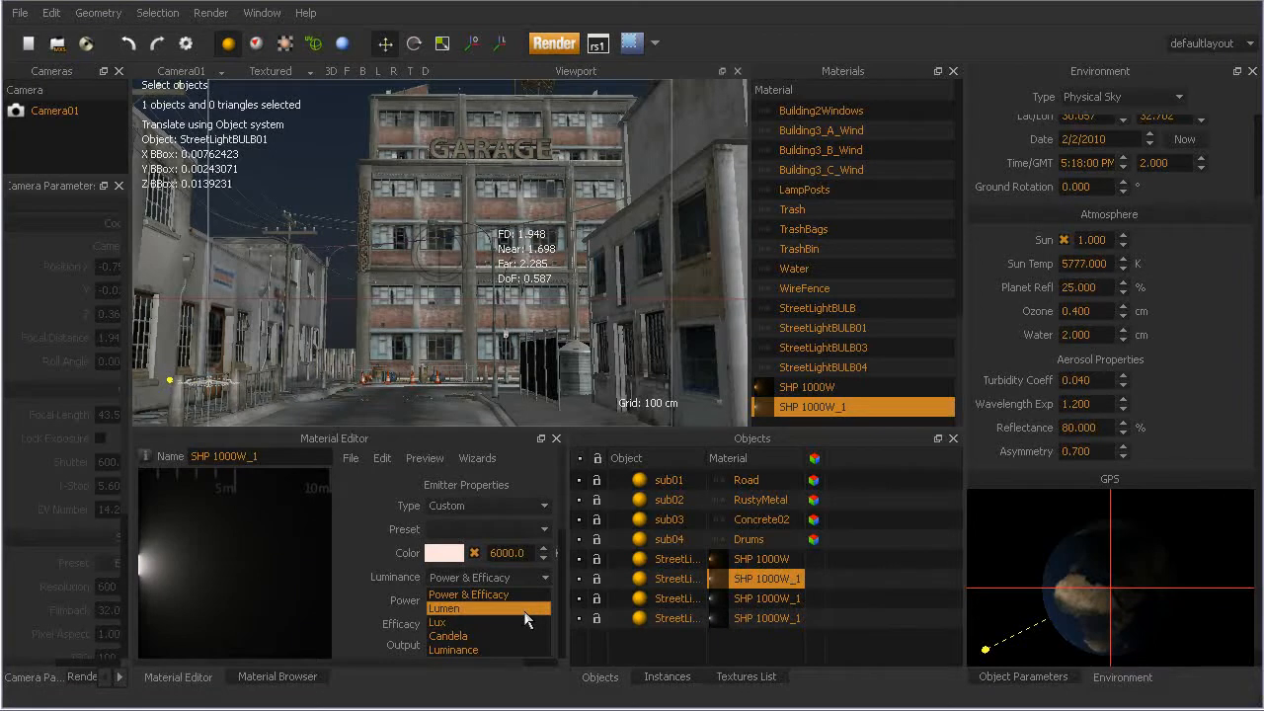
{"action": "left_click", "coordinate": [367, 606]}
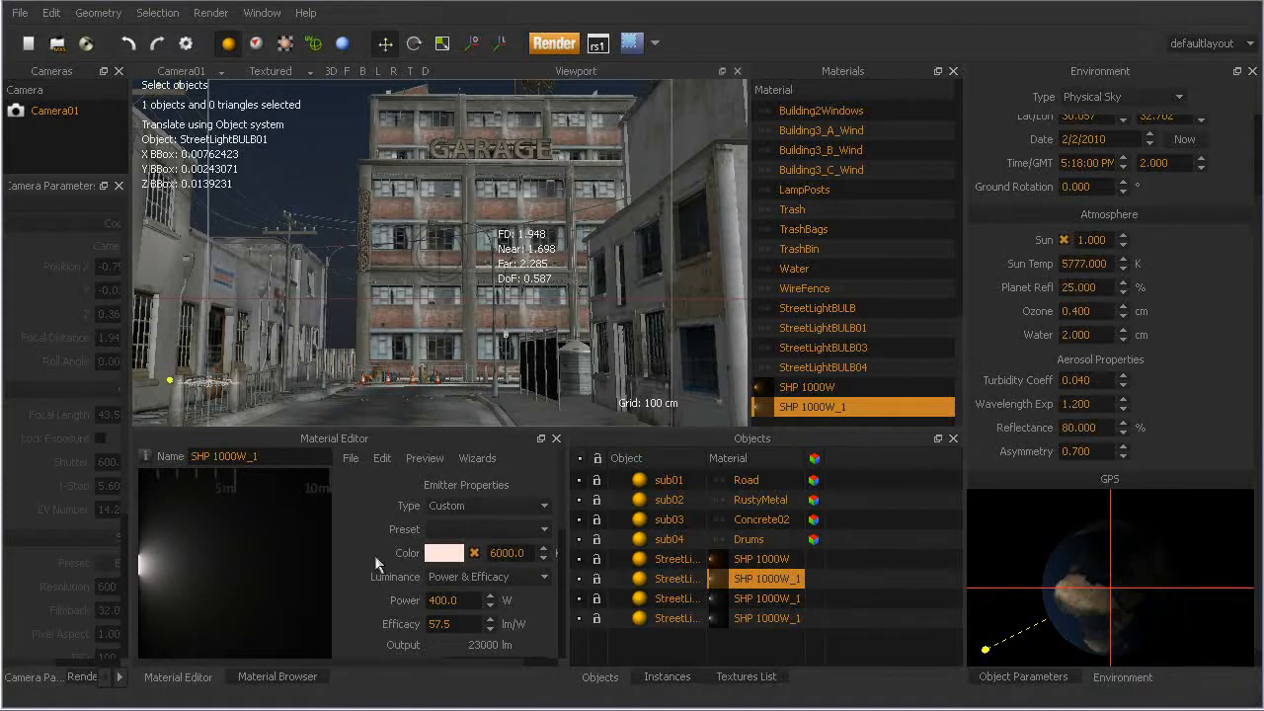
{"action": "left_click", "coordinate": [536, 506]}
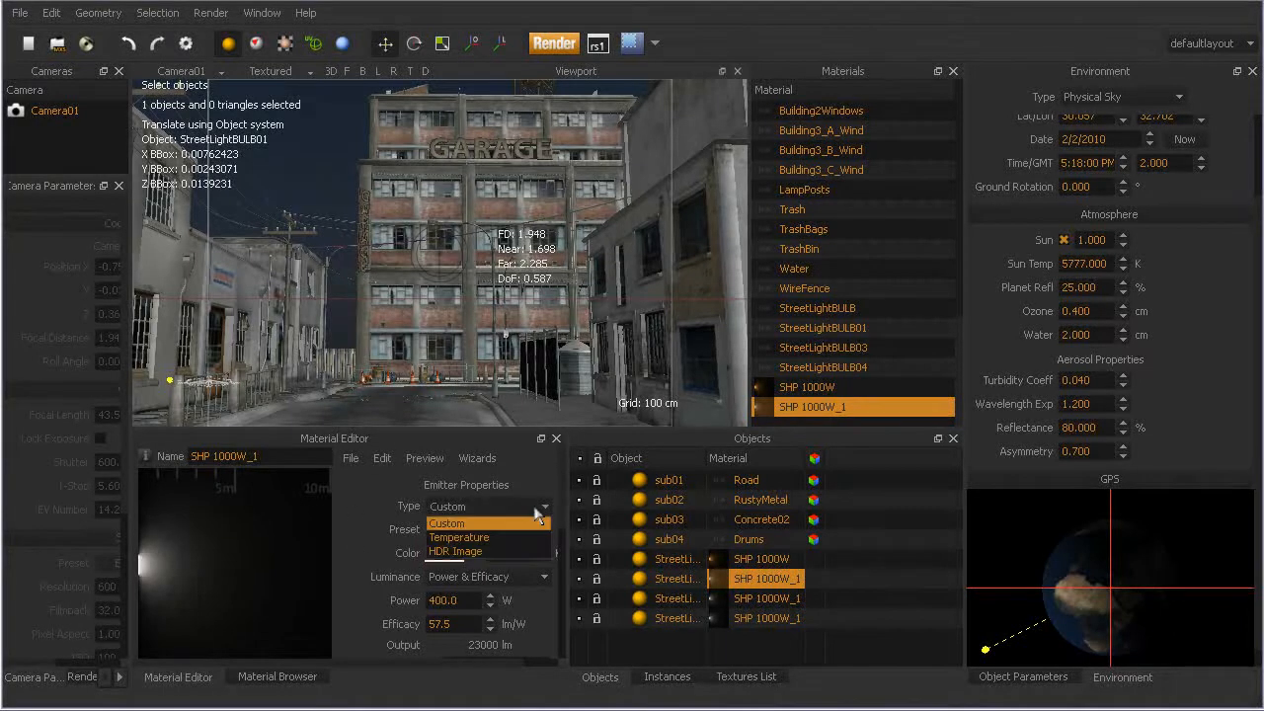
{"action": "left_click", "coordinate": [343, 498]}
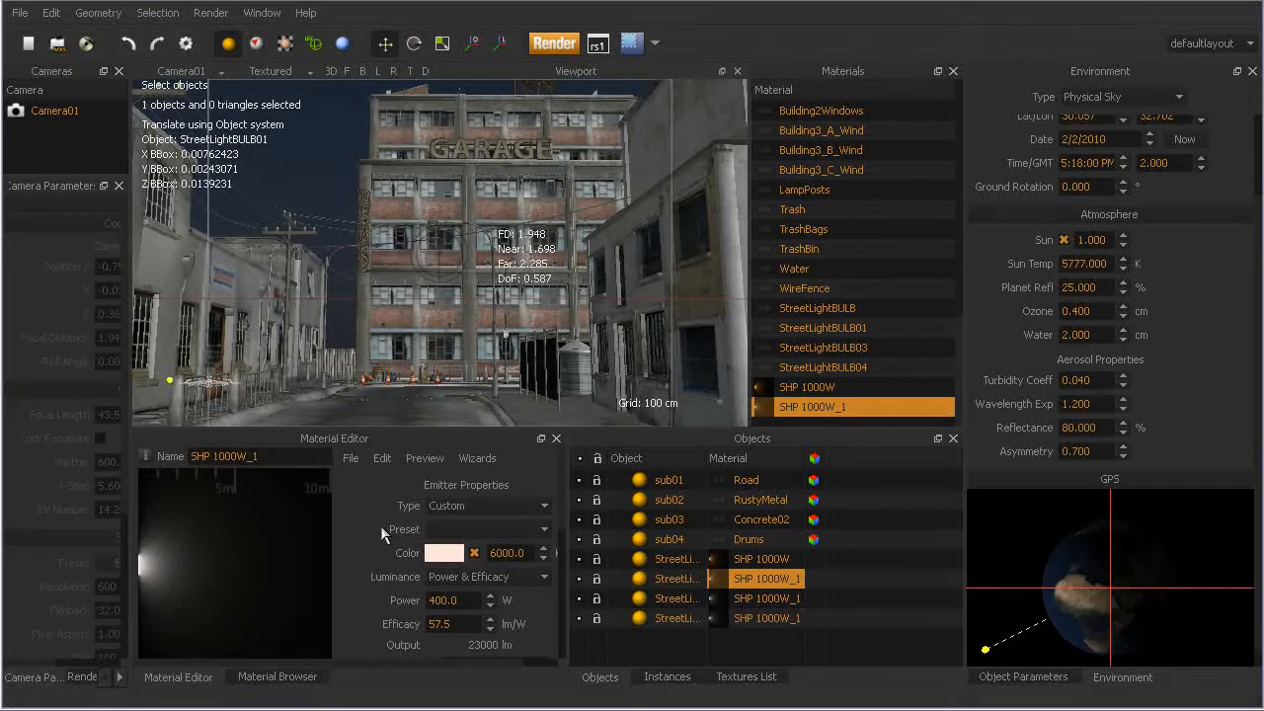
{"action": "left_click", "coordinate": [750, 642]}
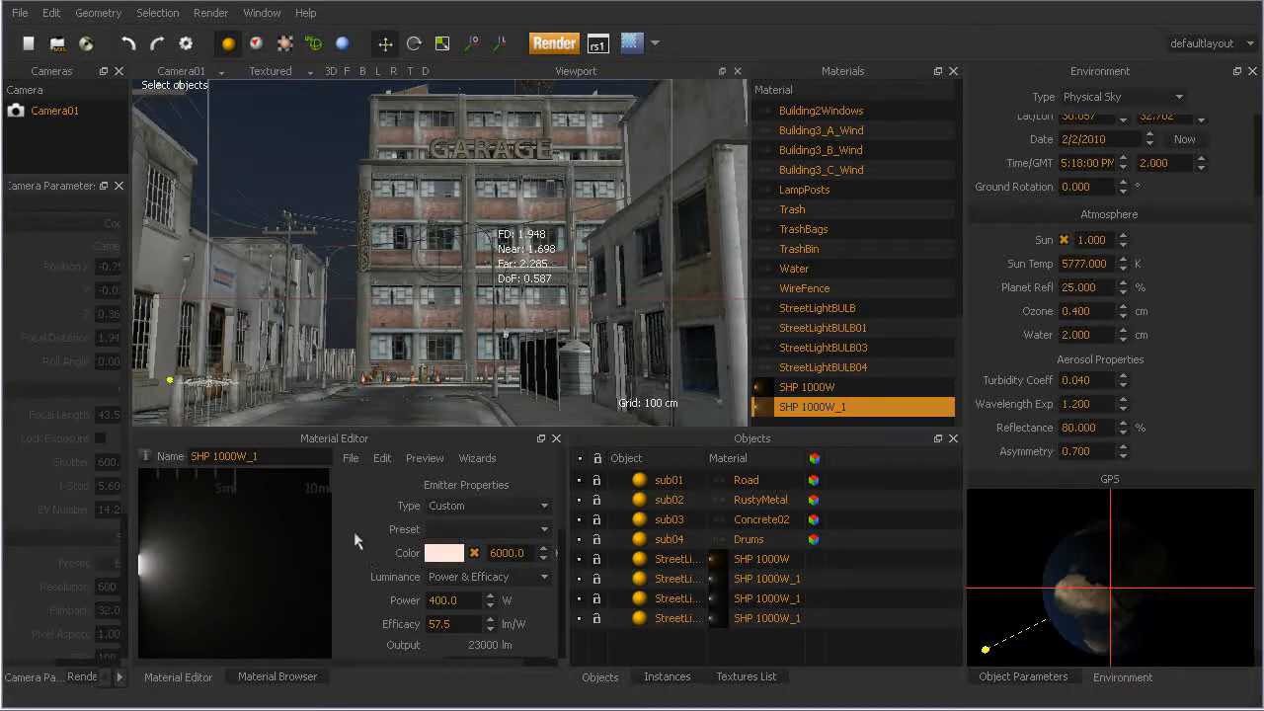
Widen the camera parameters area, select Camera01, and show the scene in the Perspective view.
{"action": "left_click_drag", "start_coordinate": [130, 384], "coordinate": [289, 410]}
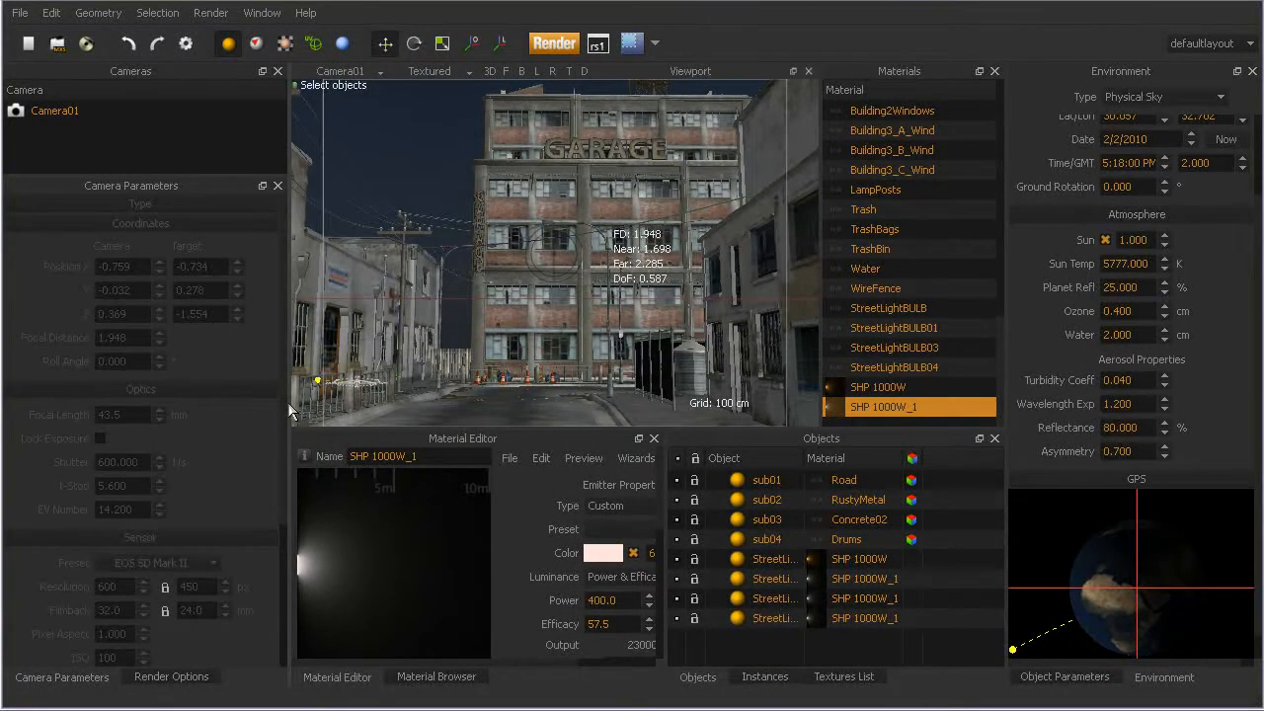
{"action": "left_click", "coordinate": [48, 111]}
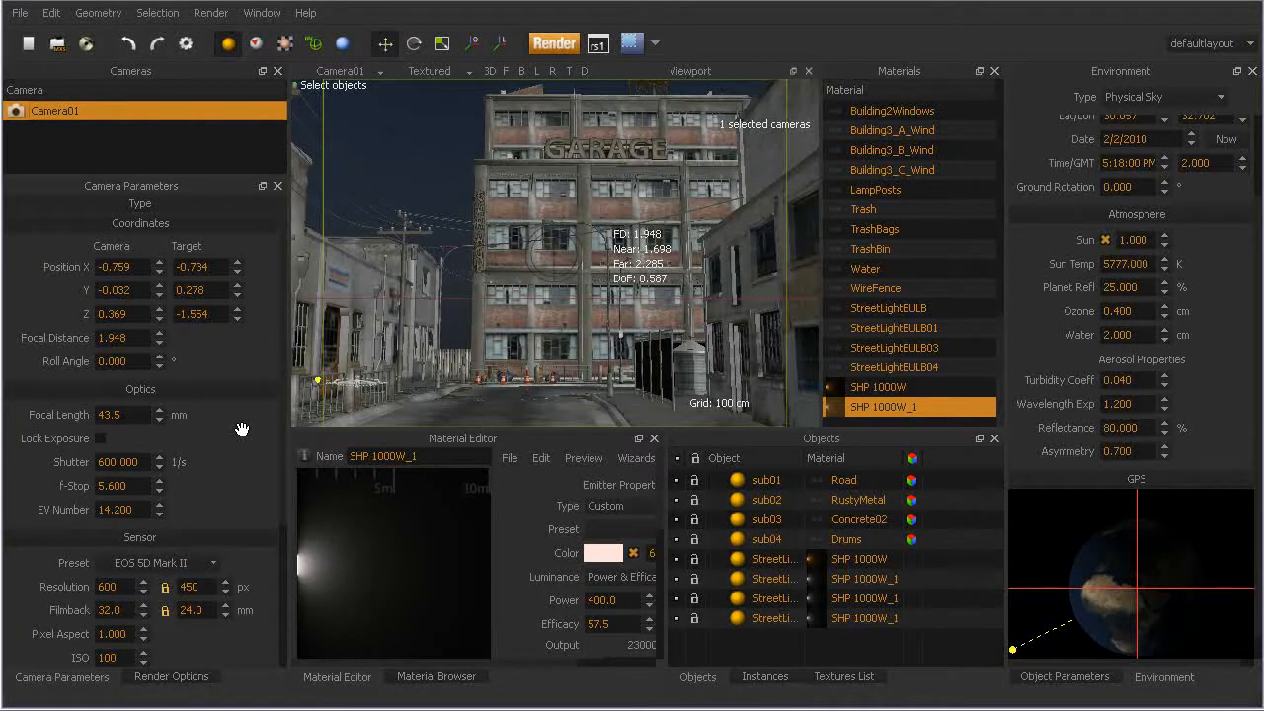
{"action": "left_click", "coordinate": [341, 74]}
{"action": "left_click", "coordinate": [341, 87]}
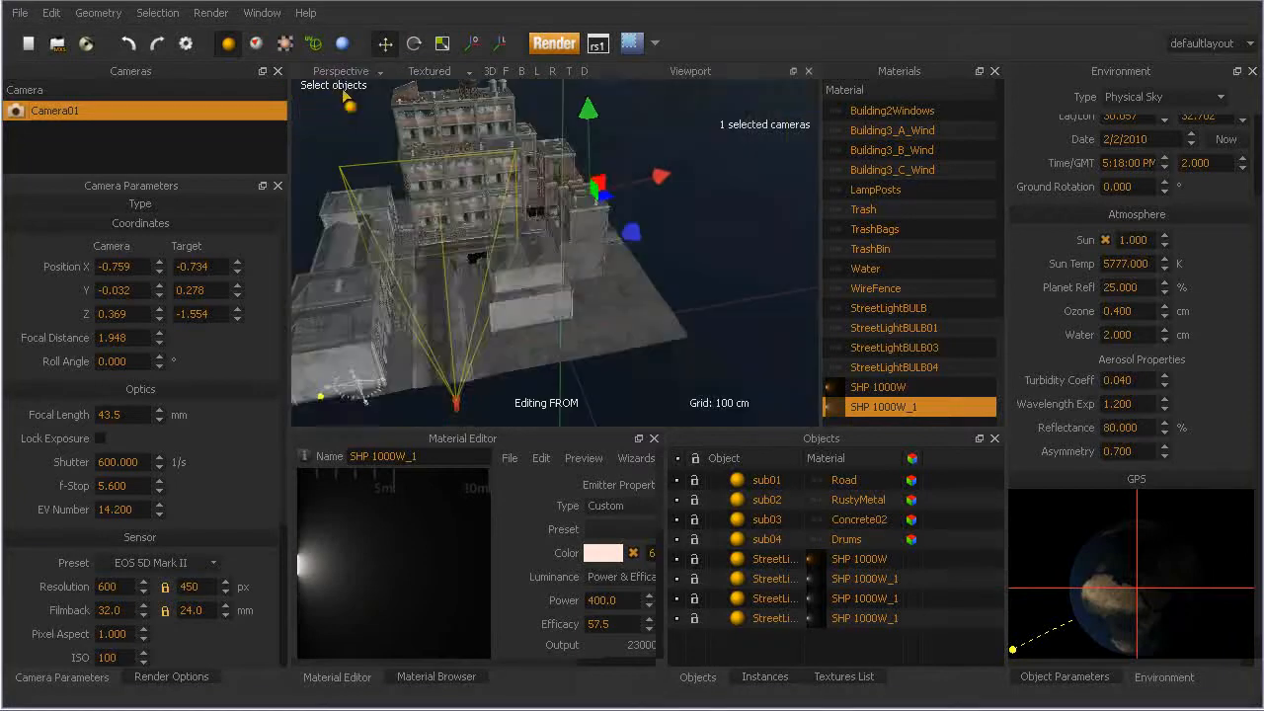
Examine Camera01's placement and field of view around the street buildings, and reselect the camera in the viewport.
{"action": "left_click_drag", "start_coordinate": [427, 353], "coordinate": [534, 320], "text": "alt"}
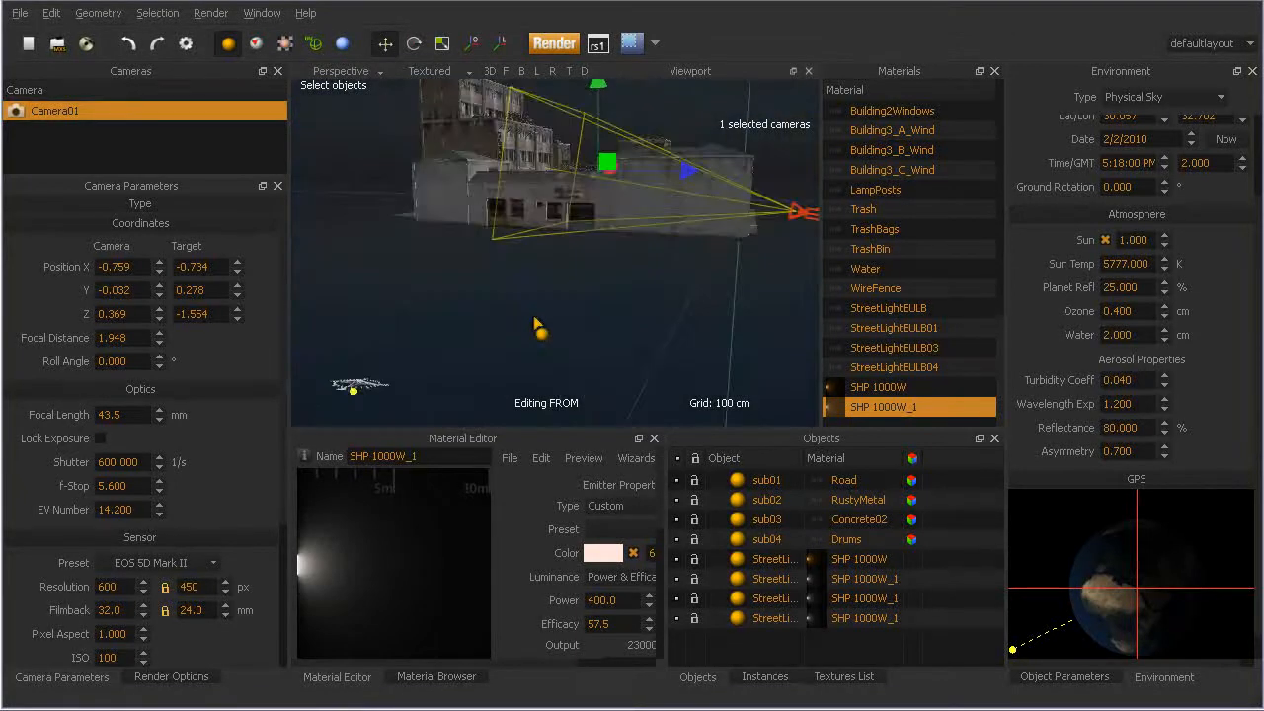
{"action": "left_click_drag", "start_coordinate": [615, 185], "coordinate": [506, 287], "text": "alt"}
{"action": "middle_click_drag", "start_coordinate": [468, 290], "coordinate": [525, 114], "text": "alt"}
{"action": "right_click_drag", "start_coordinate": [526, 114], "coordinate": [545, 275], "text": "alt"}
{"action": "left_click", "coordinate": [546, 256]}
{"action": "left_click_drag", "start_coordinate": [546, 255], "coordinate": [401, 248], "text": "alt"}
{"action": "middle_click_drag", "start_coordinate": [411, 269], "coordinate": [642, 255], "text": "alt"}
{"action": "left_click_drag", "start_coordinate": [642, 255], "coordinate": [499, 254], "text": "alt"}
{"action": "left_click", "coordinate": [406, 362]}
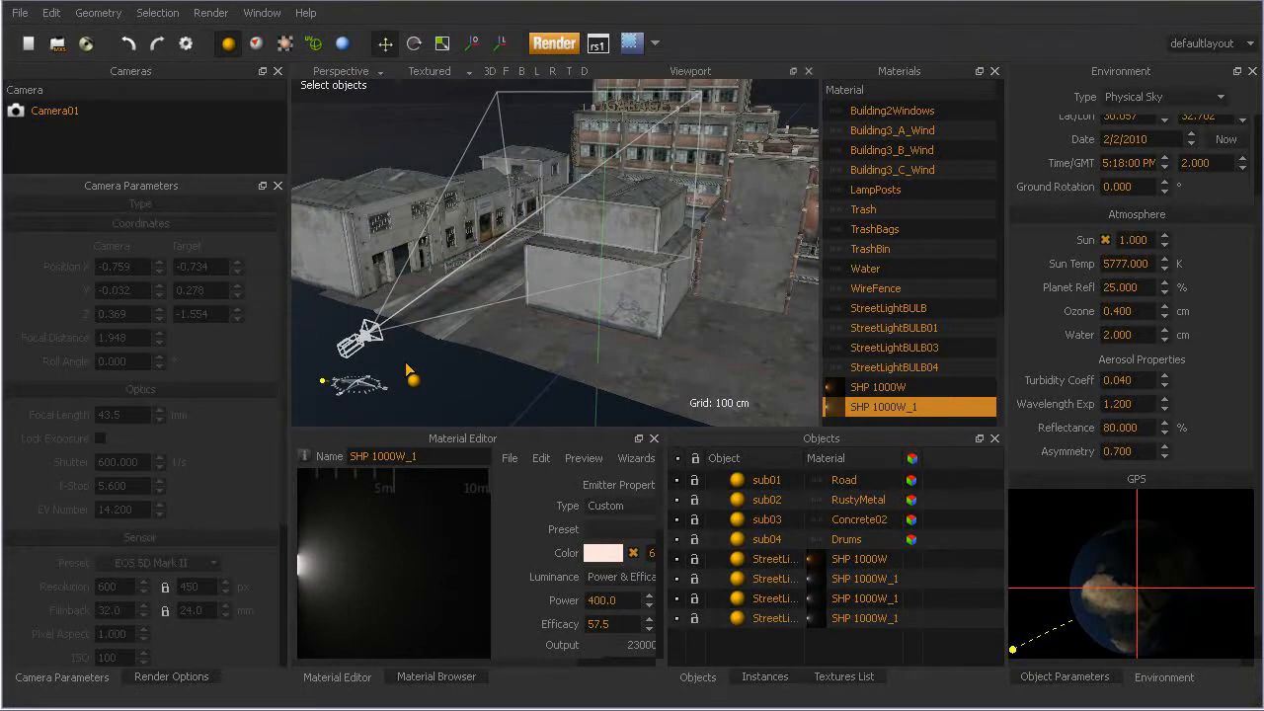
{"action": "left_click", "coordinate": [363, 346]}
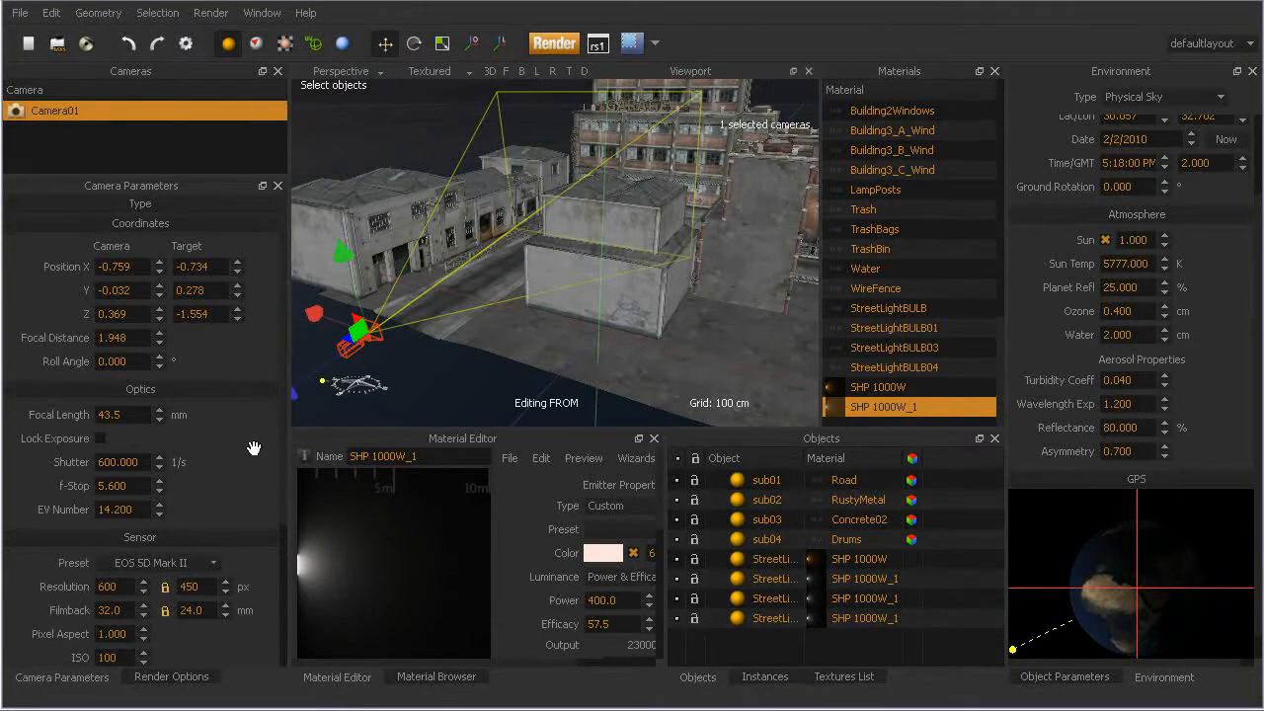
Review the Canon dslr sensor presets for Camera01 without choosing one, and return the viewport to the Camera01 view.
{"action": "left_click", "coordinate": [146, 566]}
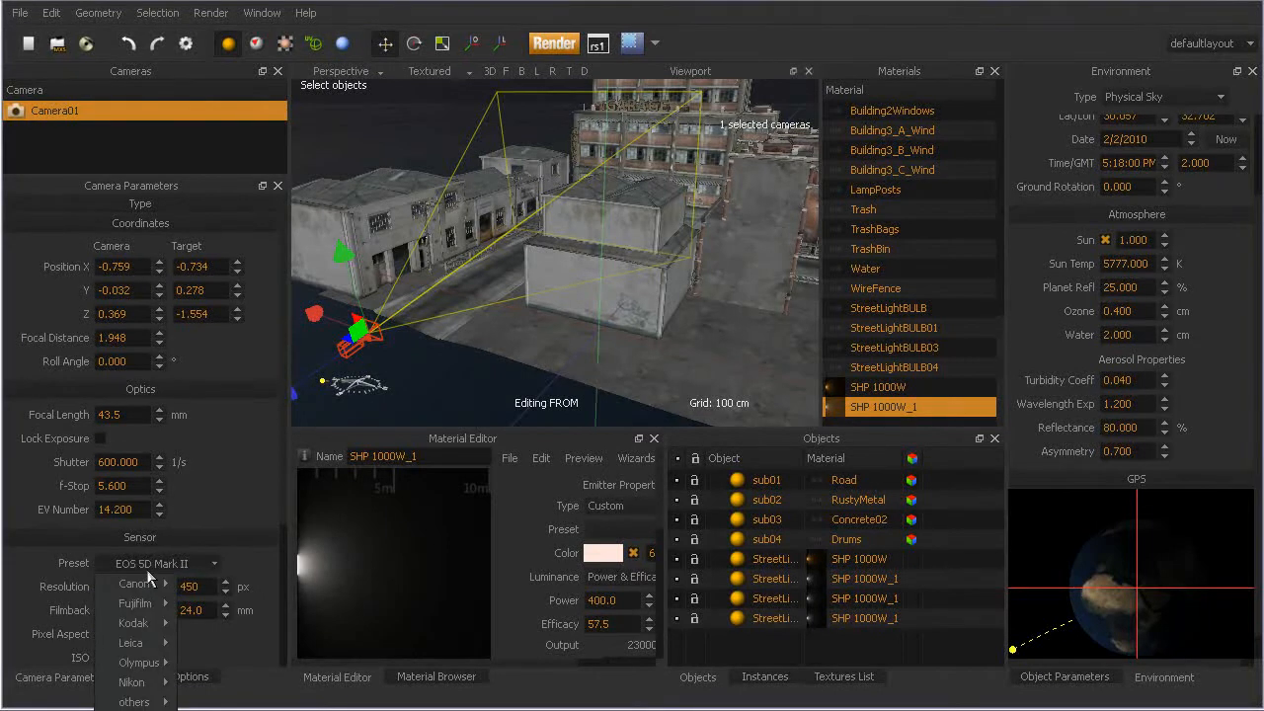
{"action": "mouse_move", "coordinate": [146, 570]}
{"action": "mouse_move", "coordinate": [205, 589]}
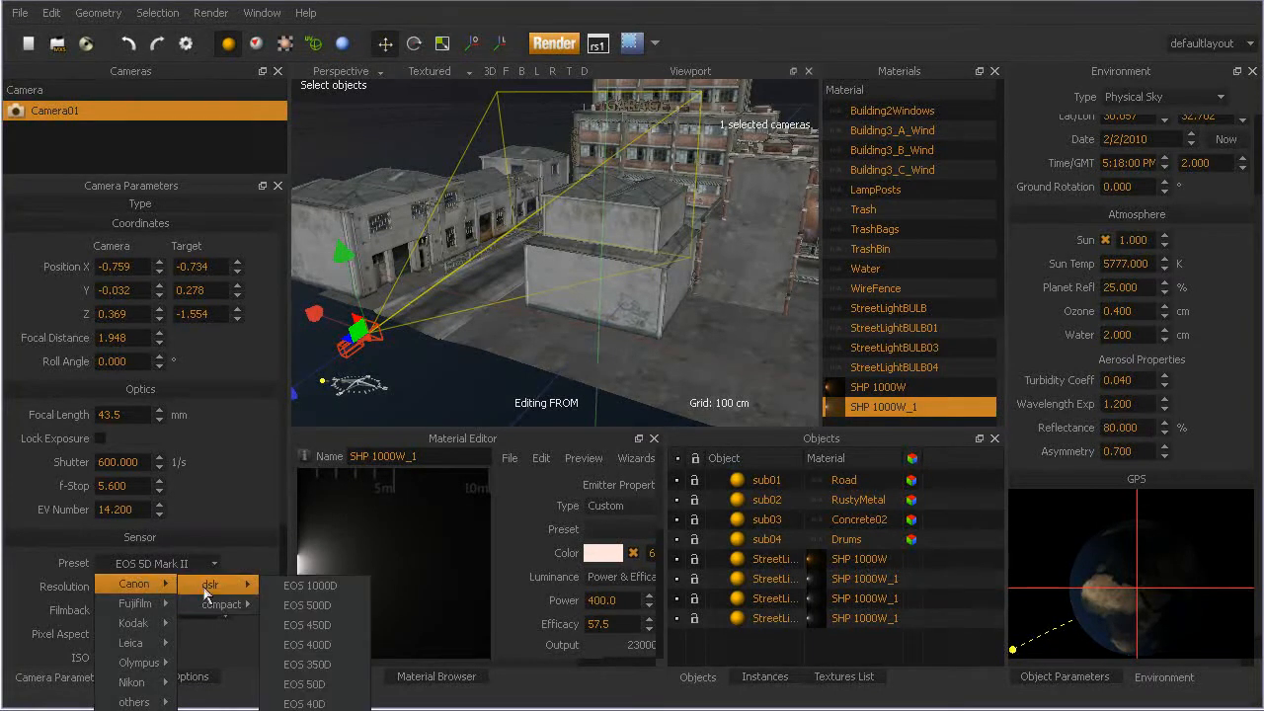
{"action": "left_click", "coordinate": [243, 490]}
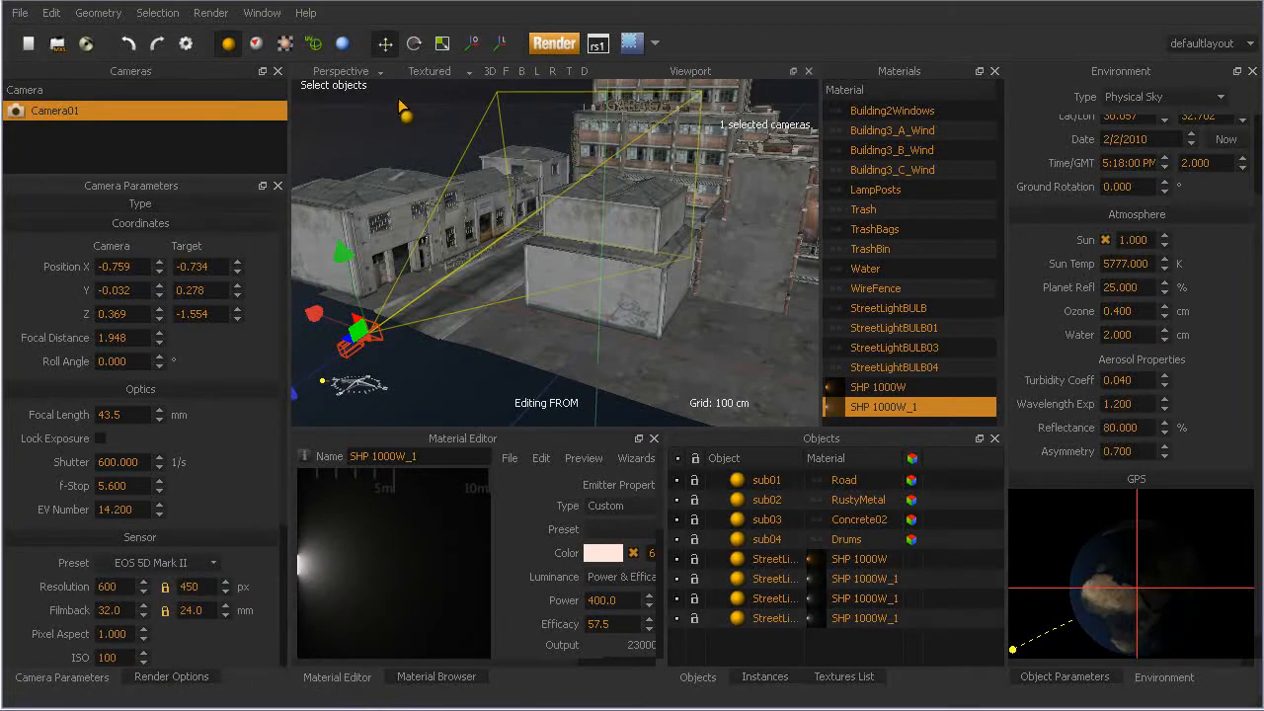
{"action": "left_click", "coordinate": [365, 74]}
{"action": "left_click", "coordinate": [364, 109]}
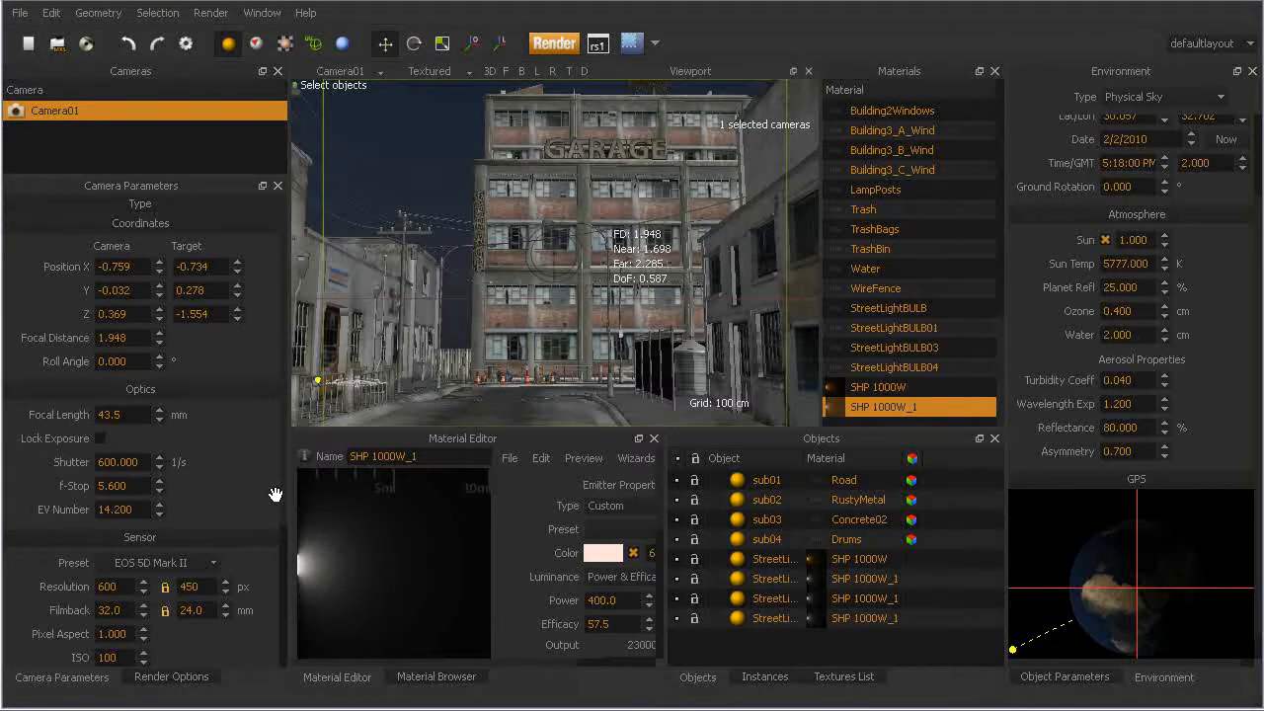
View the night render in the image viewer, and return to Maxwell Studio to review Camera01's exposure and sensor parameters.
{"action": "key", "text": "alt+Tab"}
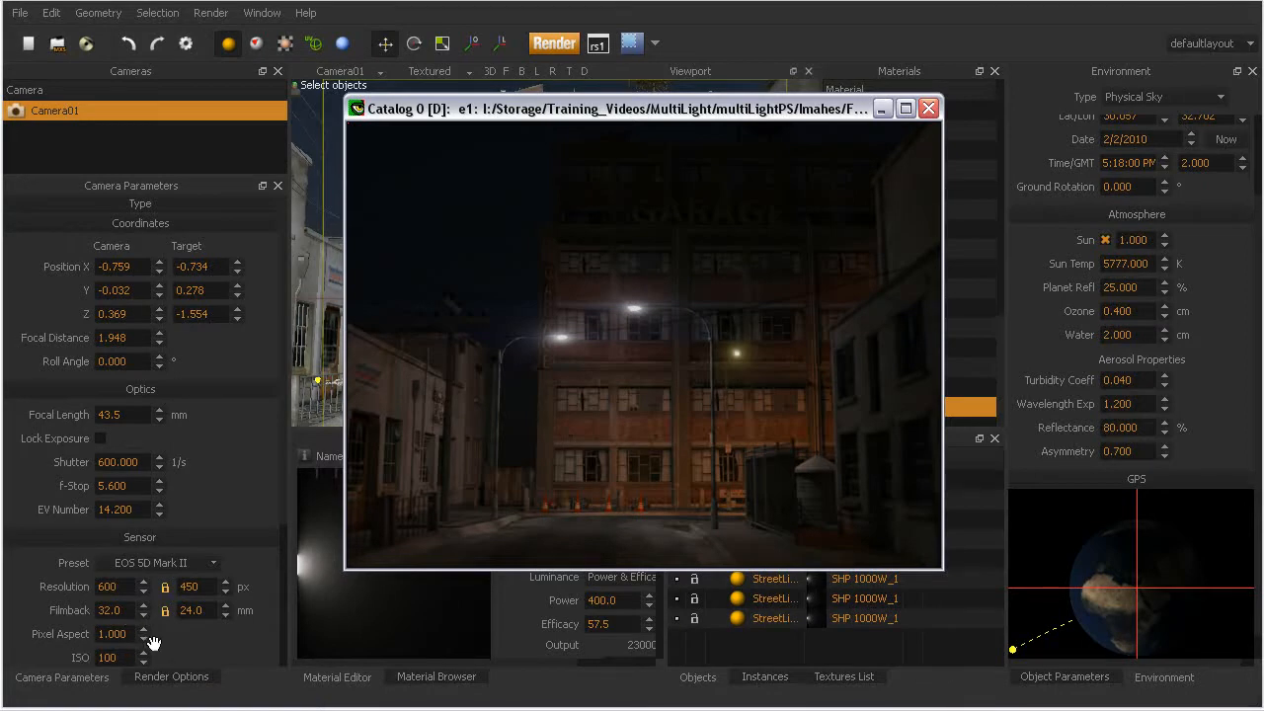
{"action": "left_click", "coordinate": [195, 653]}
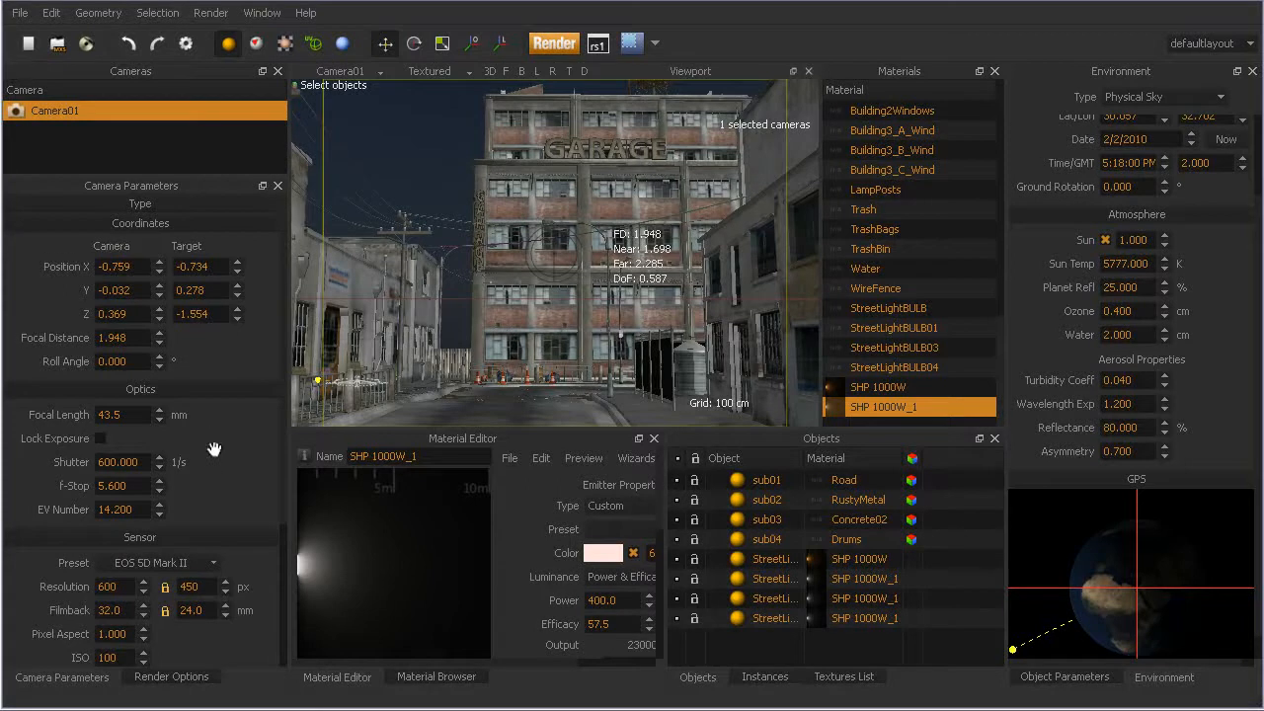
{"action": "scroll", "coordinate": [214, 435], "scroll_direction": "down", "scroll_amount": 1}
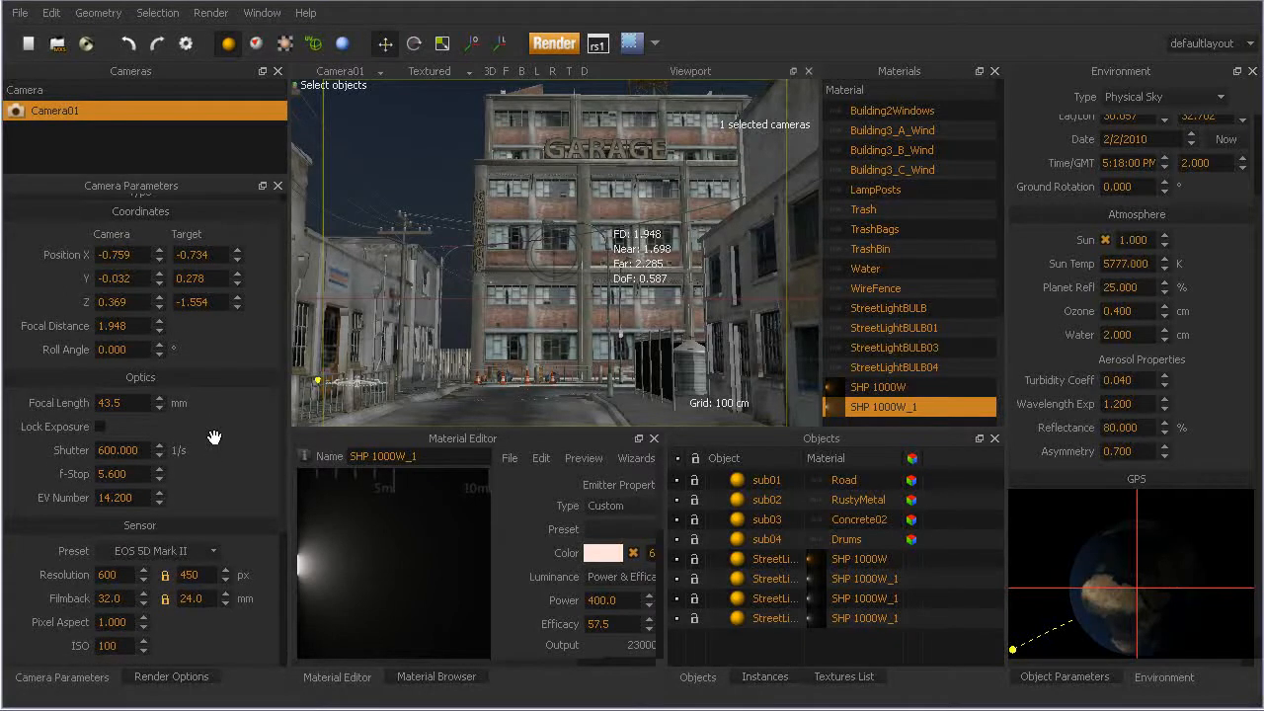
{"action": "scroll", "coordinate": [224, 430], "scroll_direction": "up", "scroll_amount": 1}
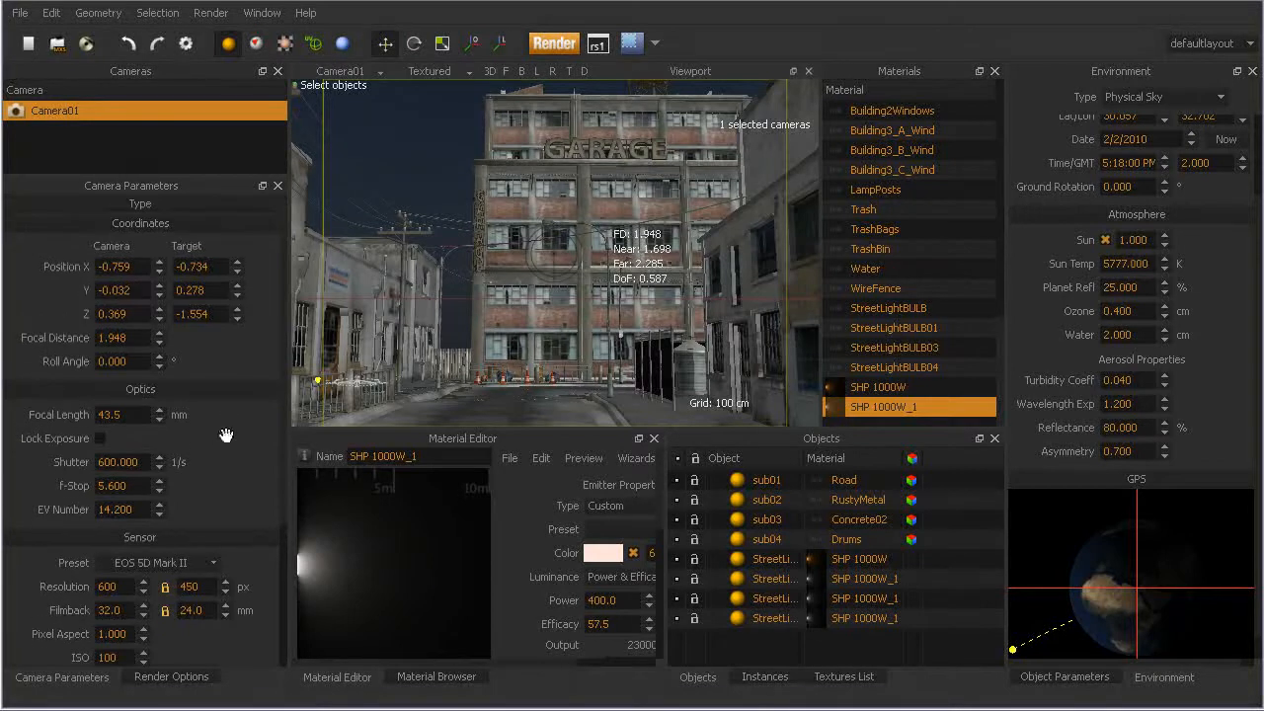
Review the Render Options, from the Multilight and output settings to the channels, tone mapping, Simulens and caustics settings.
{"action": "left_click", "coordinate": [168, 677]}
{"action": "scroll", "coordinate": [39, 435], "scroll_direction": "down", "scroll_amount": 4}
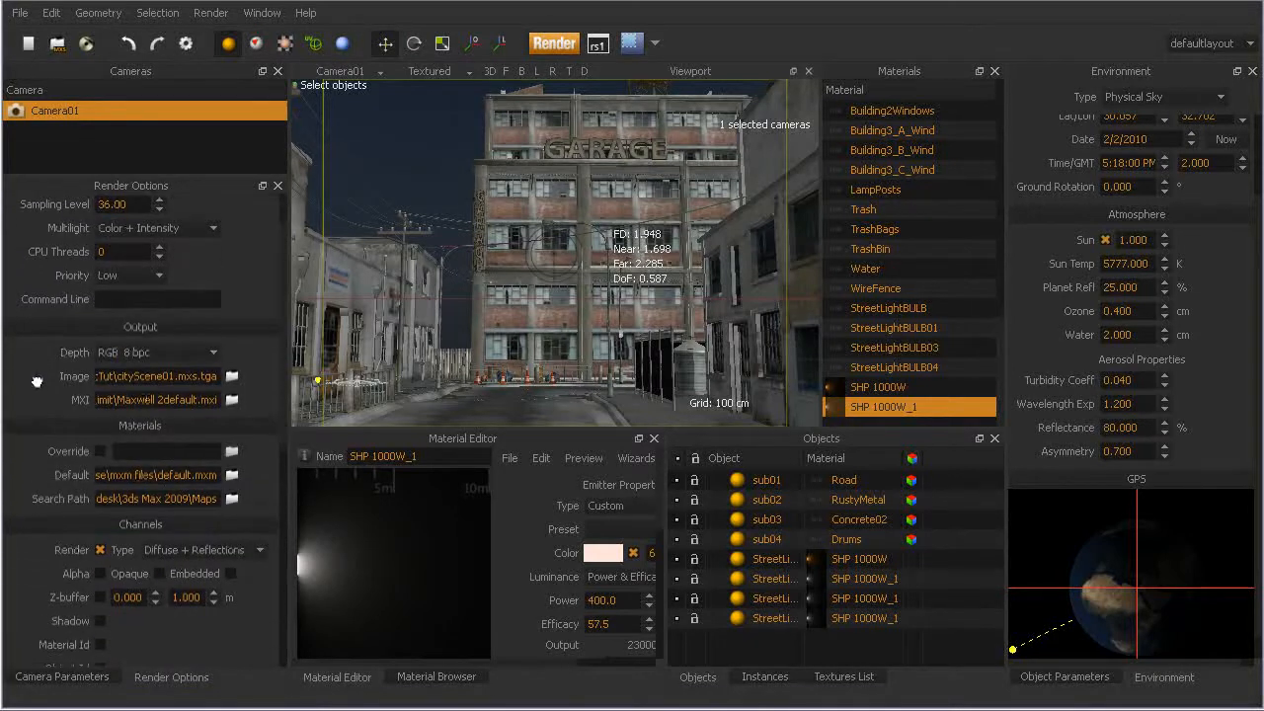
{"action": "scroll", "coordinate": [38, 367], "scroll_direction": "up", "scroll_amount": 4}
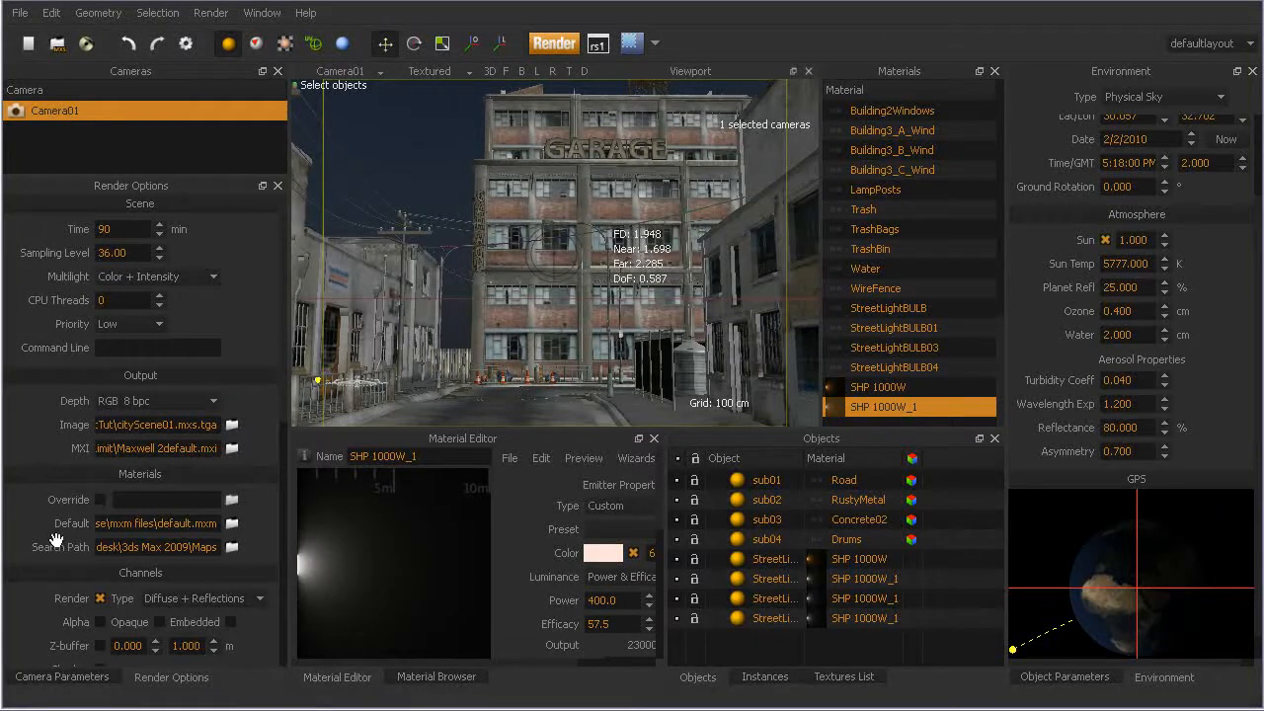
{"action": "scroll", "coordinate": [59, 445], "scroll_direction": "down", "scroll_amount": 6}
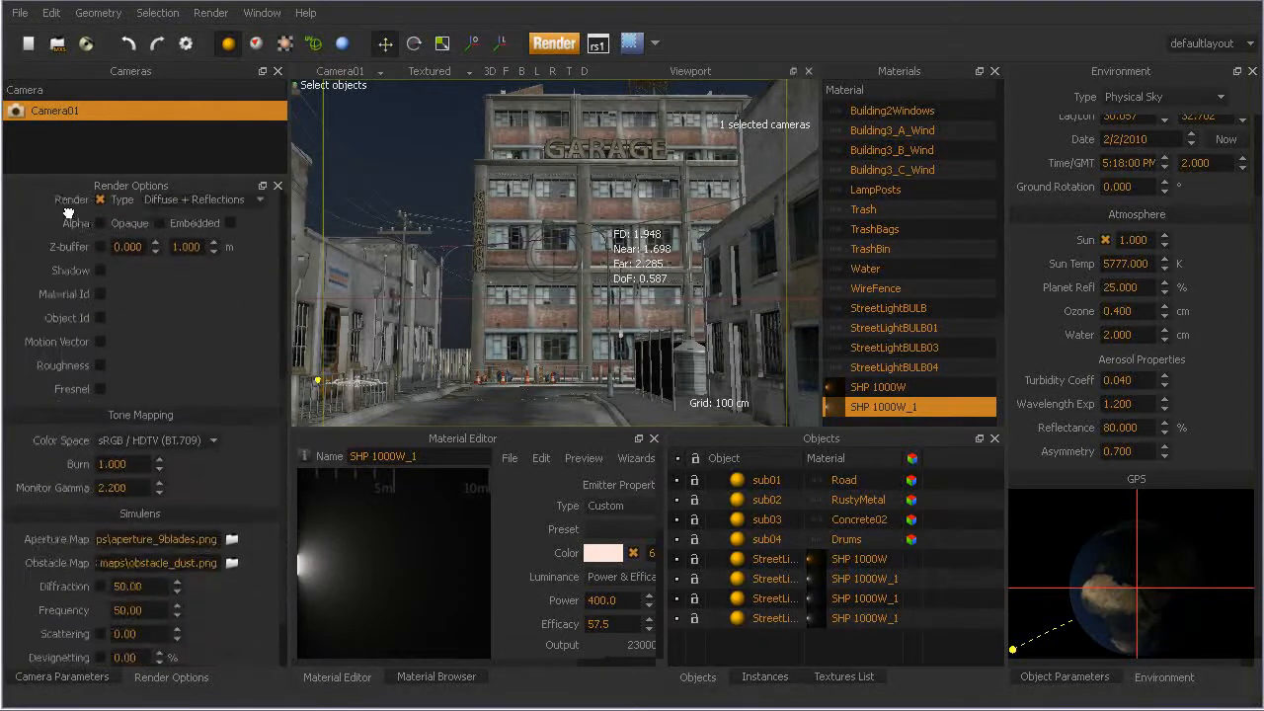
{"action": "scroll", "coordinate": [20, 593], "scroll_direction": "down", "scroll_amount": 3}
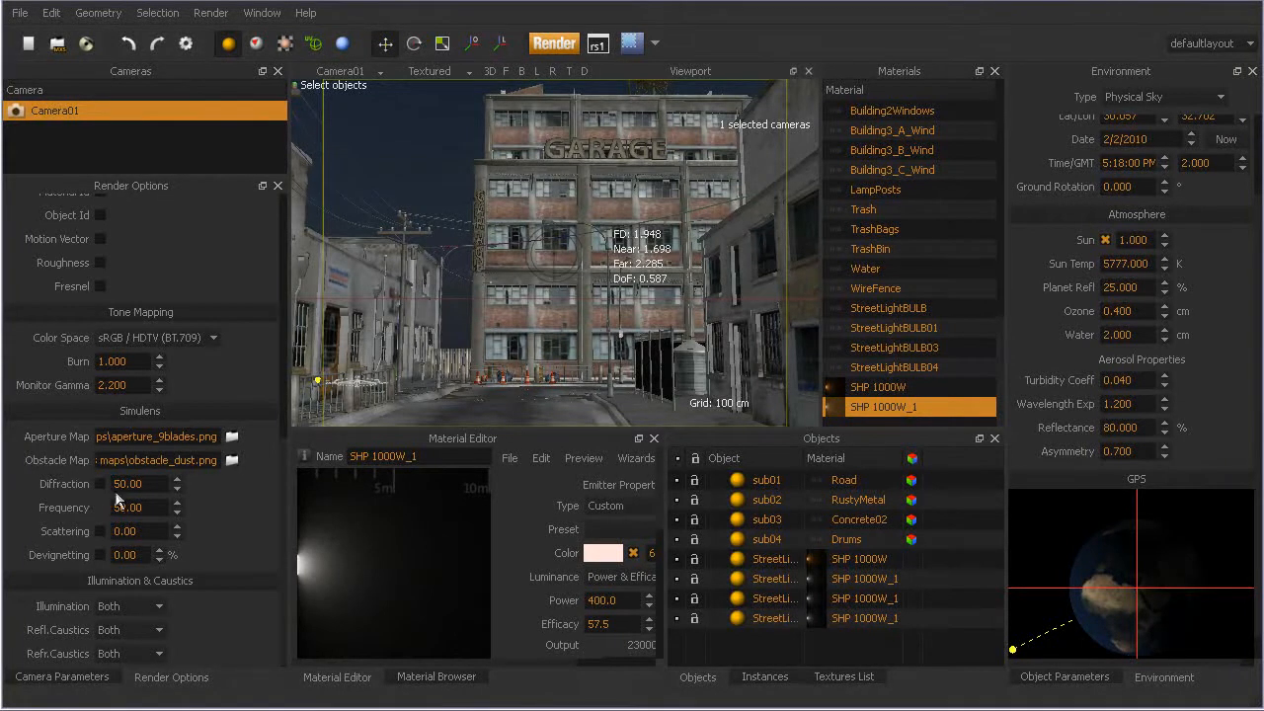
Review the available Simulens obstacle and aperture maps, keeping obstacle_dust and aperture_9blades.
{"action": "left_click", "coordinate": [232, 460]}
{"action": "left_click_drag", "start_coordinate": [41, 22], "coordinate": [492, 144]}
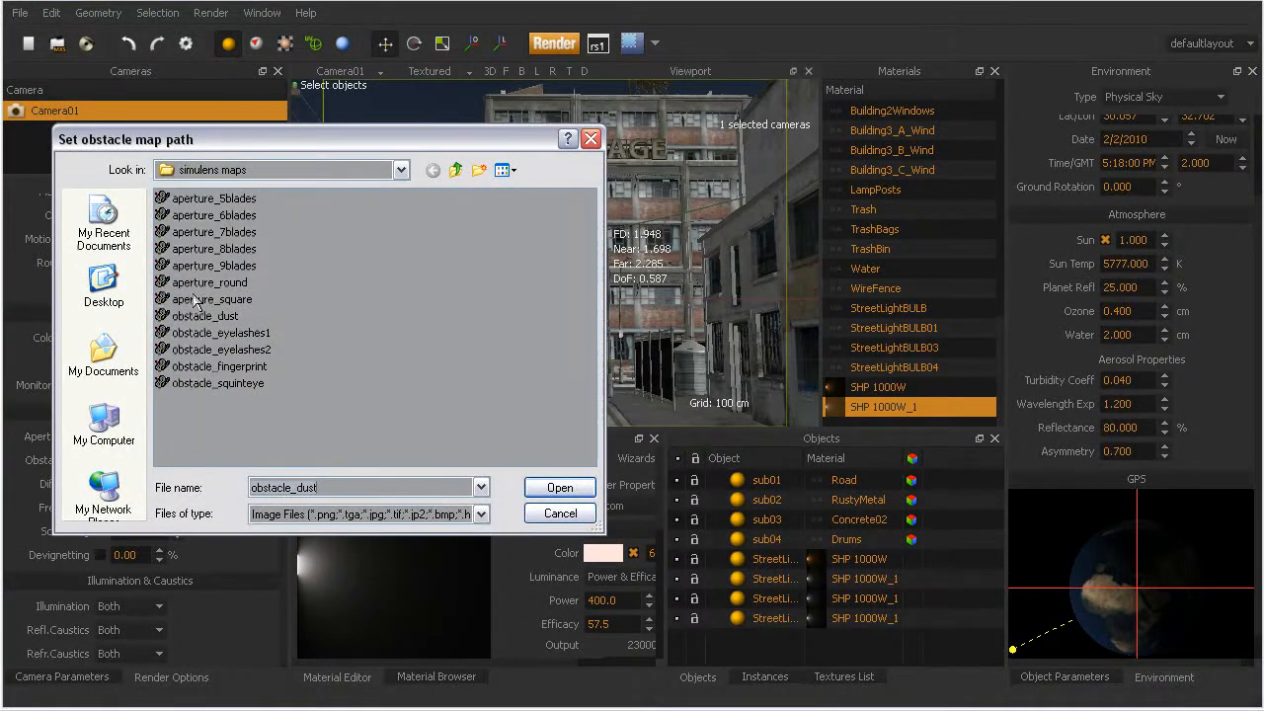
{"action": "left_click", "coordinate": [560, 487]}
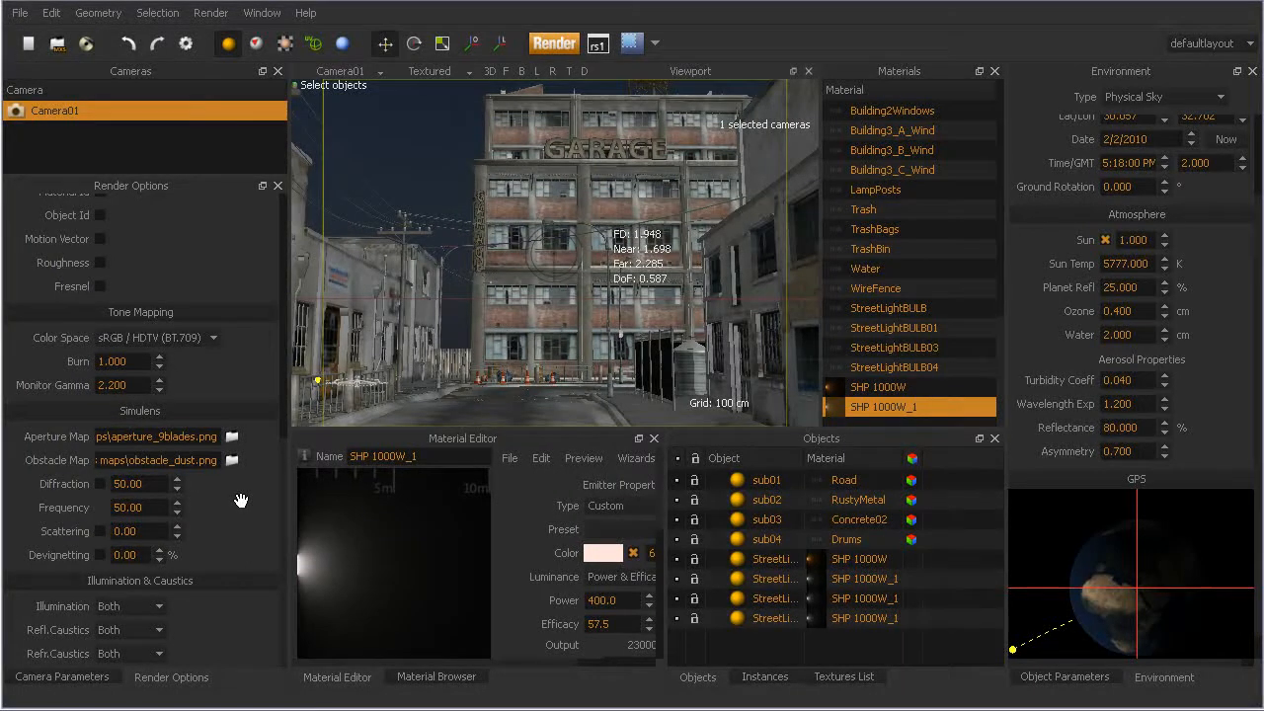
{"action": "key", "text": "alt+Tab"}
{"action": "left_click", "coordinate": [234, 436]}
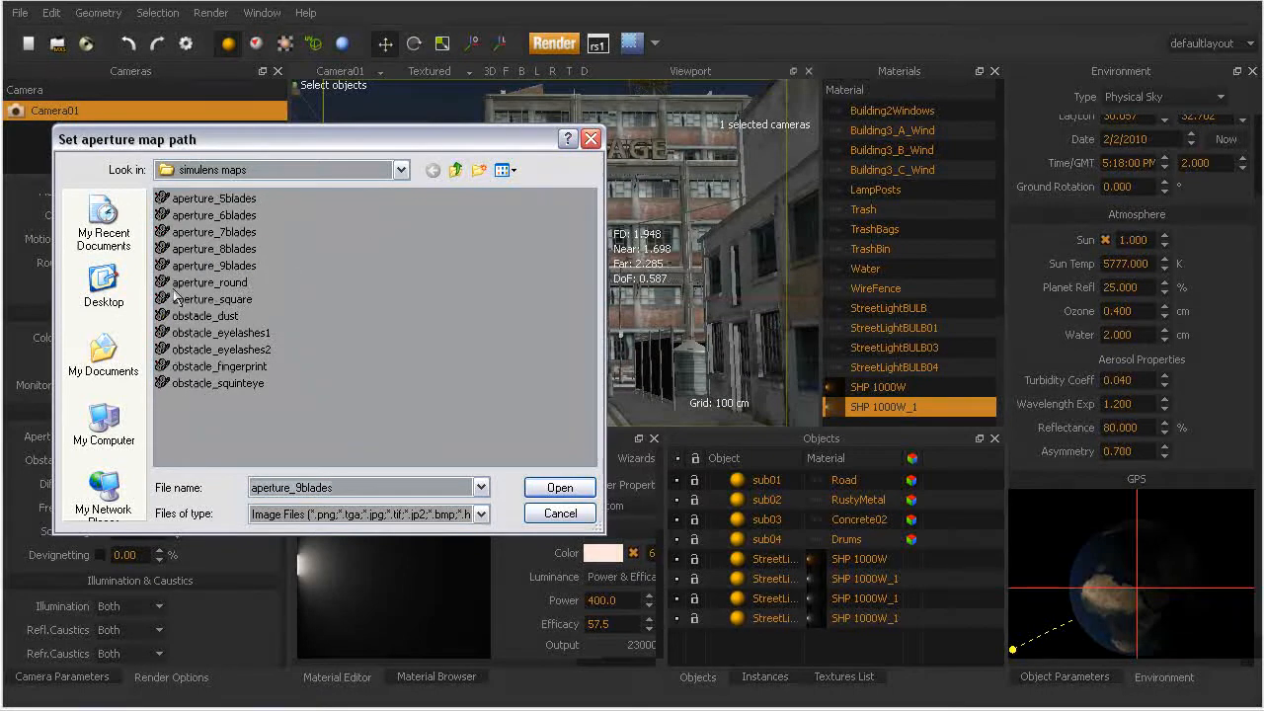
{"action": "left_click", "coordinate": [560, 487]}
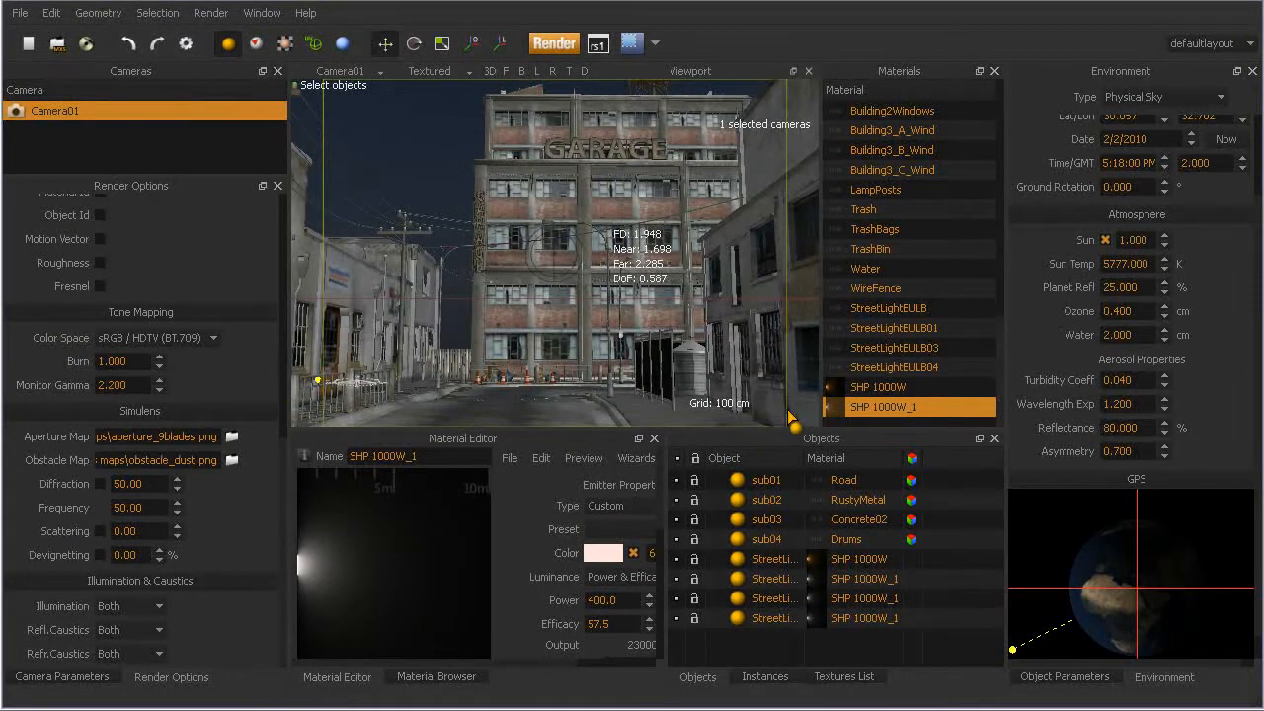
Review the Render Options from Simulens back to the Scene settings, and compare the night renders in the image viewer.
{"action": "scroll", "coordinate": [233, 537], "scroll_direction": "up", "scroll_amount": 1}
{"action": "scroll", "coordinate": [233, 538], "scroll_direction": "down", "scroll_amount": 1}
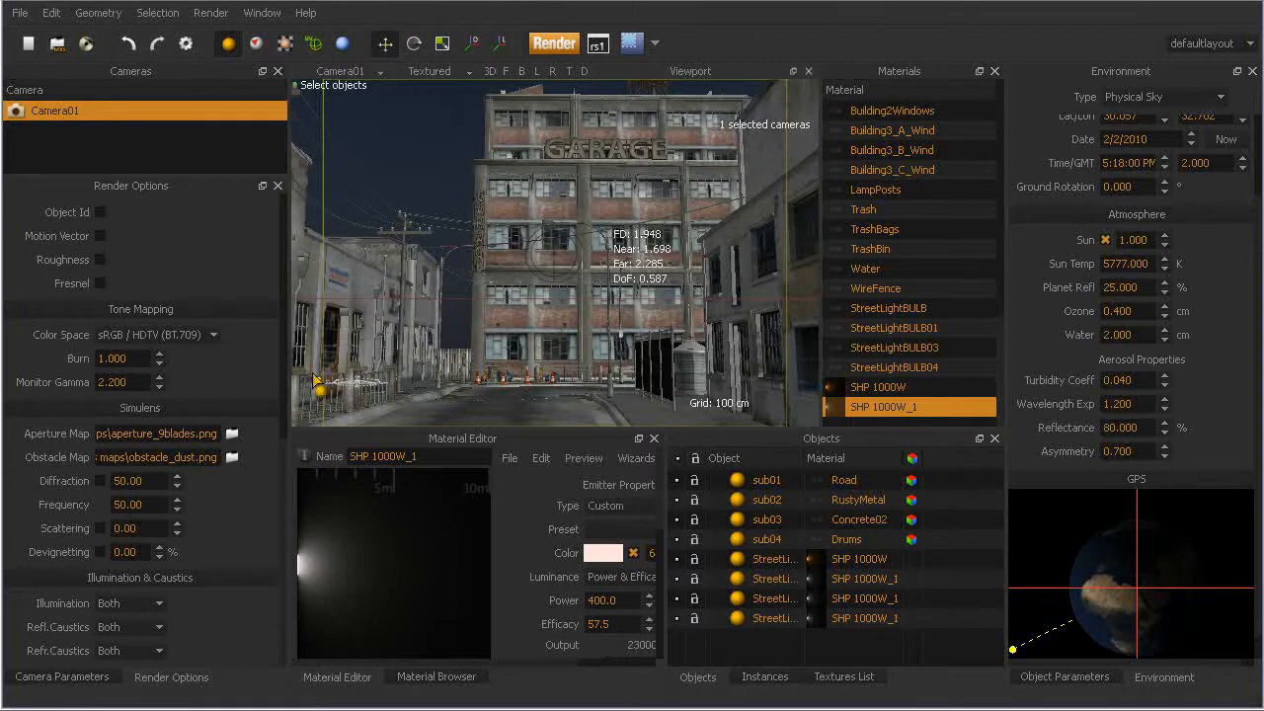
{"action": "left_click_drag", "start_coordinate": [198, 218], "coordinate": [211, 649]}
{"action": "left_click_drag", "start_coordinate": [39, 366], "coordinate": [59, 514]}
{"action": "left_click_drag", "start_coordinate": [224, 312], "coordinate": [227, 220]}
{"action": "left_click_drag", "start_coordinate": [26, 351], "coordinate": [51, 441]}
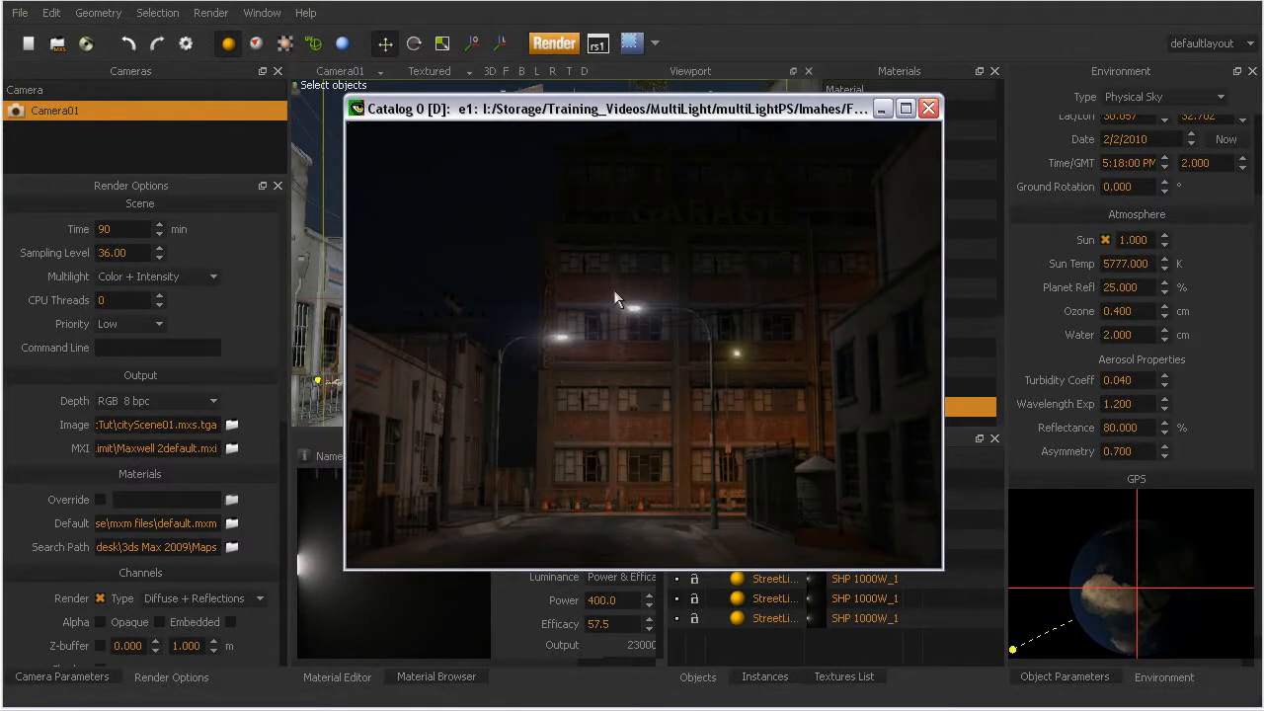
{"action": "key", "text": "Left"}
{"action": "key", "text": "Right"}
{"action": "left_click", "coordinate": [505, 10]}
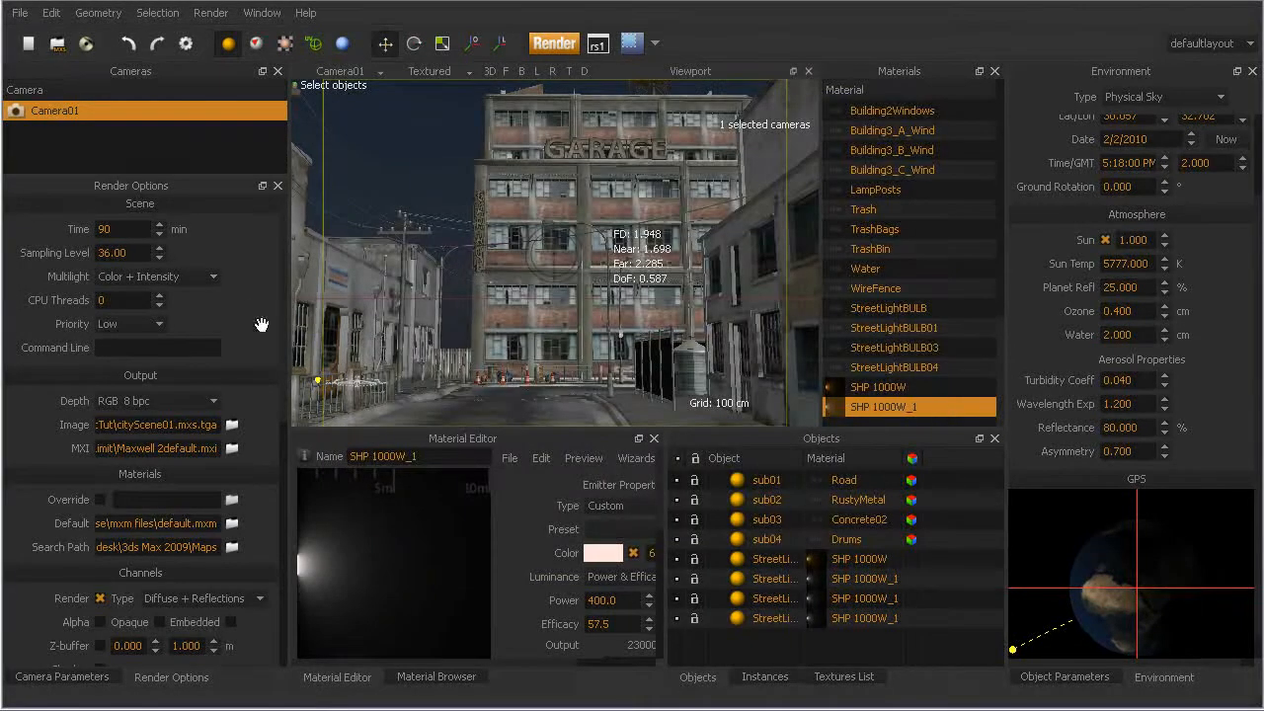
Set Multilight to Color + Intensity and start the render in Maxwell Render, overwriting the existing cityScene01 image.
{"action": "left_click", "coordinate": [213, 278]}
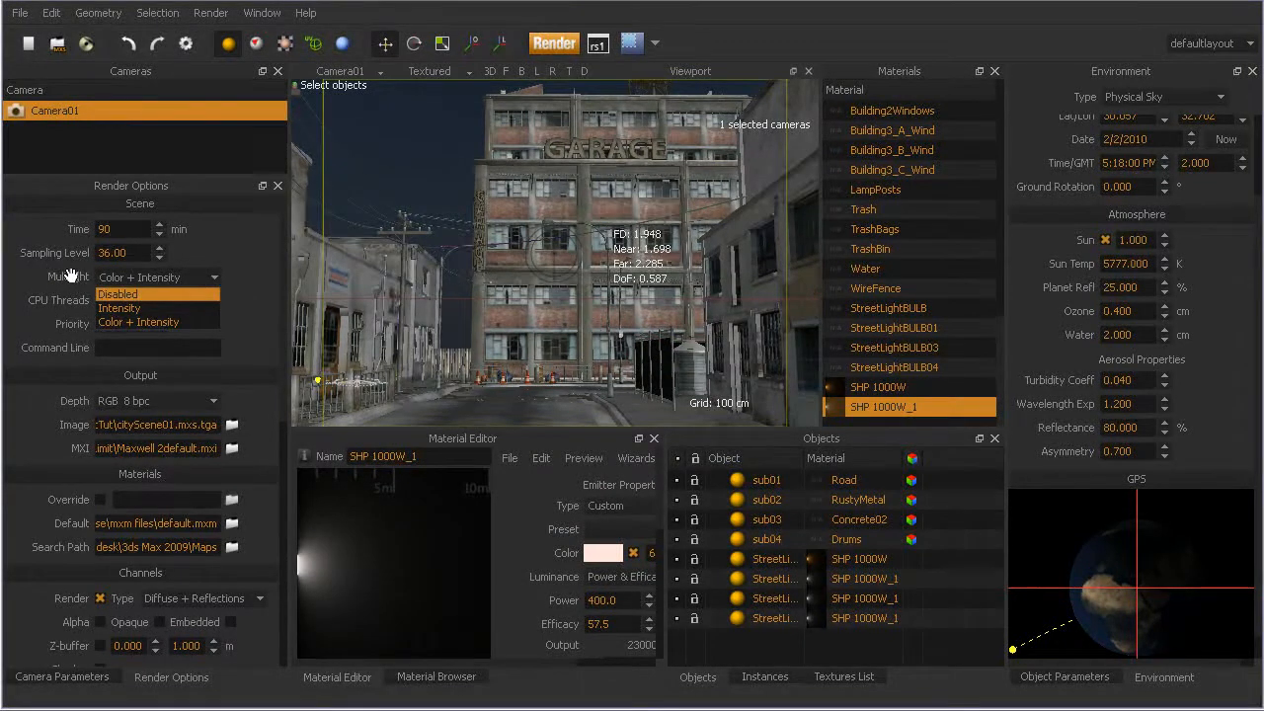
{"action": "left_click", "coordinate": [161, 324]}
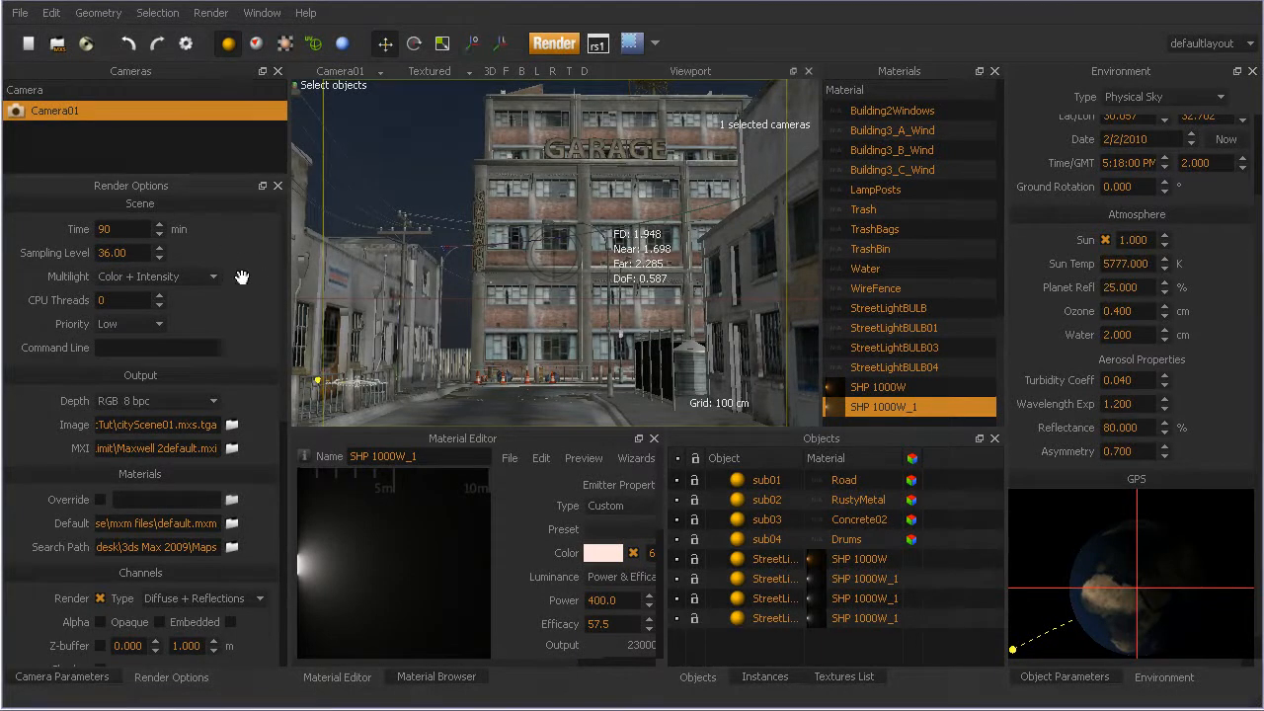
{"action": "left_click", "coordinate": [544, 43]}
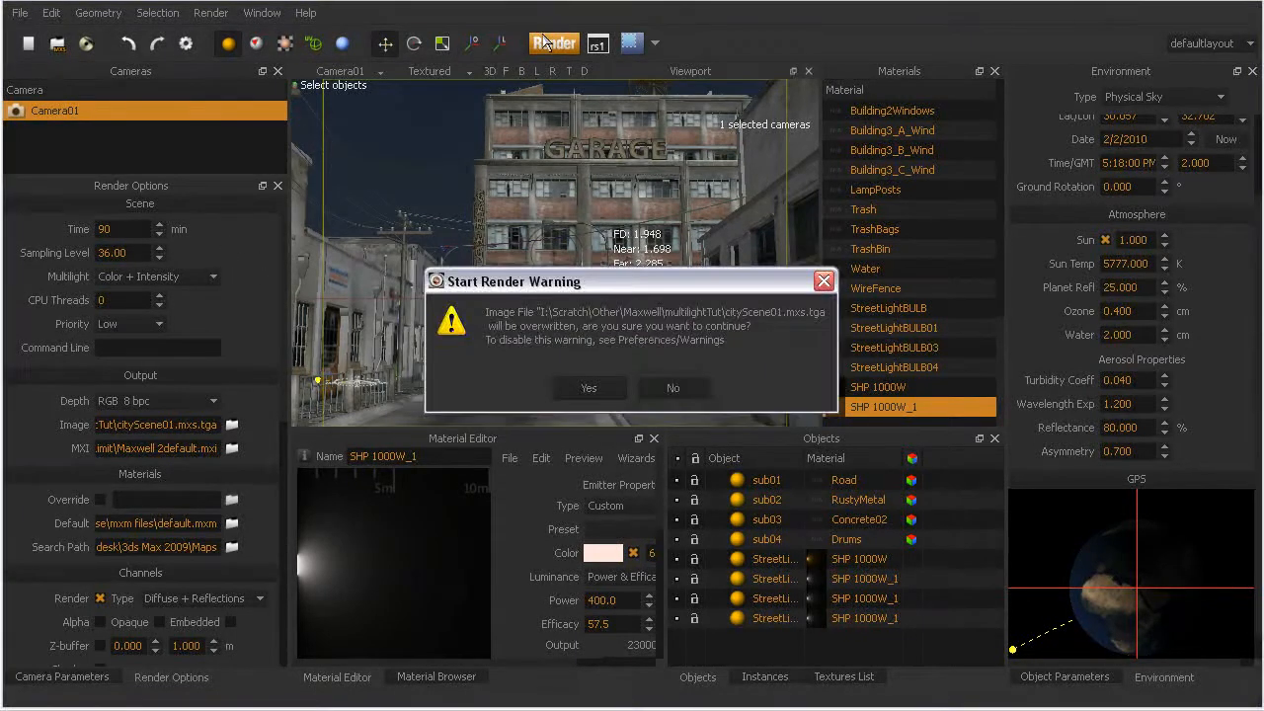
{"action": "left_click", "coordinate": [583, 389]}
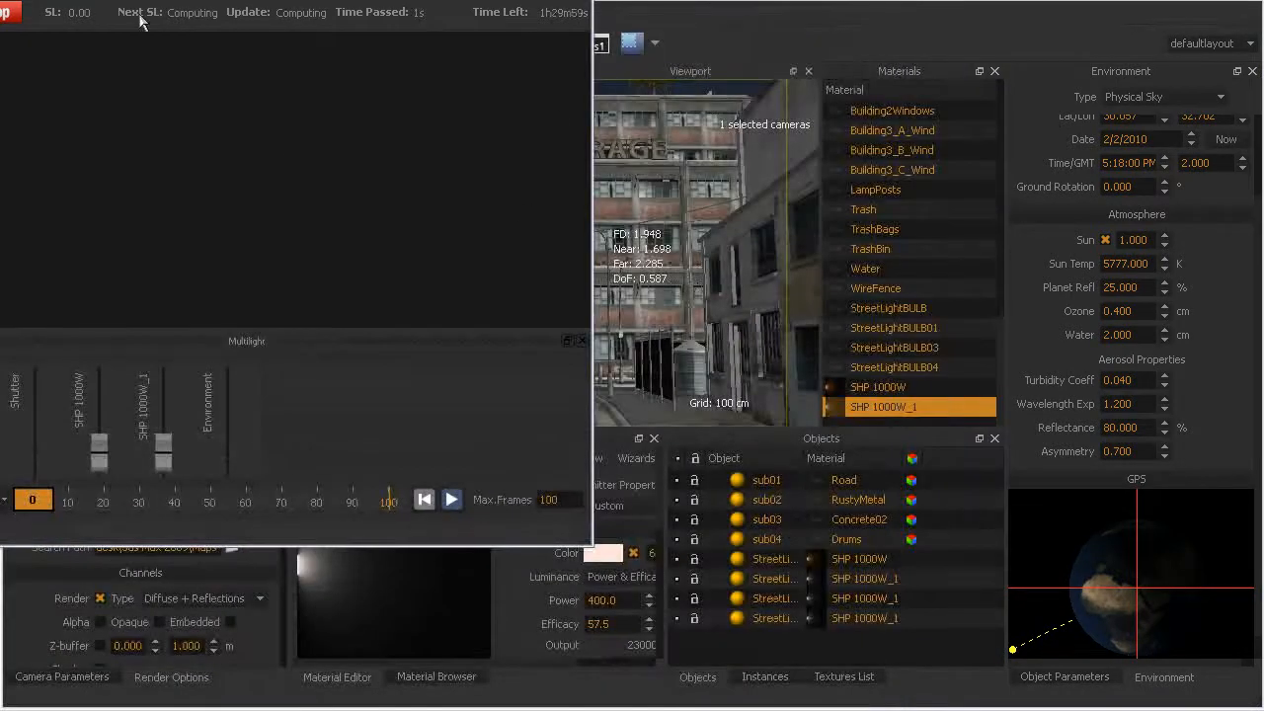
{"action": "left_click_drag", "start_coordinate": [131, 2], "coordinate": [488, 18]}
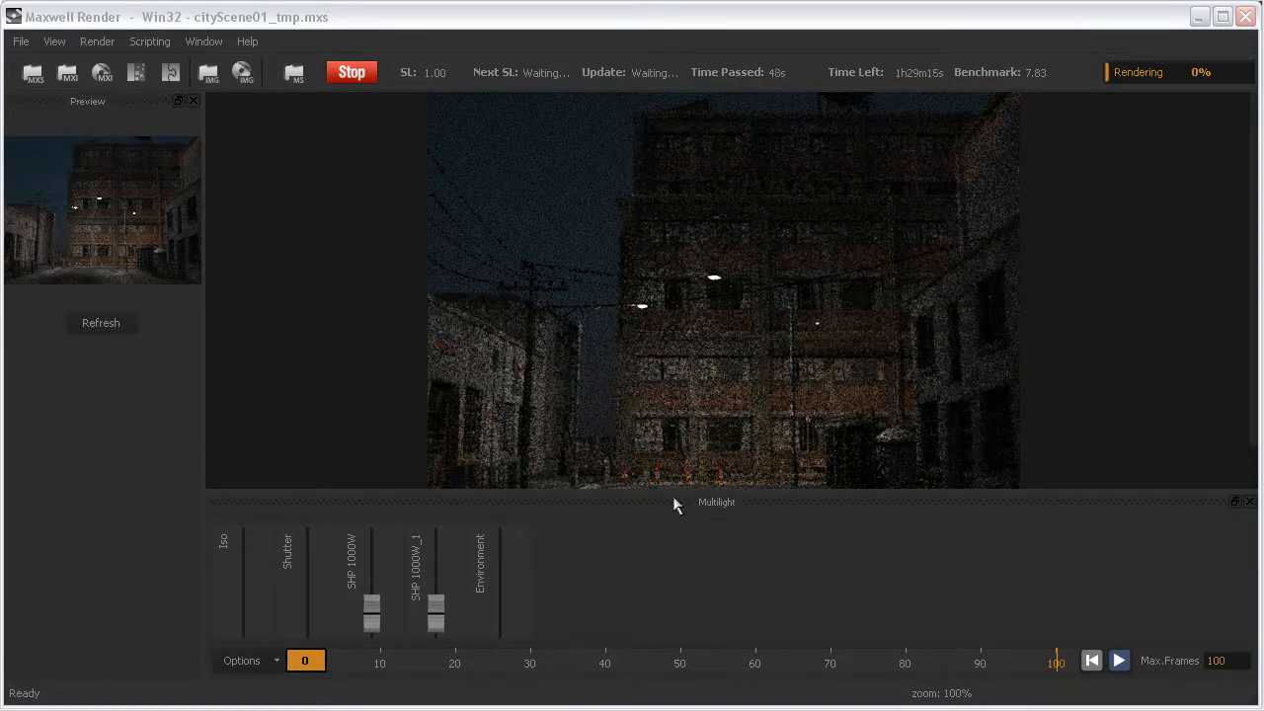
Stop the render and enlarge the Multilight area to show all its sliders and values below the whole image.
{"action": "left_click_drag", "start_coordinate": [678, 491], "coordinate": [679, 393]}
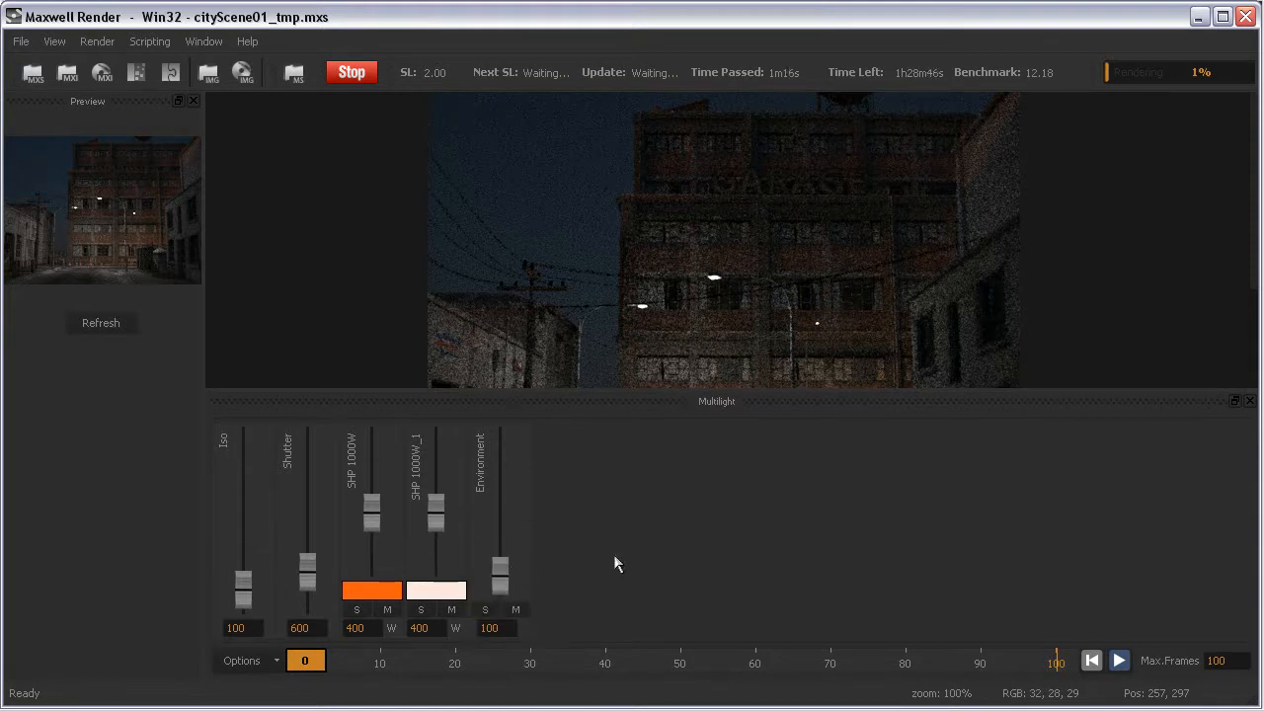
{"action": "left_click_drag", "start_coordinate": [617, 394], "coordinate": [643, 543]}
{"action": "left_click", "coordinate": [365, 77]}
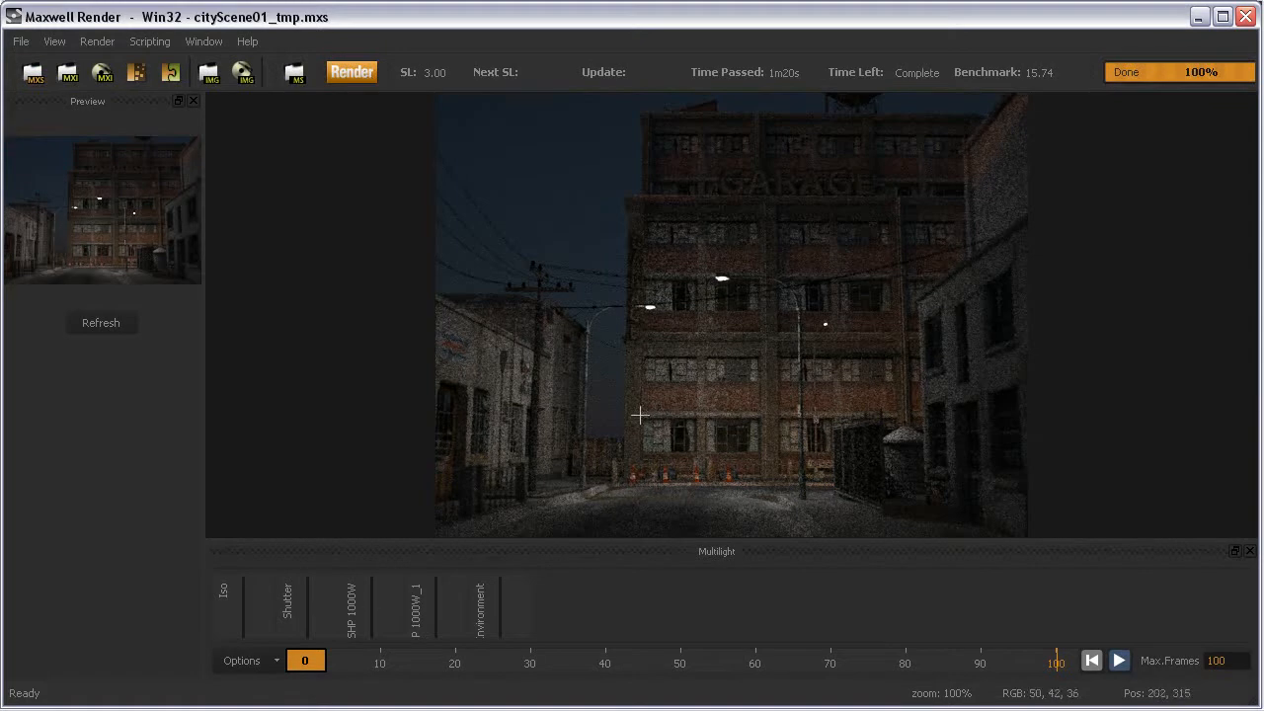
{"action": "left_click_drag", "start_coordinate": [666, 549], "coordinate": [654, 457]}
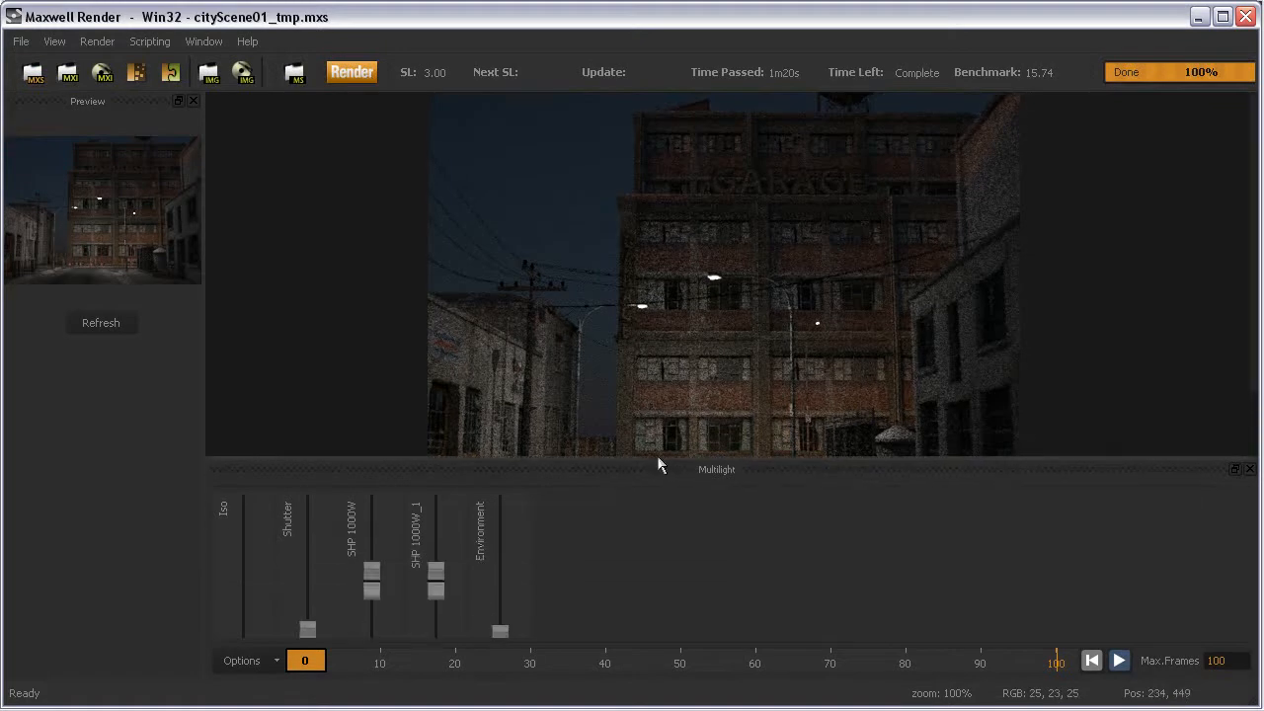
{"action": "left_click_drag", "start_coordinate": [300, 465], "coordinate": [319, 319]}
{"action": "scroll", "coordinate": [565, 243], "scroll_direction": "down", "scroll_amount": 4}
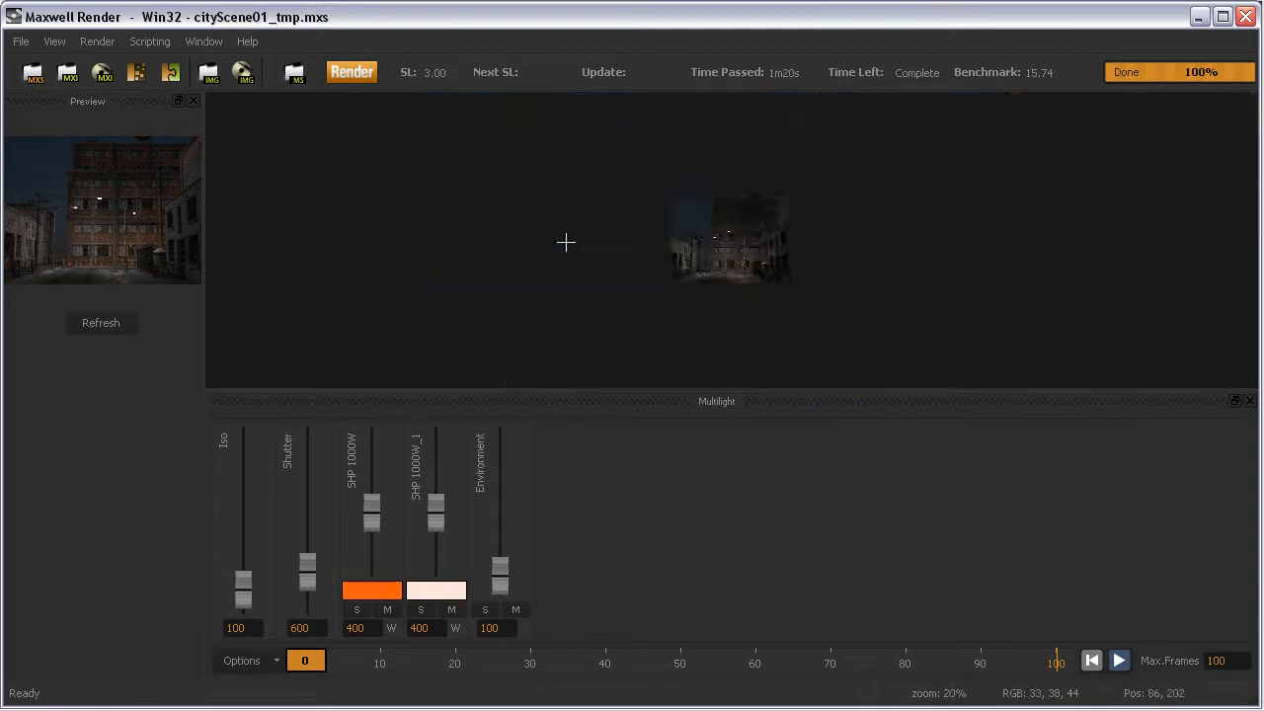
{"action": "scroll", "coordinate": [565, 243], "scroll_direction": "up", "scroll_amount": 3}
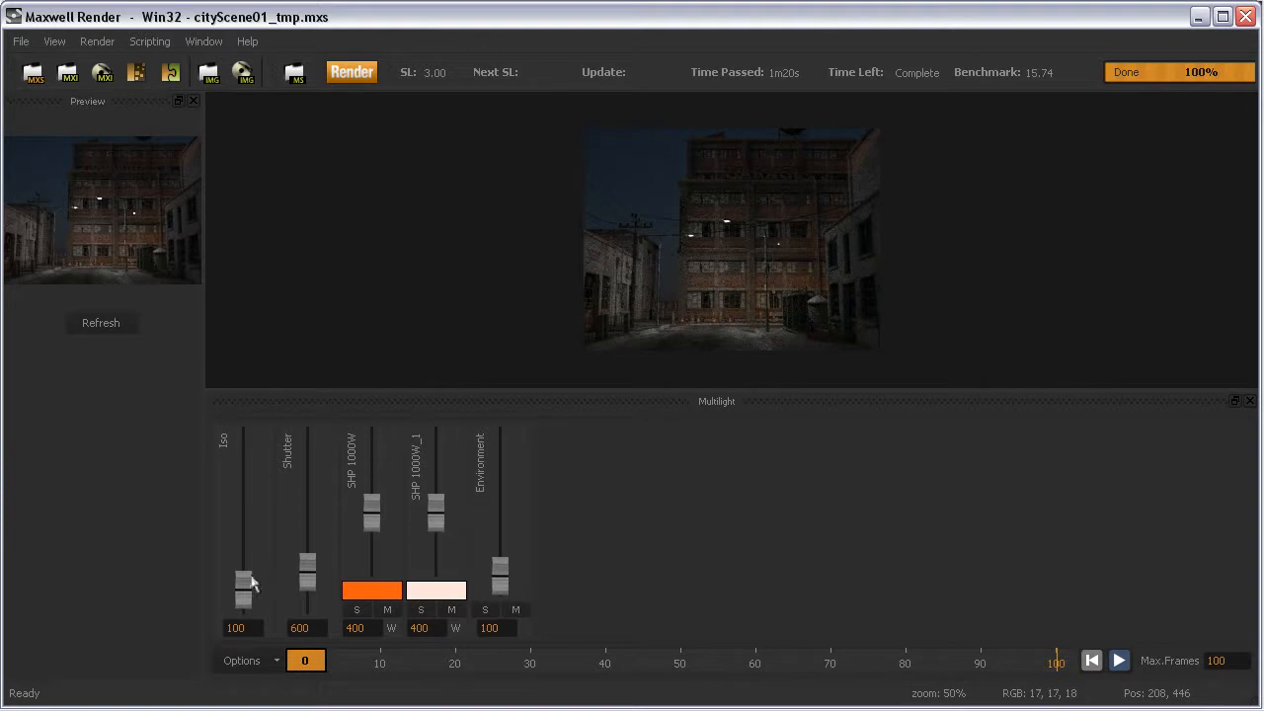
Set the Multilight ISO to 170 and raise the SHP 1000W and SHP 1000W_1 emitters to 1000 W, refreshing the render.
{"action": "left_click_drag", "start_coordinate": [246, 583], "coordinate": [244, 538]}
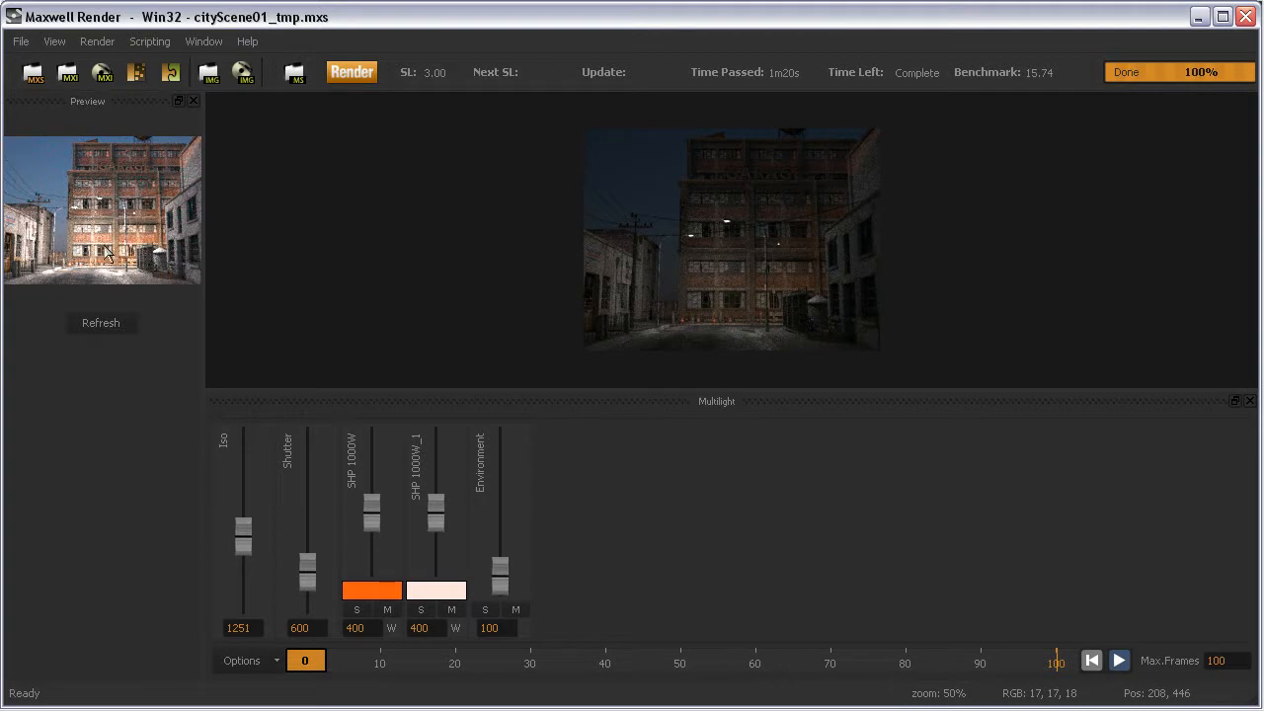
{"action": "left_click_drag", "start_coordinate": [244, 544], "coordinate": [234, 596]}
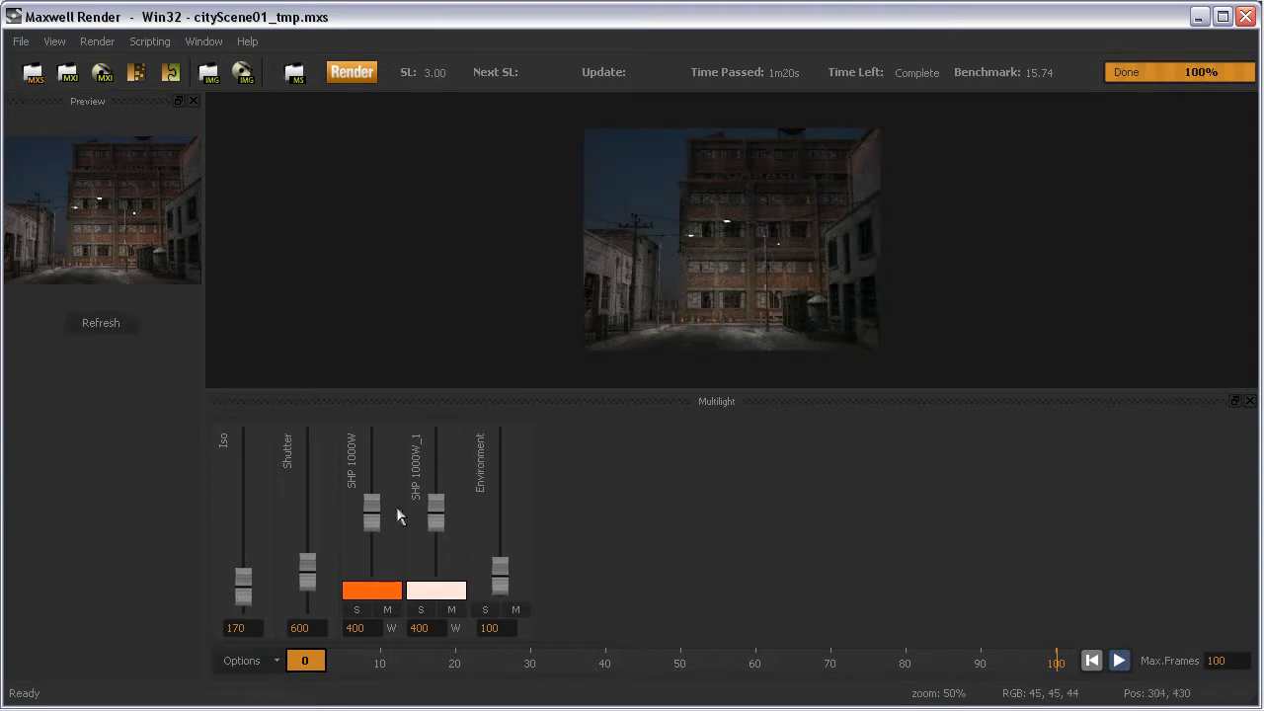
{"action": "left_click_drag", "start_coordinate": [374, 522], "coordinate": [383, 446]}
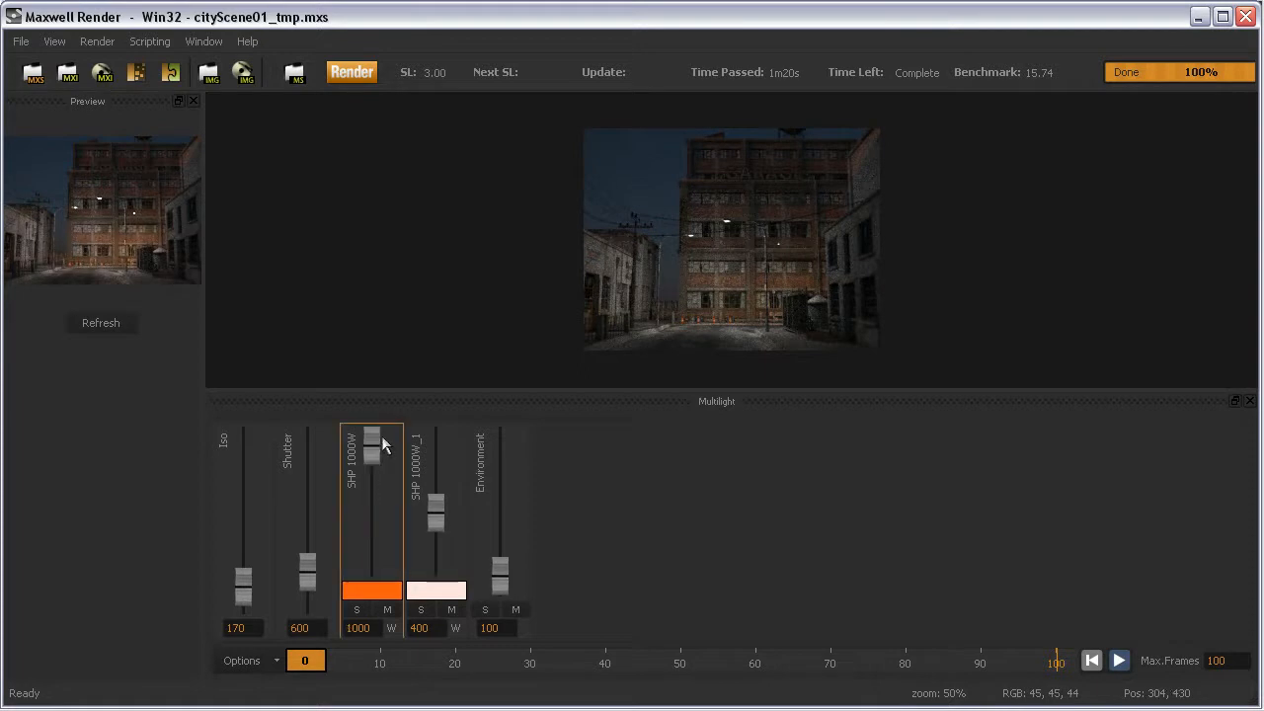
{"action": "left_click", "coordinate": [104, 323]}
{"action": "left_click_drag", "start_coordinate": [436, 514], "coordinate": [428, 413]}
{"action": "left_click", "coordinate": [111, 330]}
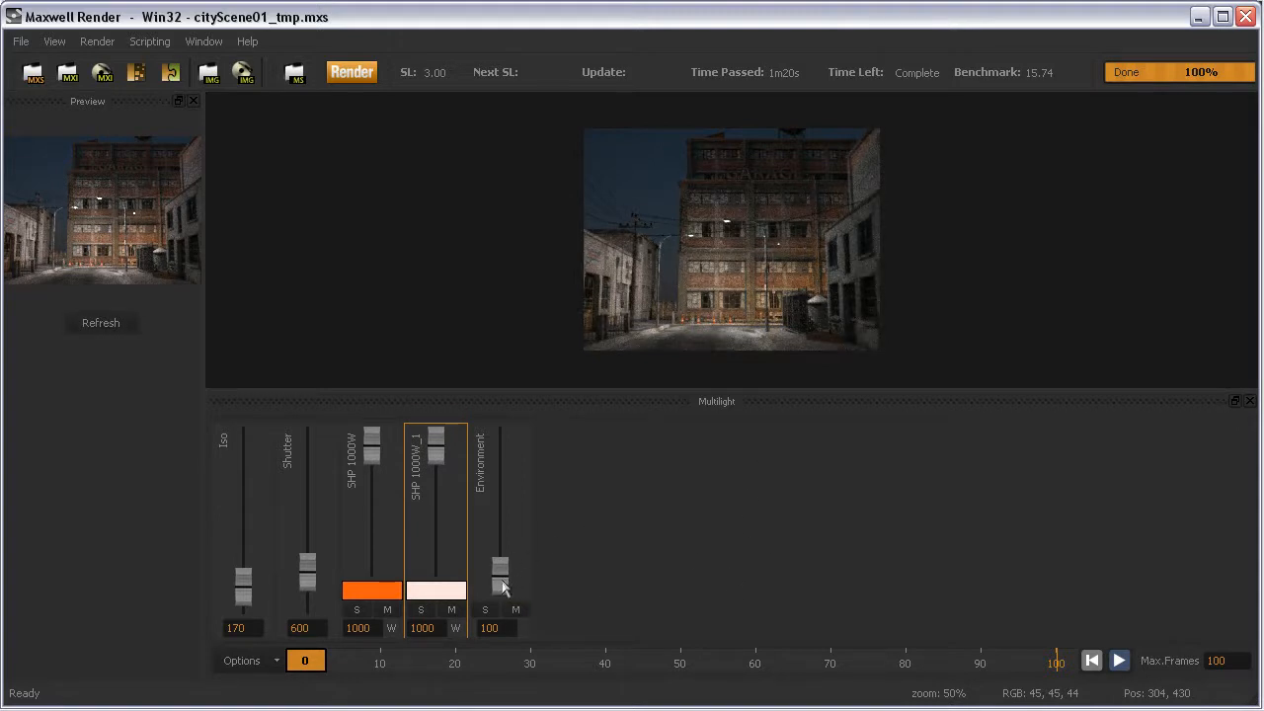
Try Environment intensities of 7444, 2632 and 100 on the garage scene.
{"action": "left_click_drag", "start_coordinate": [501, 579], "coordinate": [484, 484]}
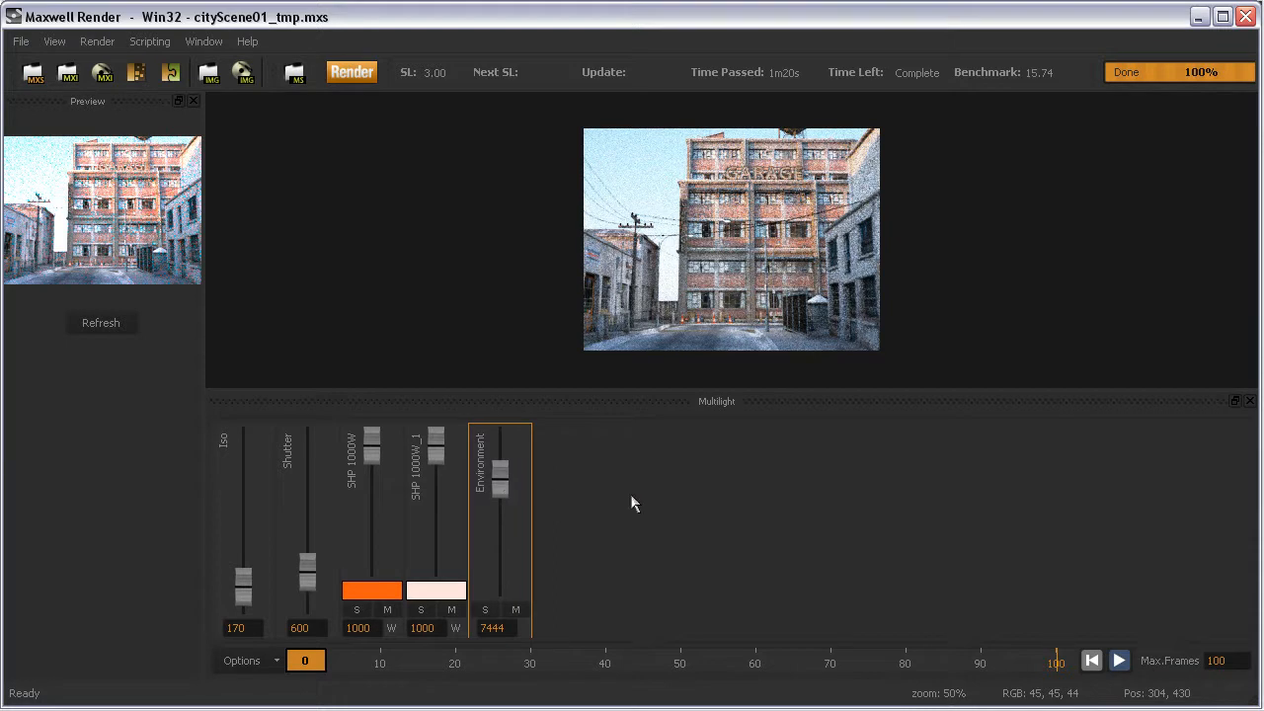
{"action": "left_click_drag", "start_coordinate": [498, 487], "coordinate": [479, 549]}
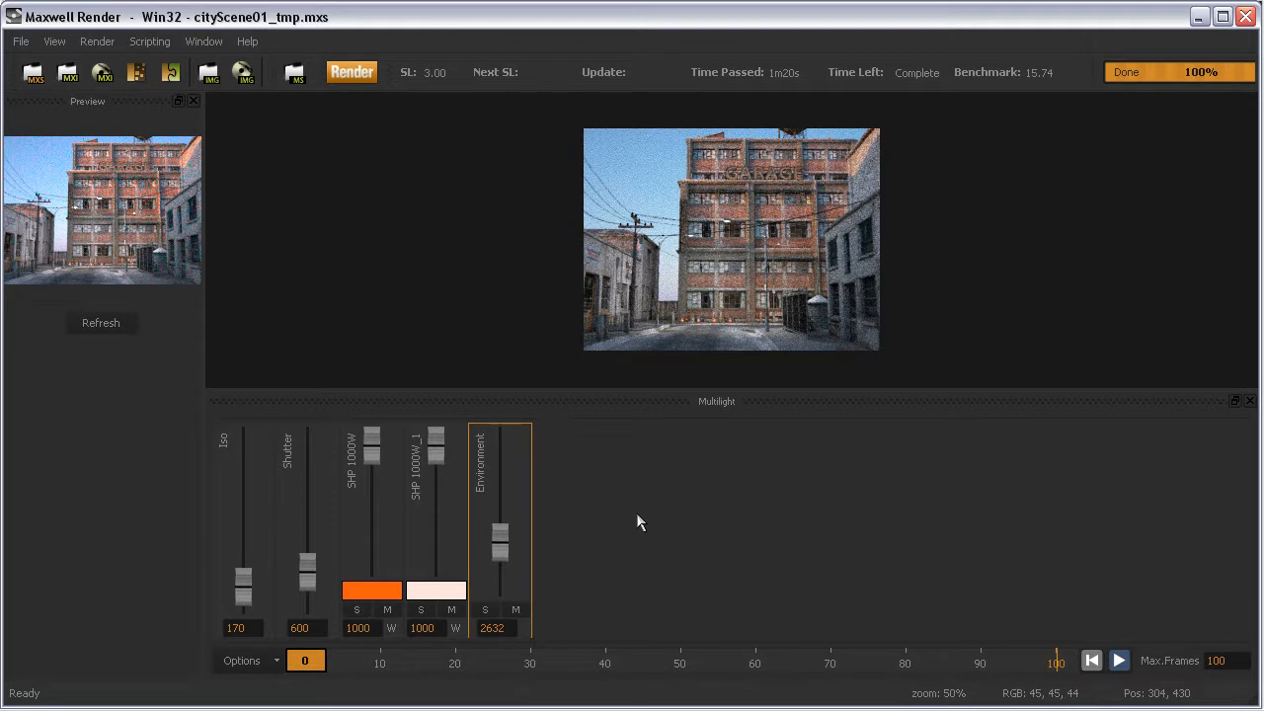
{"action": "left_click", "coordinate": [506, 627]}
{"action": "double_click", "coordinate": [507, 628]}
{"action": "type", "text": "100"}
{"action": "key", "text": "Return"}
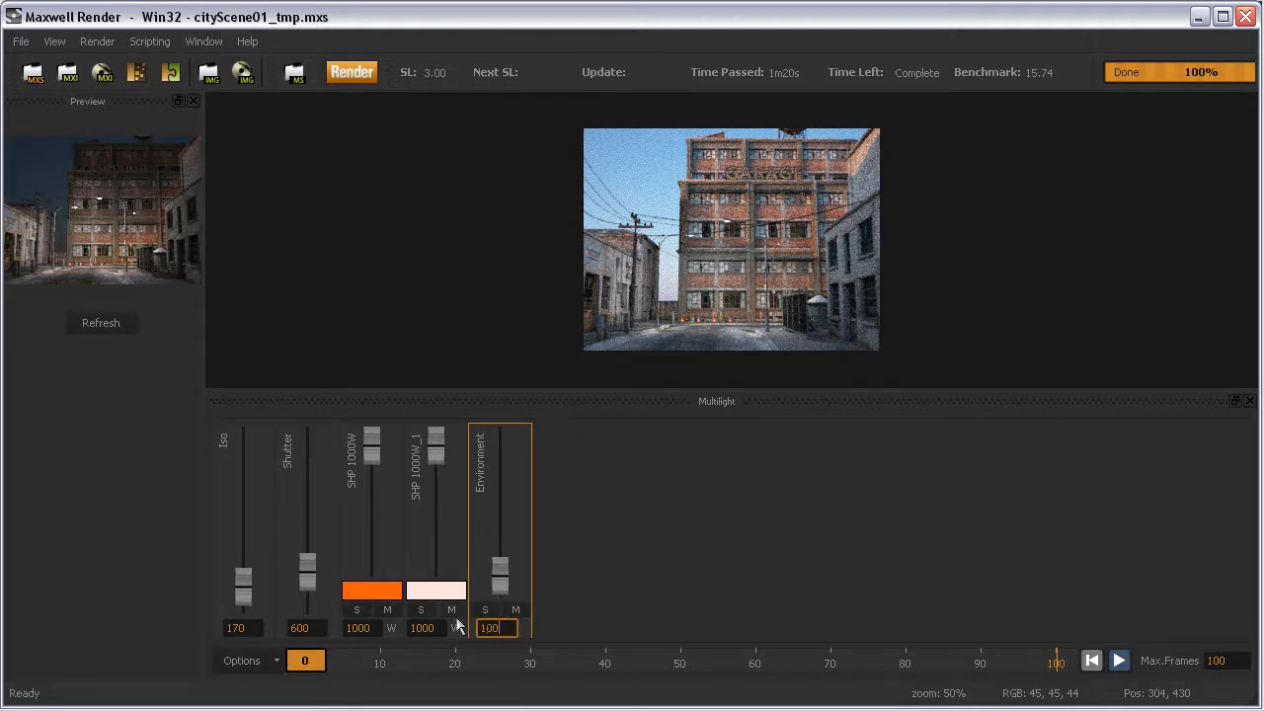
Set the Environment intensity to 15 for a night look and refresh the render.
{"action": "left_click_drag", "start_coordinate": [500, 628], "coordinate": [474, 628]}
{"action": "type", "text": "15"}
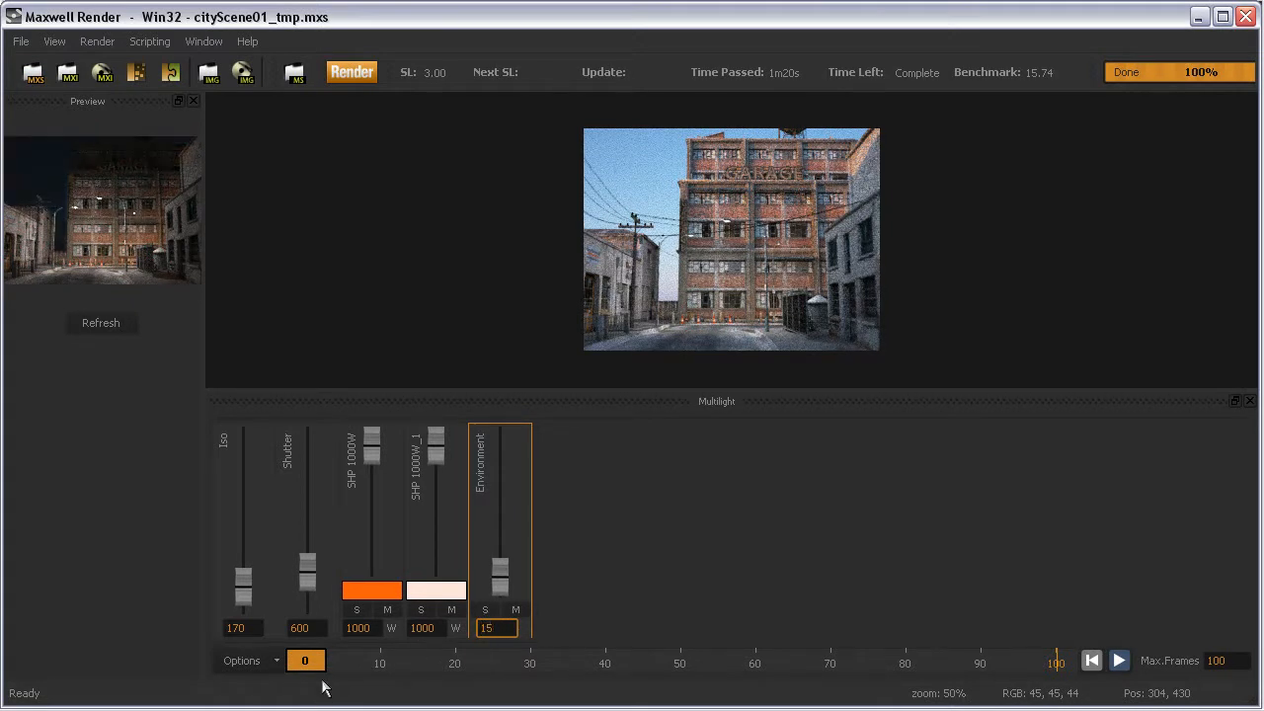
{"action": "left_click", "coordinate": [85, 322]}
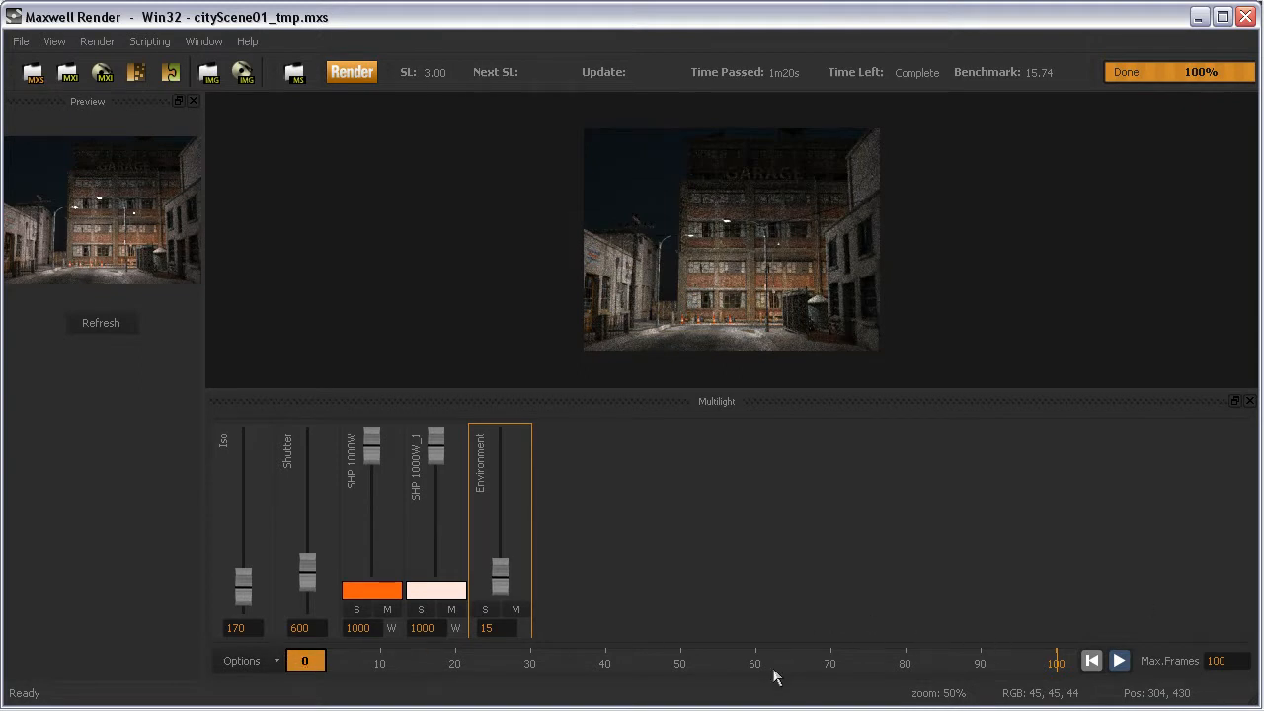
Animate the Environment intensity by keyframing frame 0 and setting it to 16 at frame 20.
{"action": "left_click", "coordinate": [275, 662]}
{"action": "left_click", "coordinate": [361, 690]}
{"action": "right_click", "coordinate": [330, 661]}
{"action": "left_click", "coordinate": [346, 707]}
{"action": "mouse_move", "coordinate": [318, 660]}
{"action": "left_mouse_down"}
{"action": "mouse_move", "coordinate": [350, 650]}
{"action": "mouse_move", "coordinate": [324, 666]}
{"action": "mouse_move", "coordinate": [381, 669]}
{"action": "mouse_move", "coordinate": [365, 685]}
{"action": "mouse_move", "coordinate": [470, 700]}
{"action": "mouse_move", "coordinate": [460, 694]}
{"action": "mouse_move", "coordinate": [510, 668]}
{"action": "mouse_move", "coordinate": [465, 680]}
{"action": "left_mouse_up"}
{"action": "double_click", "coordinate": [489, 627]}
{"action": "type", "text": "16,"}
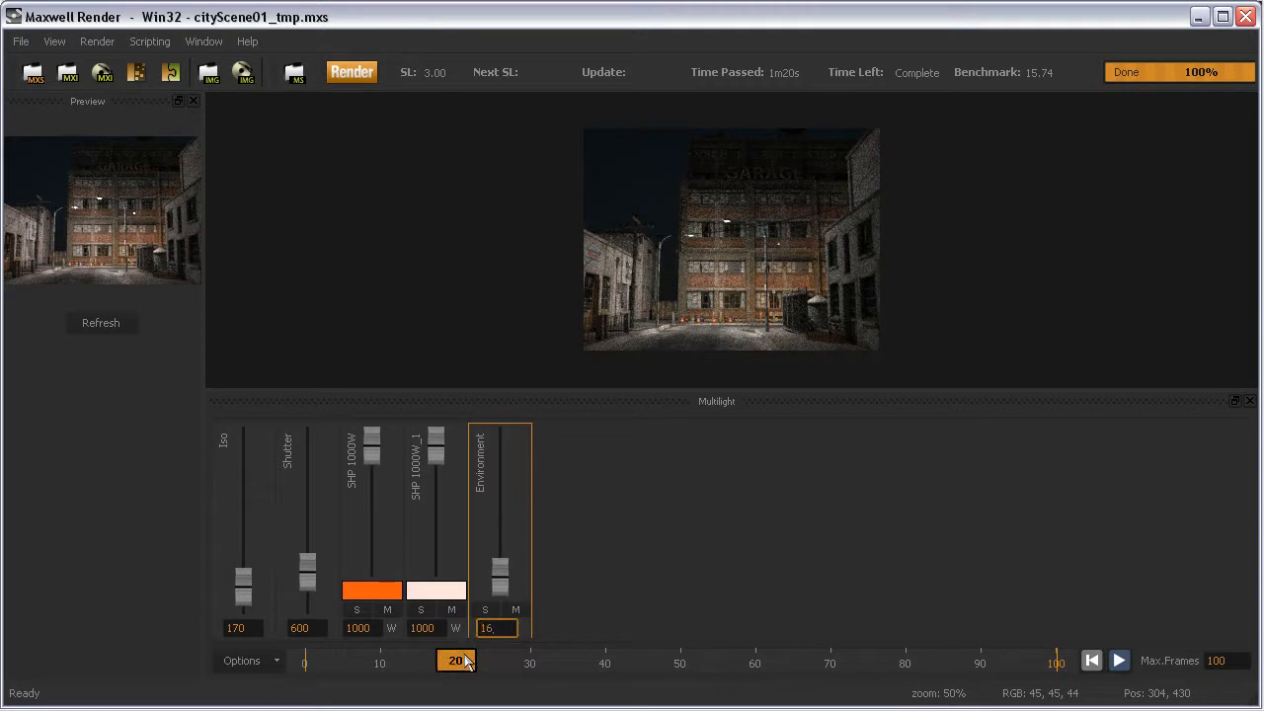
Raise the Environment intensity to 4887 at frame 70 for daylight.
{"action": "left_click_drag", "start_coordinate": [466, 661], "coordinate": [651, 663]}
{"action": "mouse_move", "coordinate": [652, 707]}
{"action": "left_mouse_down"}
{"action": "mouse_move", "coordinate": [779, 665]}
{"action": "mouse_move", "coordinate": [866, 668]}
{"action": "mouse_move", "coordinate": [836, 672]}
{"action": "left_mouse_up"}
{"action": "left_click", "coordinate": [494, 628]}
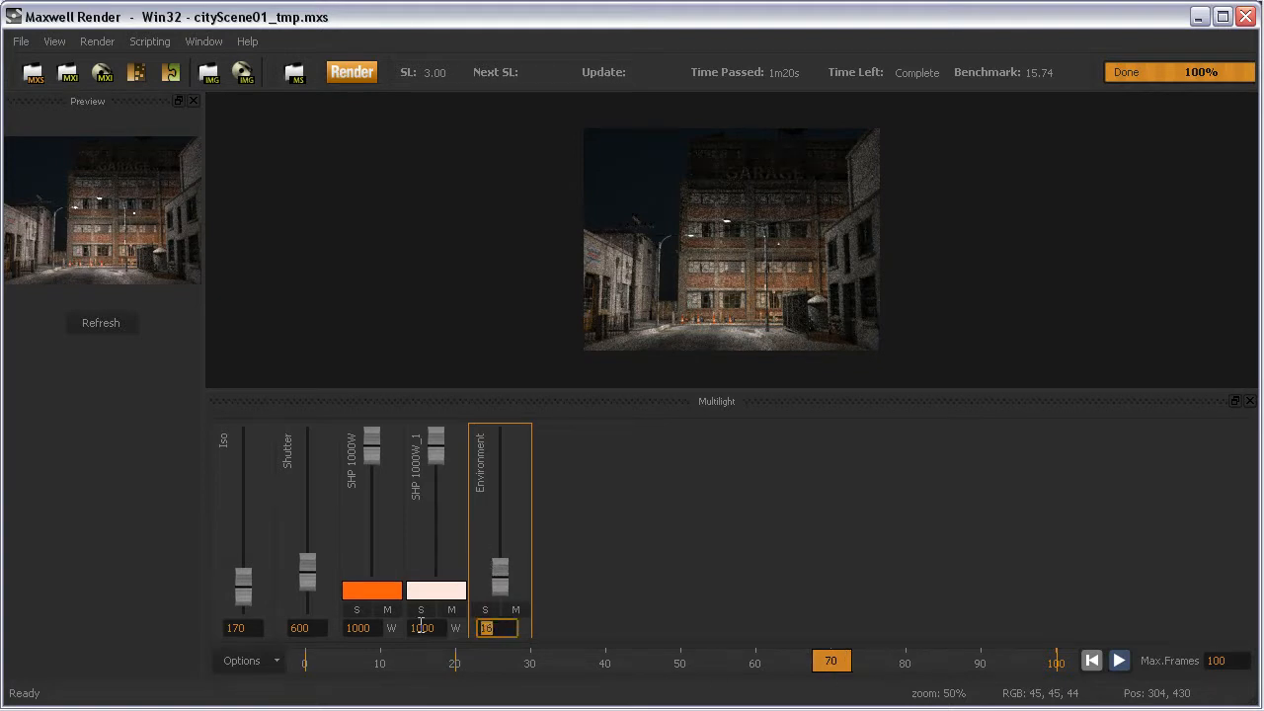
{"action": "left_click_drag", "start_coordinate": [499, 577], "coordinate": [500, 514]}
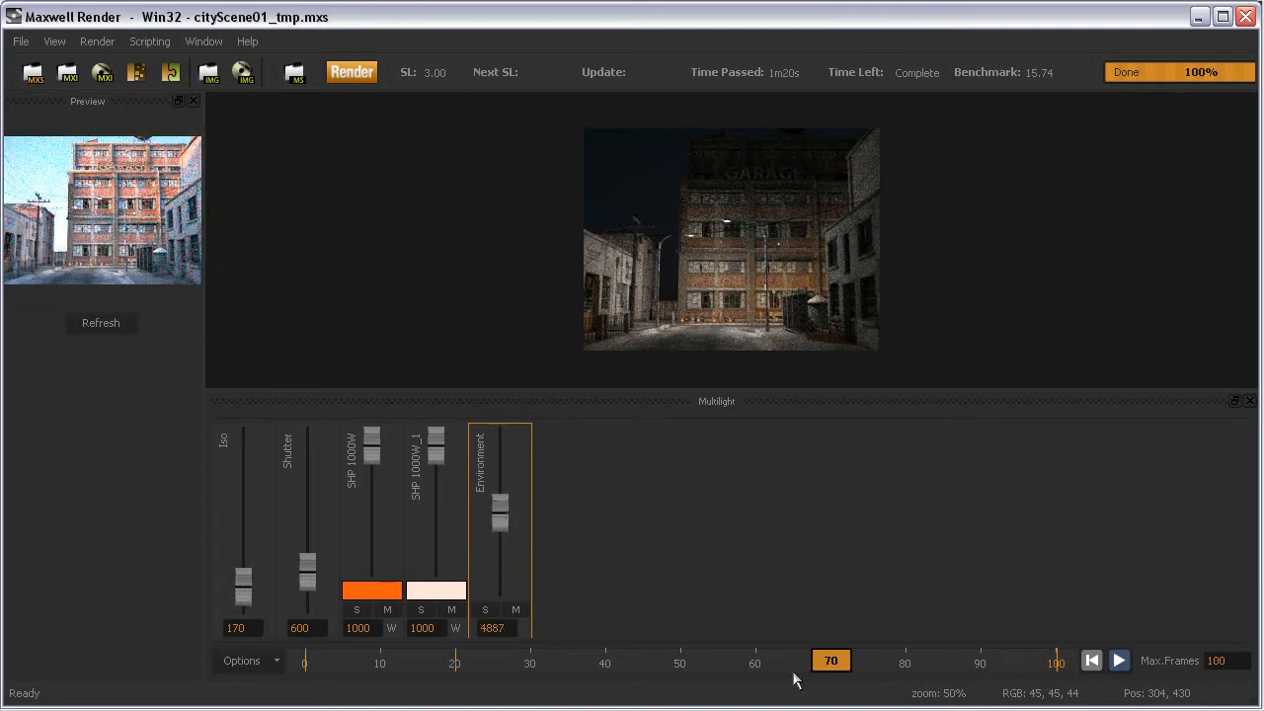
Set the SHP 1000W and SHP 1000W_1 emitters to 999 W at frame 0.
{"action": "left_click_drag", "start_coordinate": [836, 671], "coordinate": [314, 676]}
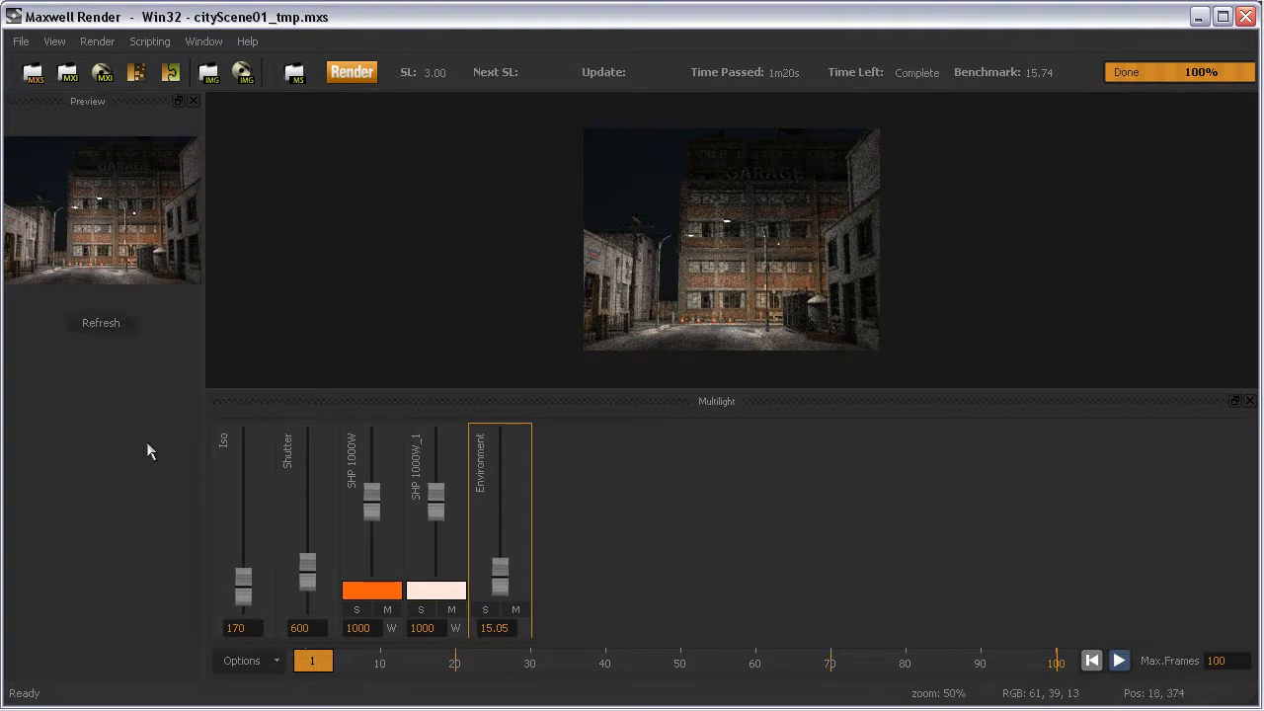
{"action": "mouse_move", "coordinate": [329, 672]}
{"action": "left_mouse_down"}
{"action": "mouse_move", "coordinate": [869, 700]}
{"action": "mouse_move", "coordinate": [437, 692]}
{"action": "mouse_move", "coordinate": [725, 682]}
{"action": "mouse_move", "coordinate": [480, 686]}
{"action": "mouse_move", "coordinate": [604, 677]}
{"action": "mouse_move", "coordinate": [298, 680]}
{"action": "left_mouse_up"}
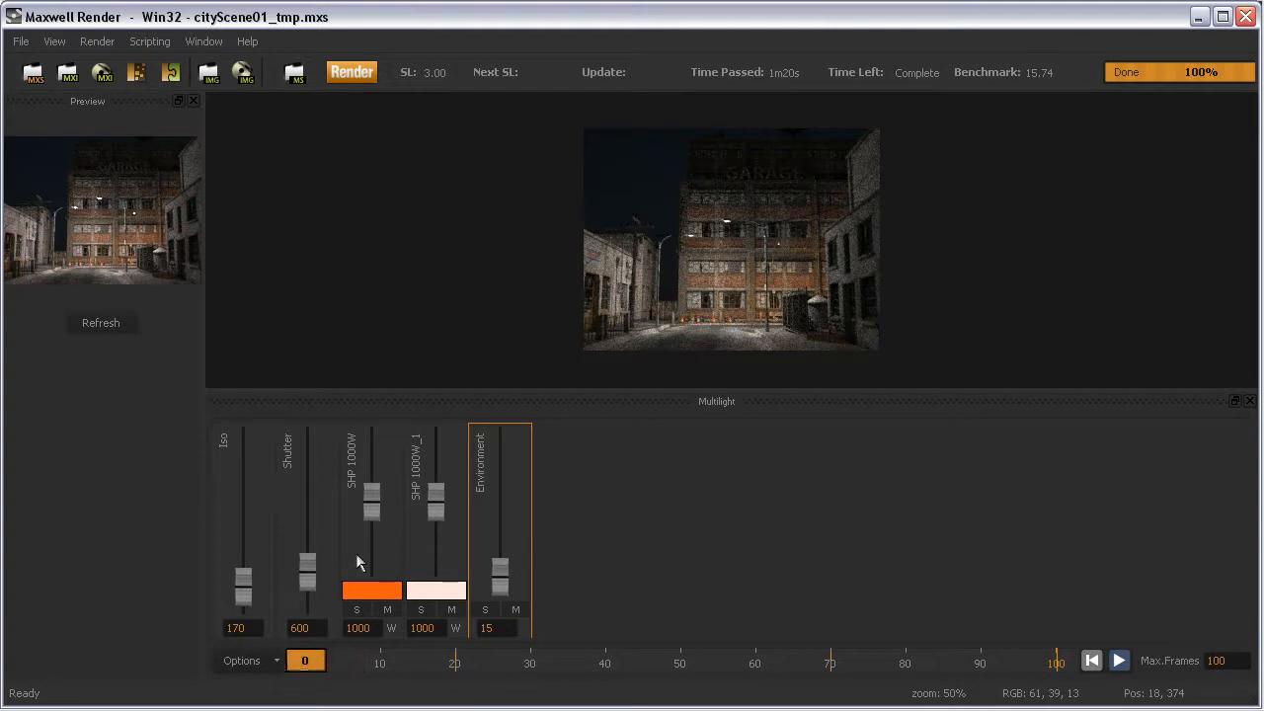
{"action": "double_click", "coordinate": [359, 629]}
{"action": "type", "text": "999"}
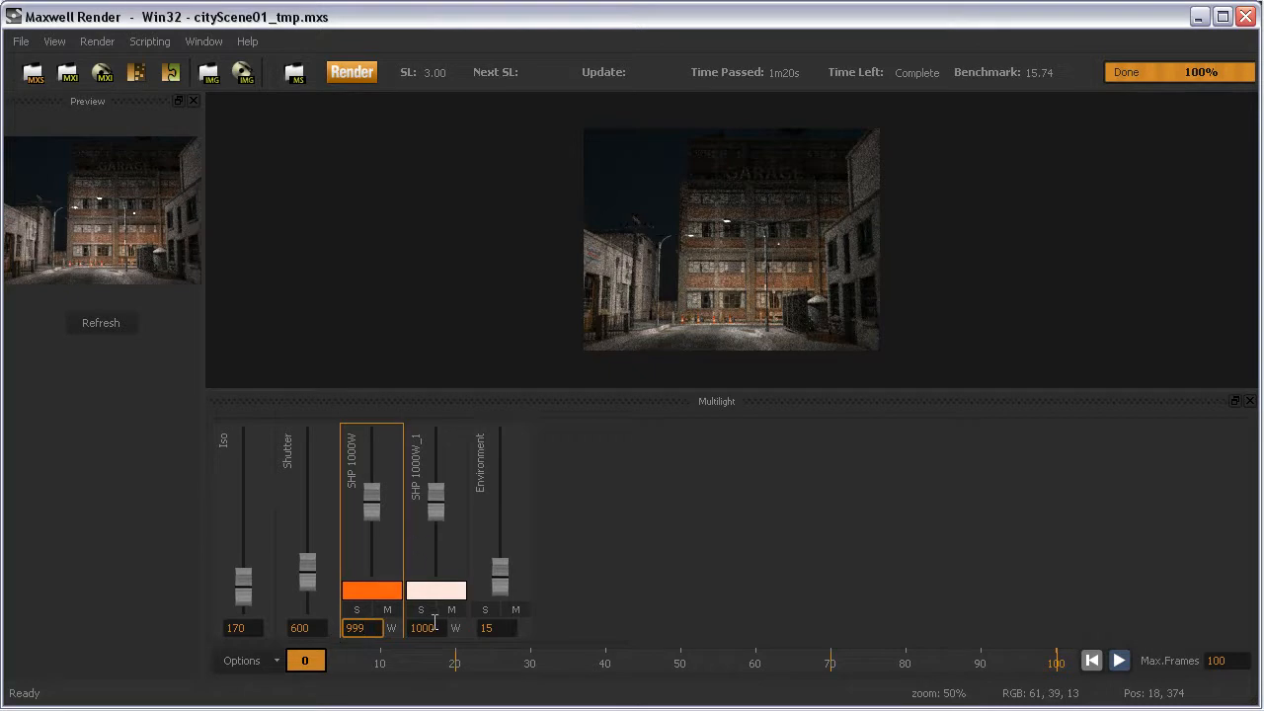
{"action": "key", "text": "Tab"}
{"action": "type", "text": "9999"}
{"action": "key", "text": "BackSpace"}
{"action": "key", "text": "BackSpace"}
{"action": "key", "text": "BackSpace"}
{"action": "key", "text": "BackSpace"}
{"action": "type", "text": "999"}
At frame 20, set the SHP 1000W_1 emitter to 998 W and the SHP 1000W emitter to 950 W.
{"action": "left_click_drag", "start_coordinate": [312, 674], "coordinate": [456, 674]}
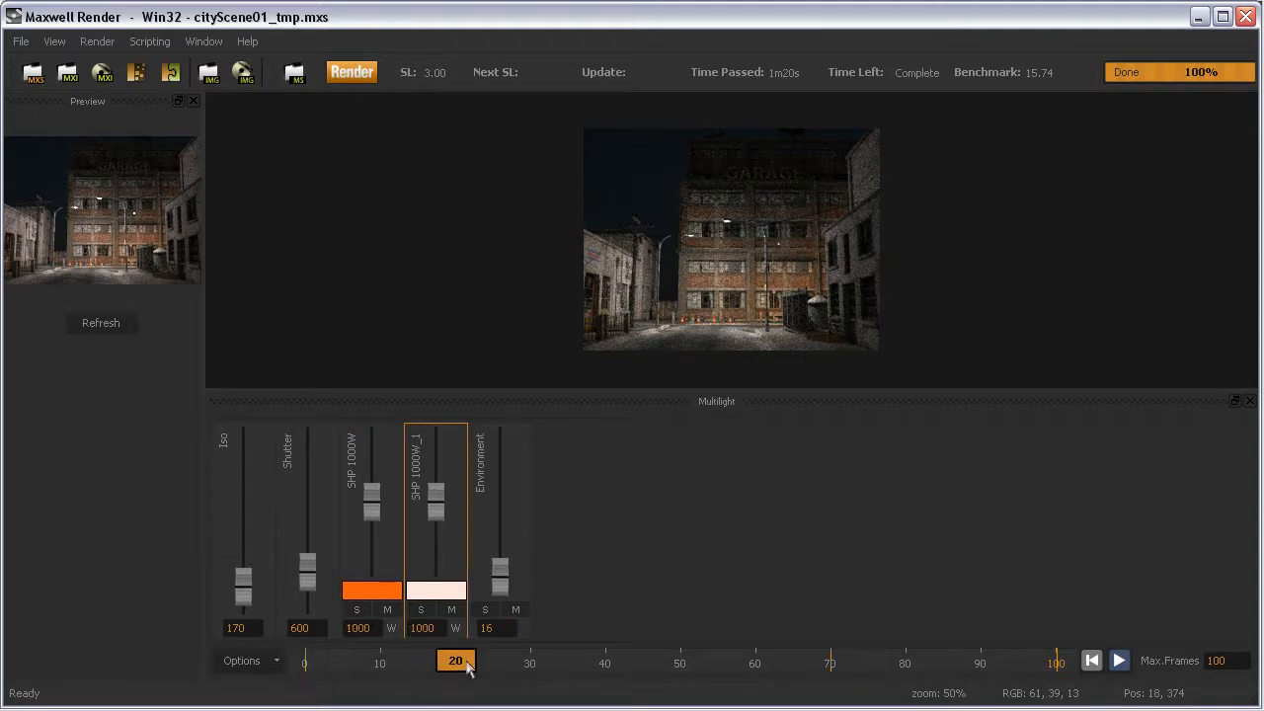
{"action": "double_click", "coordinate": [441, 629]}
{"action": "type", "text": "998"}
{"action": "left_click", "coordinate": [319, 623]}
{"action": "left_click_drag", "start_coordinate": [375, 629], "coordinate": [315, 621]}
{"action": "type", "text": "950"}
{"action": "key", "text": "Return"}
At frame 70, reduce the SHP 1000W and SHP 1000W_1 emitters to 0 W.
{"action": "left_click_drag", "start_coordinate": [455, 660], "coordinate": [277, 652]}
{"action": "left_click_drag", "start_coordinate": [431, 667], "coordinate": [831, 675]}
{"action": "left_click_drag", "start_coordinate": [435, 491], "coordinate": [431, 591]}
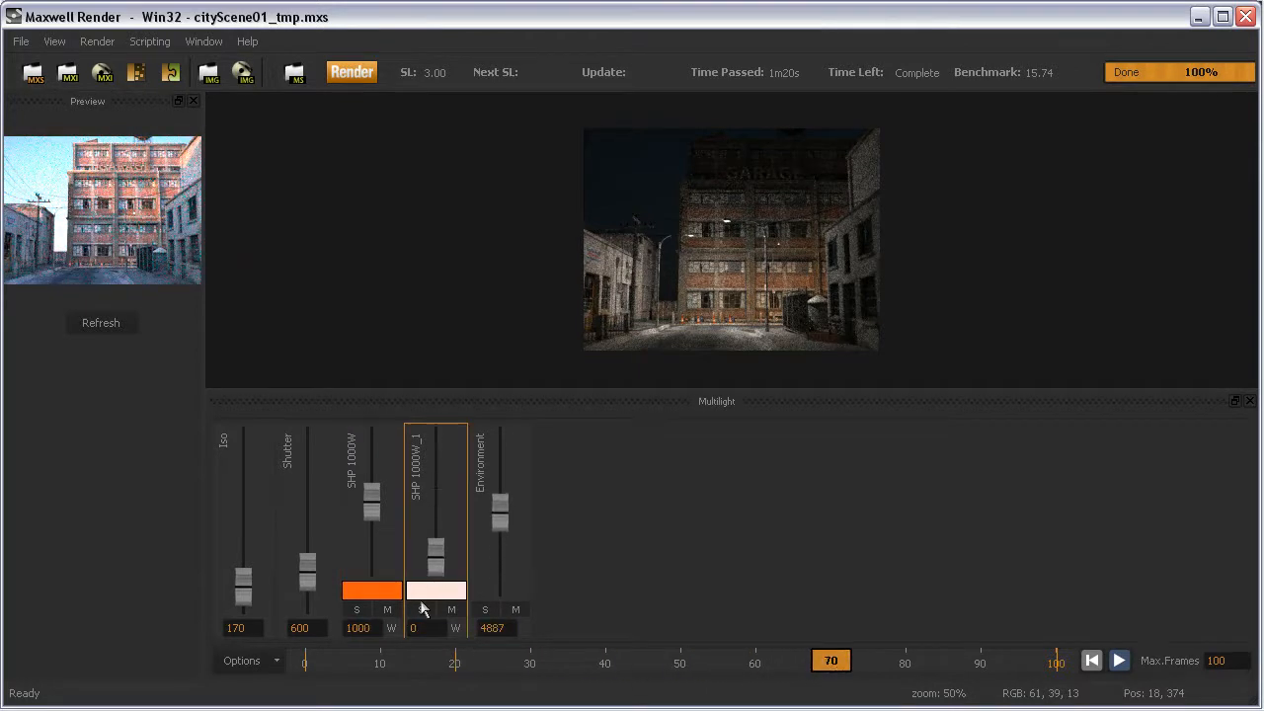
{"action": "left_click_drag", "start_coordinate": [368, 501], "coordinate": [372, 593]}
At frame 67, raise the SHP 1000W emitter to 2000 W and the SHP 1000W_1 emitter to its maximum.
{"action": "left_click_drag", "start_coordinate": [836, 663], "coordinate": [818, 665]}
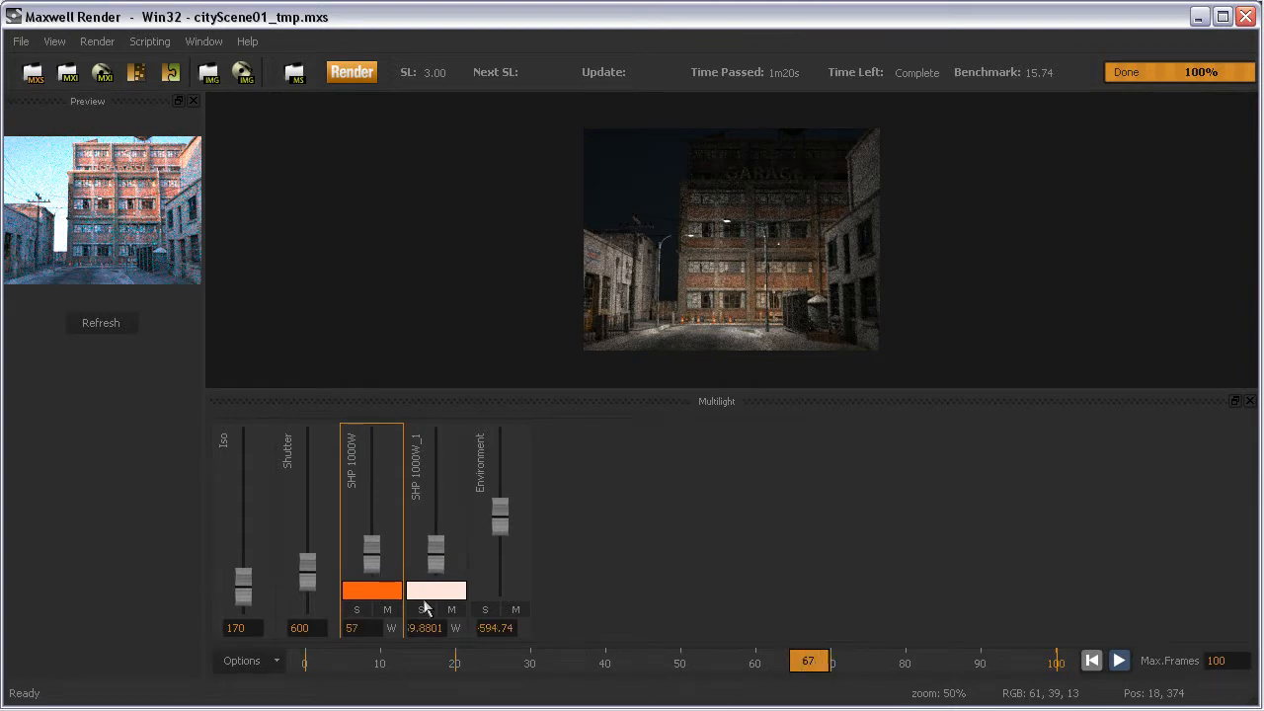
{"action": "left_click", "coordinate": [438, 507]}
{"action": "left_click_drag", "start_coordinate": [371, 553], "coordinate": [400, 427]}
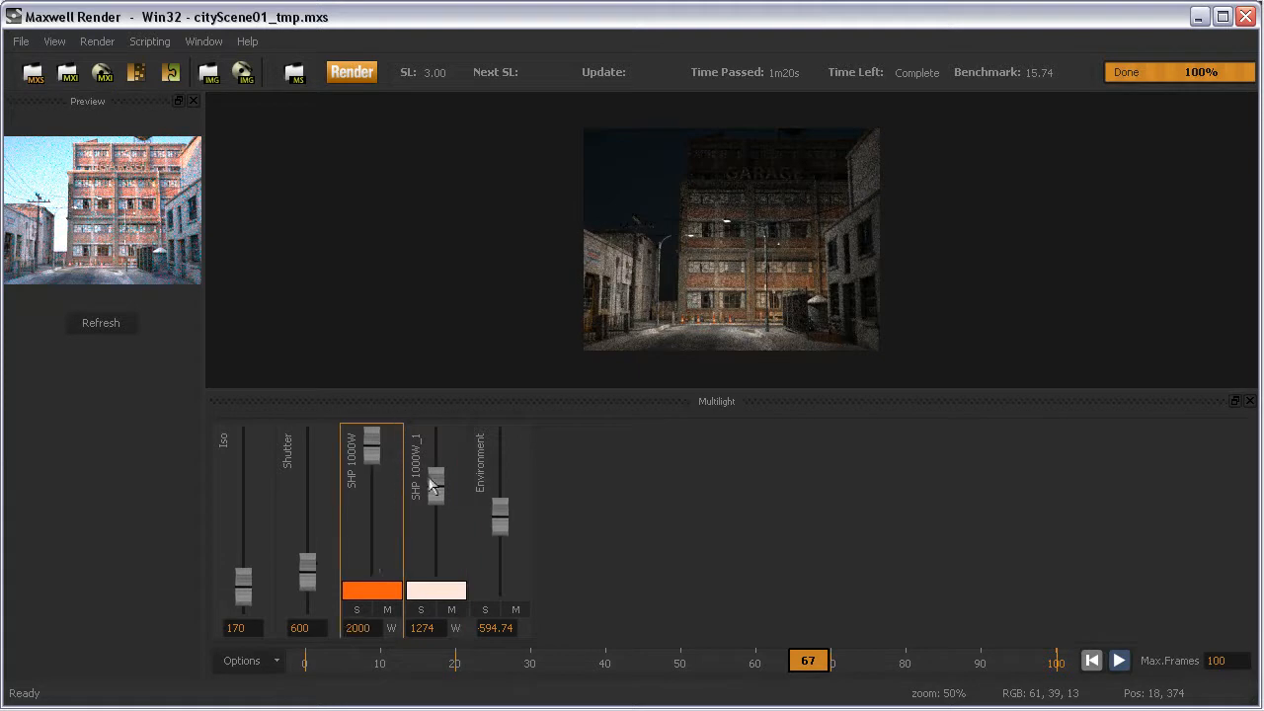
{"action": "left_click_drag", "start_coordinate": [435, 484], "coordinate": [445, 401]}
{"action": "left_click_drag", "start_coordinate": [805, 659], "coordinate": [842, 668]}
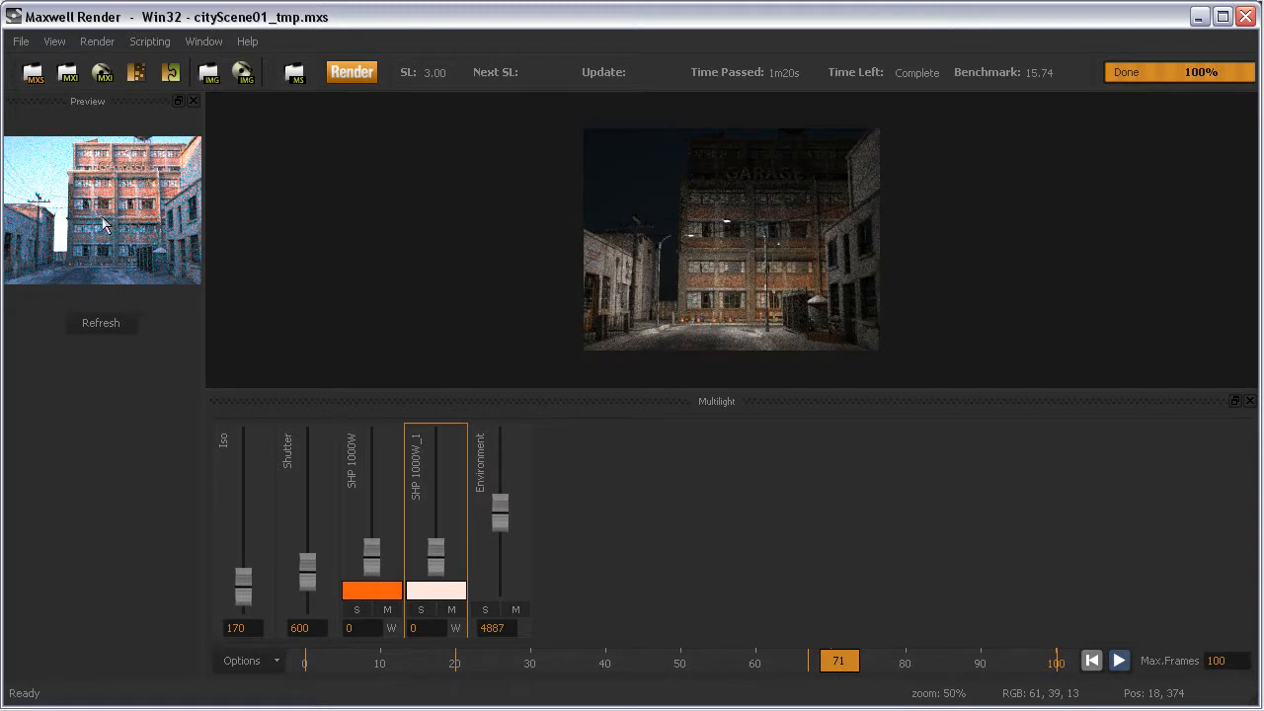
Move the animation to frame 77 and view the SHP 1000W emitter's colour temperature setting without changing it.
{"action": "left_click_drag", "start_coordinate": [837, 661], "coordinate": [891, 642]}
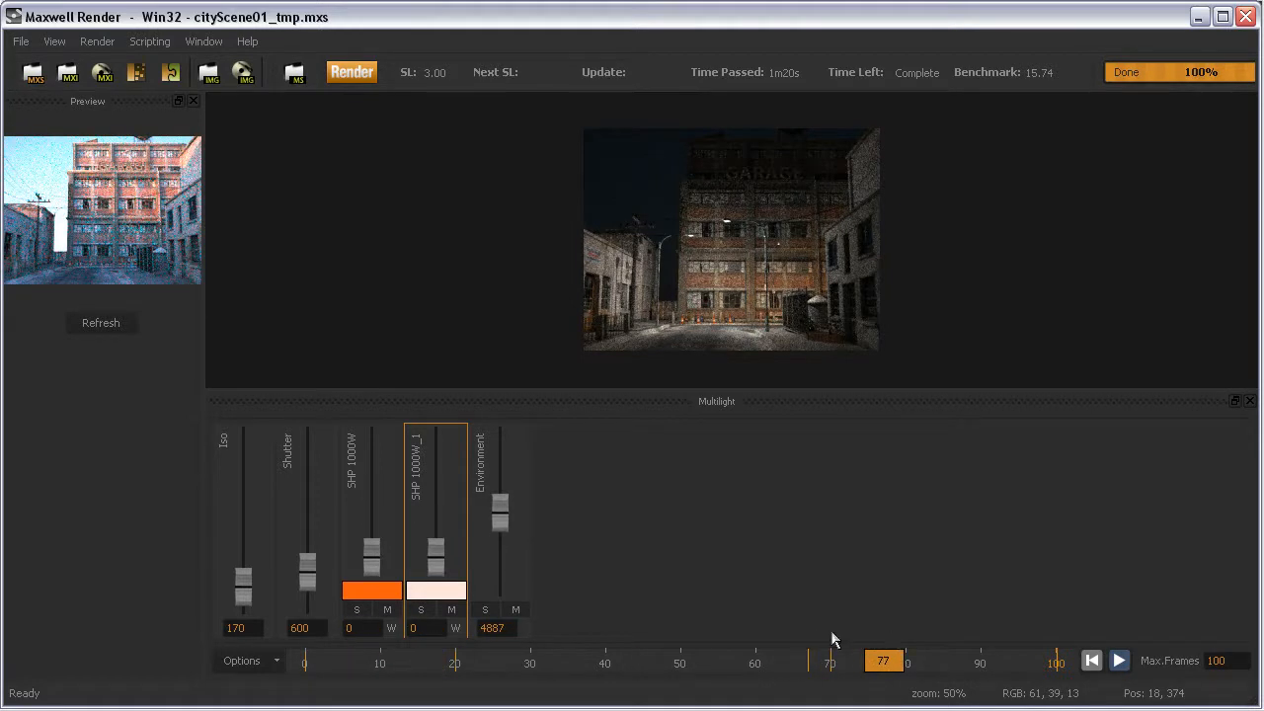
{"action": "double_click", "coordinate": [392, 590]}
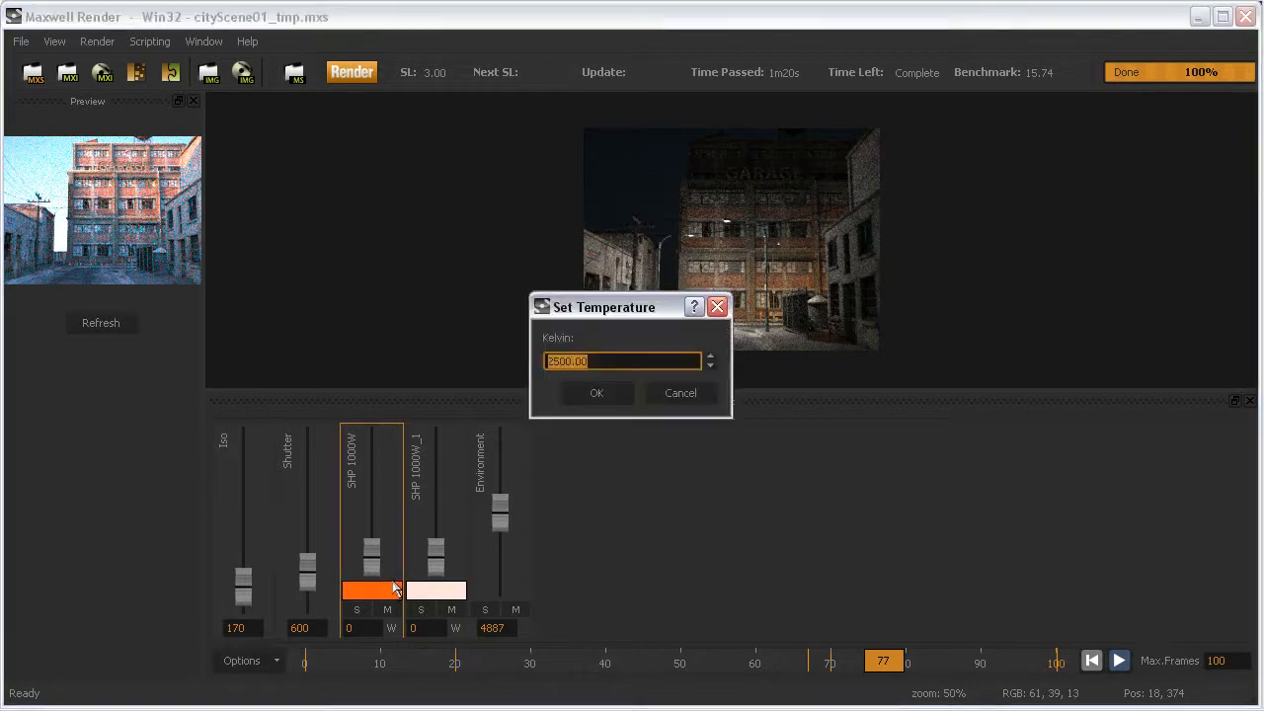
{"action": "left_click", "coordinate": [655, 395]}
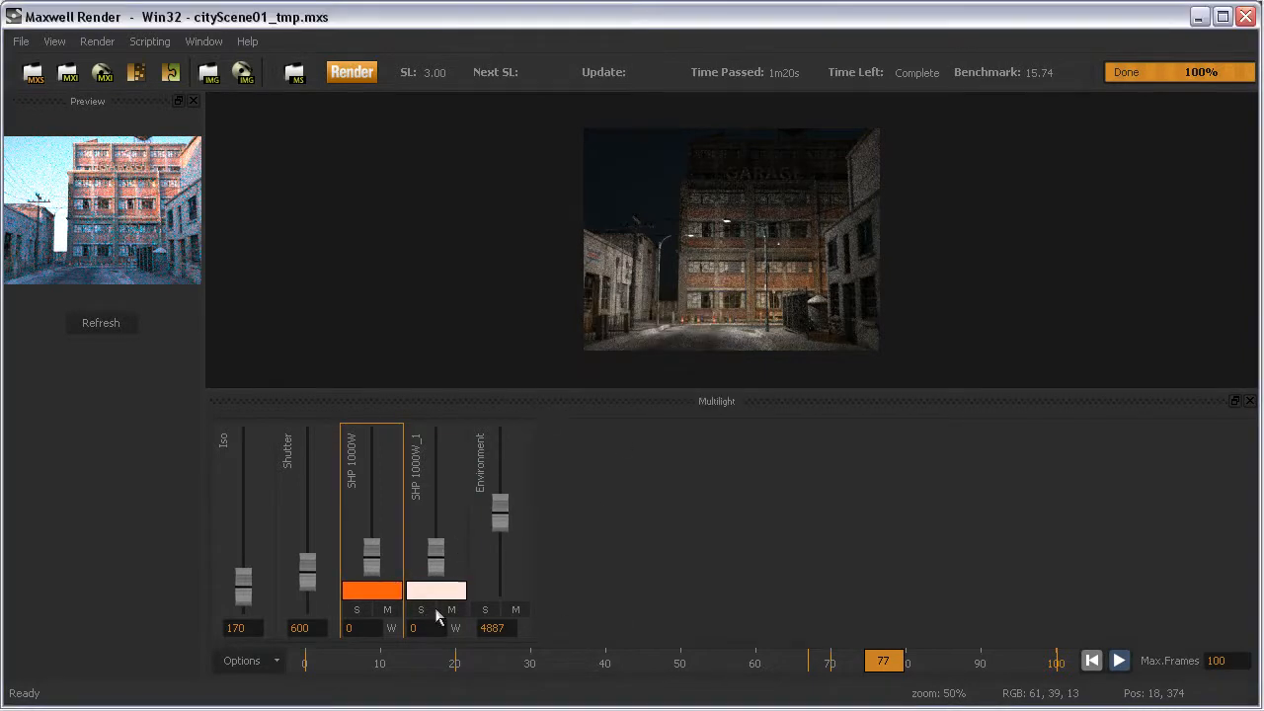